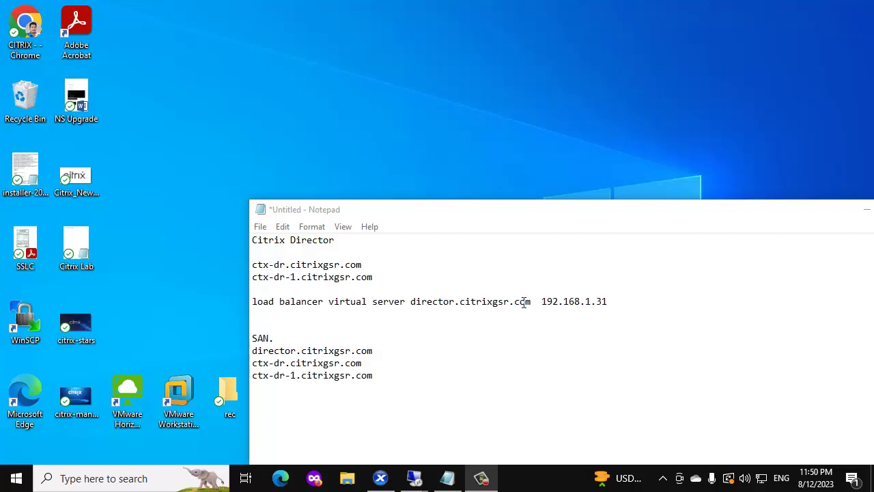
# Review the load balancer entry in the notes and view the Director dashboard in the 192.168.1.25 remote session
pyautogui.moveTo(536, 302); pyautogui.dragTo(411, 303)
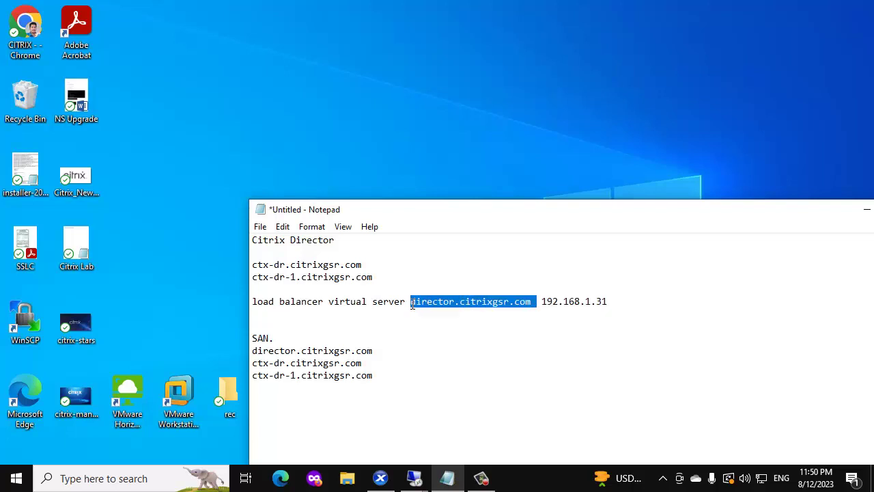
pyautogui.click(611, 301)
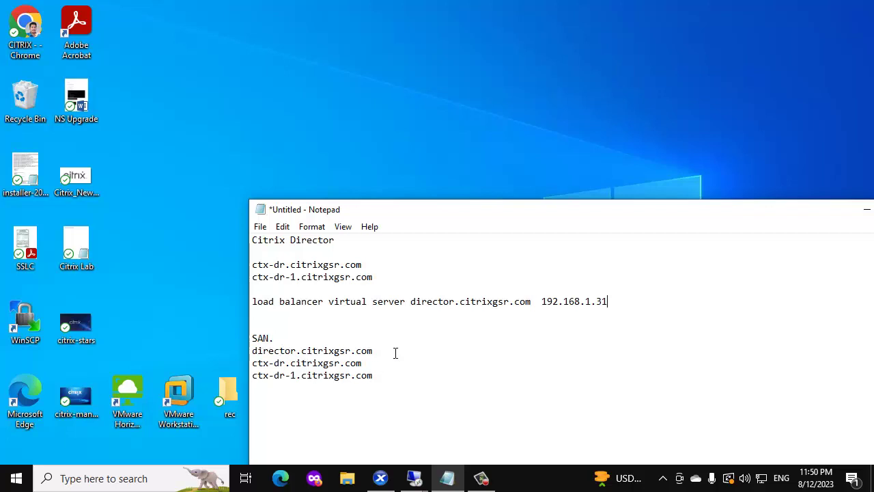
pyautogui.click(418, 478)
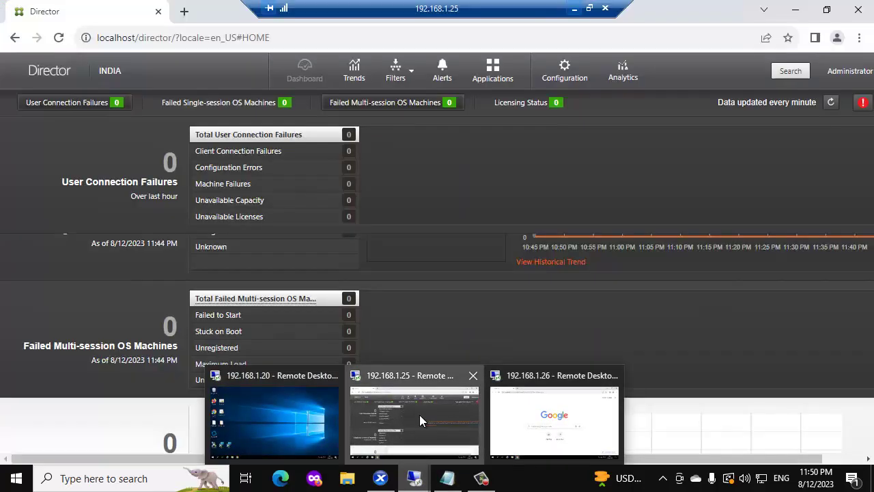
pyautogui.click(419, 417)
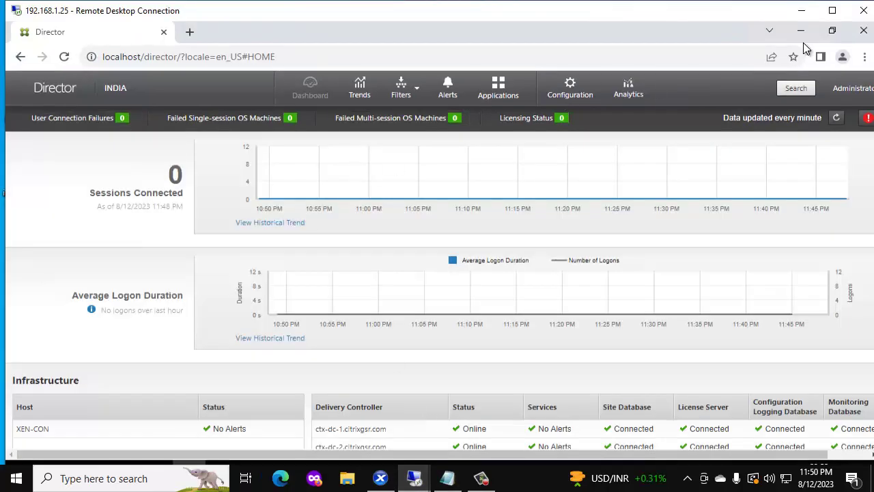
pyautogui.click(833, 10)
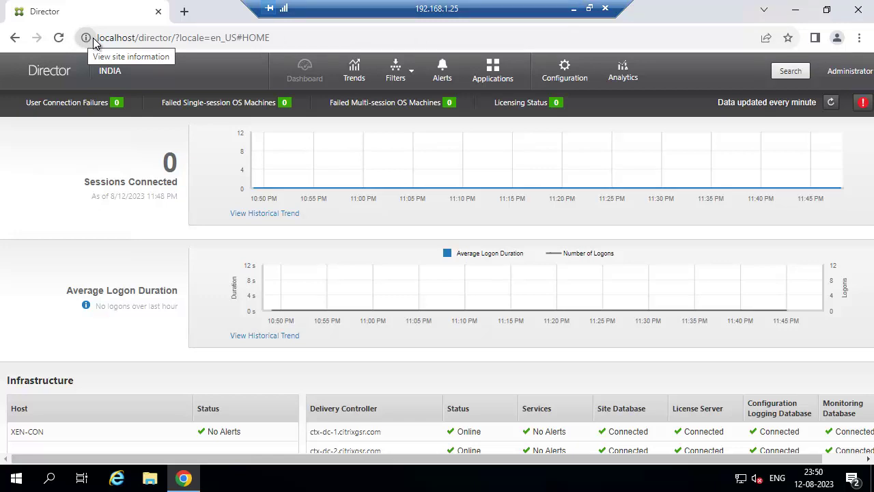
pyautogui.click(574, 14)
# Log on to Director in the 192.168.1.26 remote session as citrixgsr\administrator with the account password, saving the credentials in the browser
pyautogui.moveTo(414, 478)
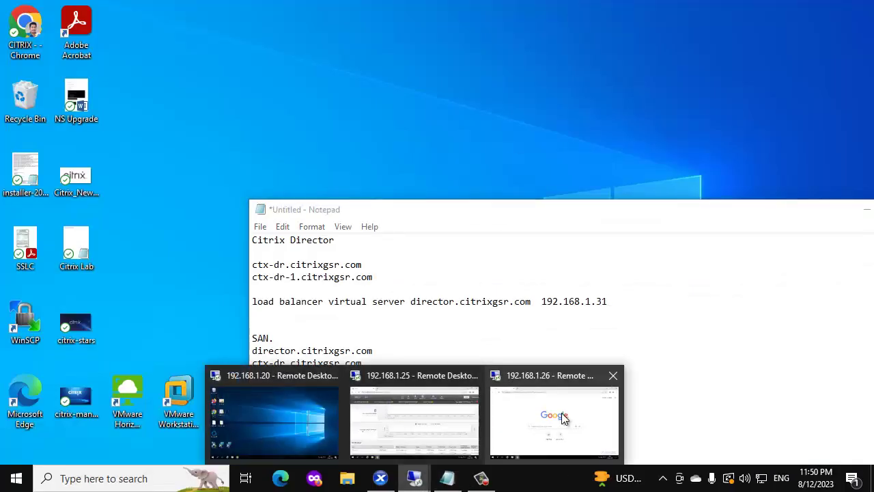
pyautogui.click(563, 418)
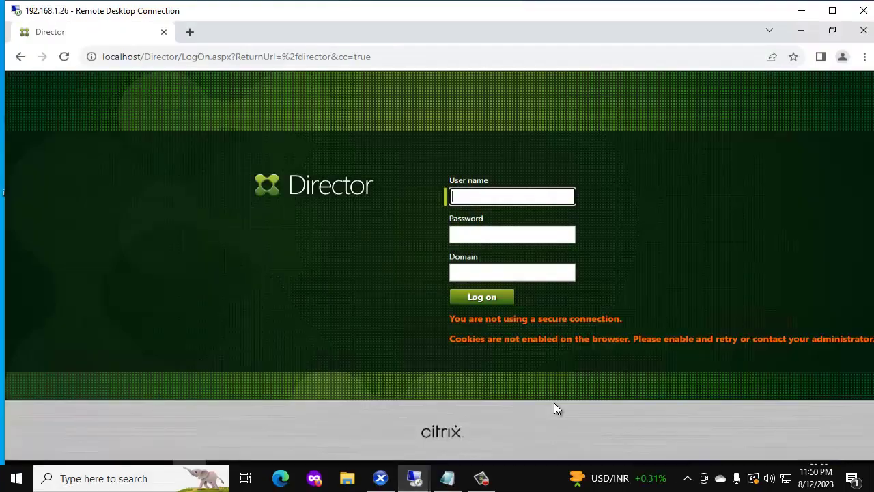
pyautogui.click(834, 8)
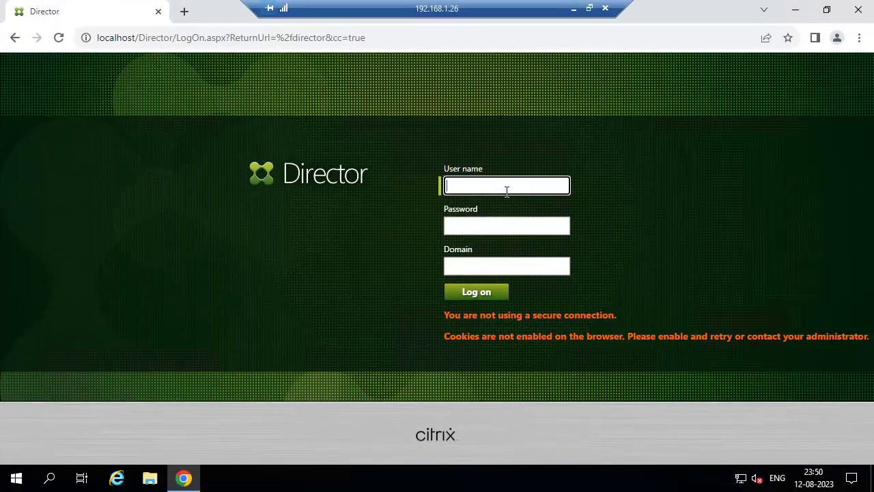
pyautogui.click(507, 191)
pyautogui.write('citrixgsr\\administra')
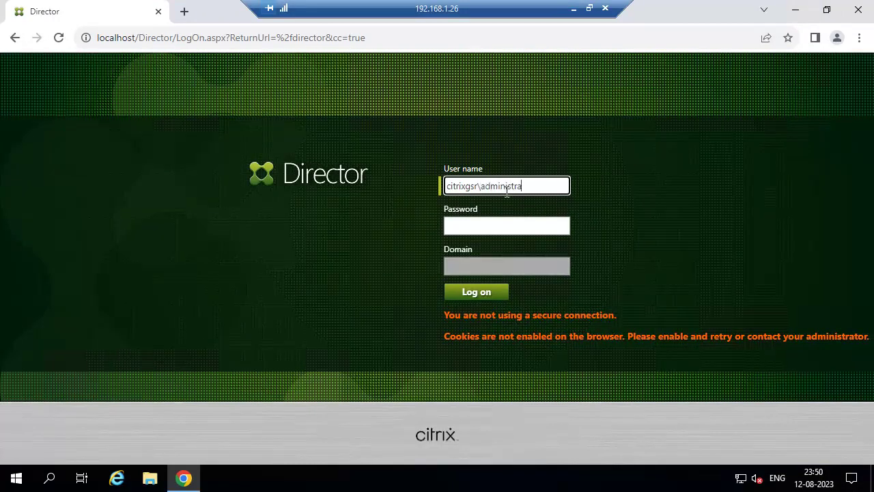
pyautogui.write('tor')
pyautogui.press('Tab')
pyautogui.write('••')
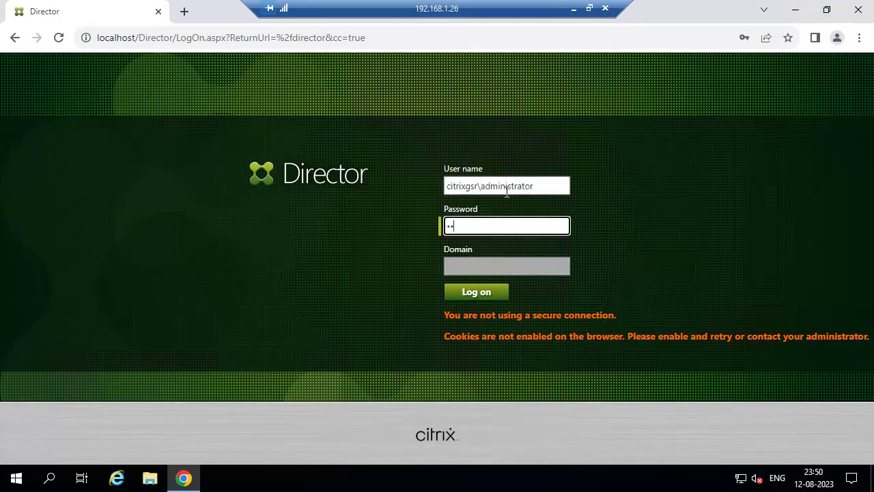
pyautogui.write('•••••••')
pyautogui.press('Return')
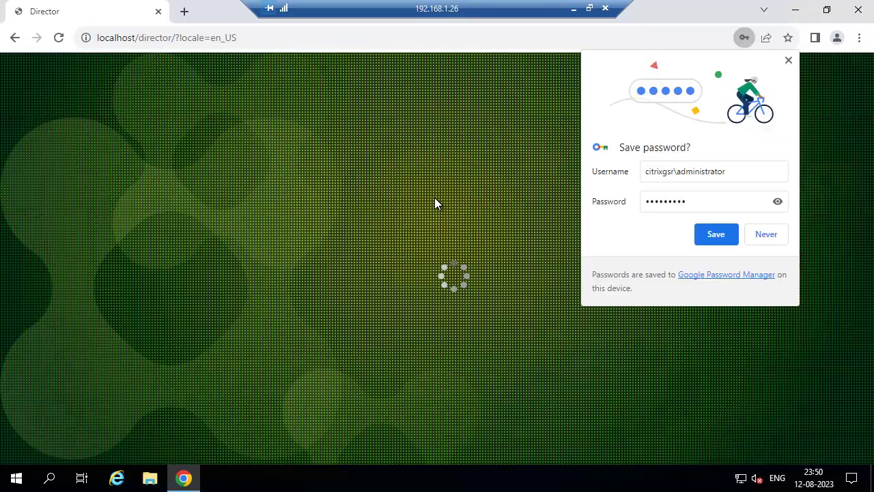
pyautogui.click(722, 237)
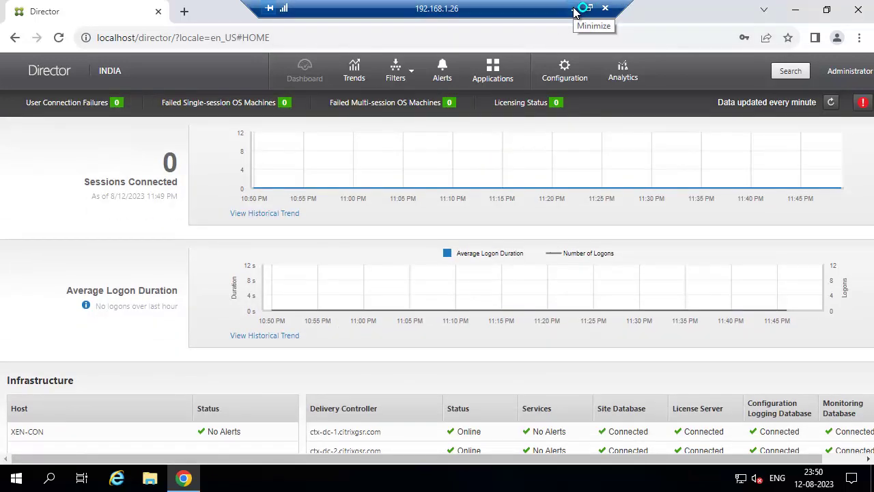
pyautogui.click(576, 10)
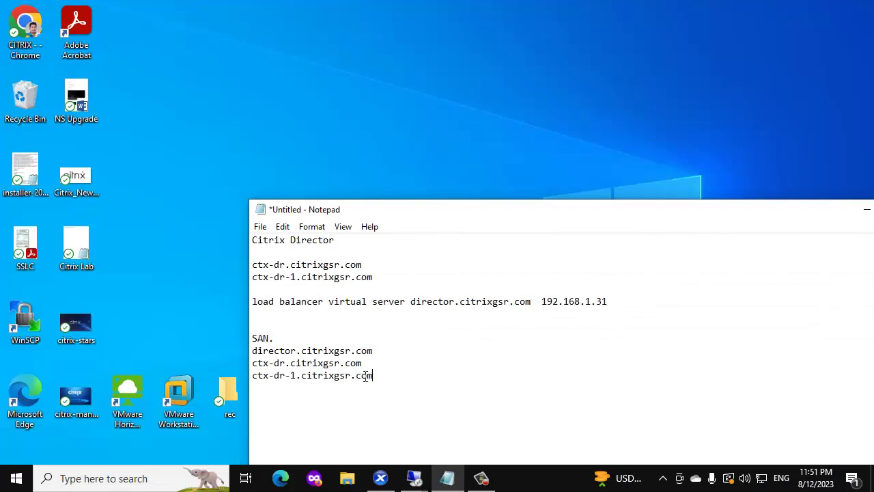
# Copy all the Citrix Director notes and switch to the 192.168.1.20 remote session in full screen
pyautogui.moveTo(366, 376); pyautogui.dragTo(229, 244)
pyautogui.hotkey('ctrl', 'c')
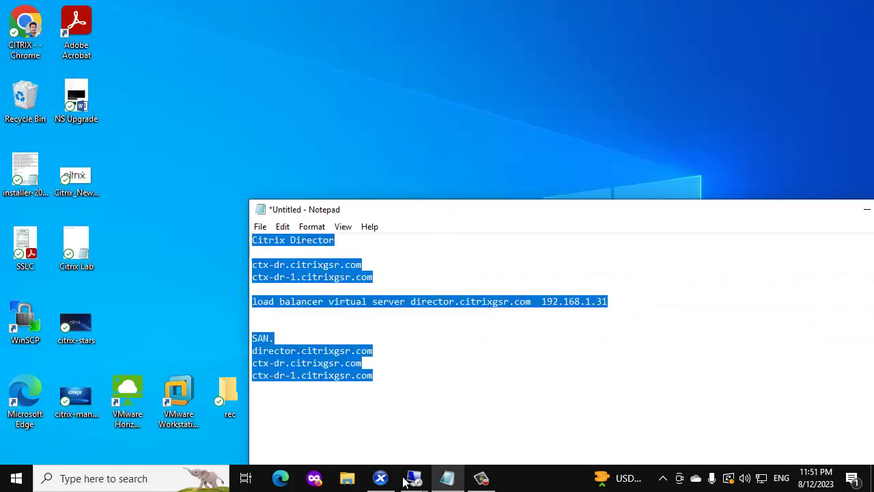
pyautogui.moveTo(415, 478)
pyautogui.click(288, 417)
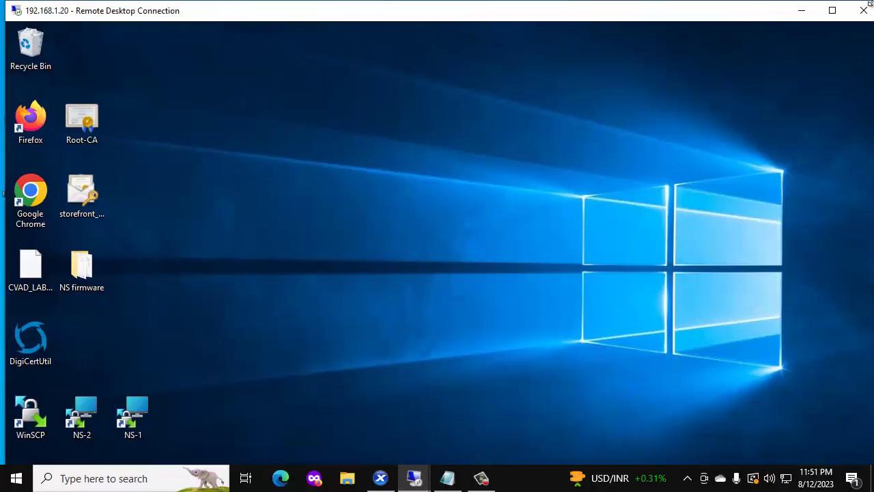
pyautogui.click(833, 11)
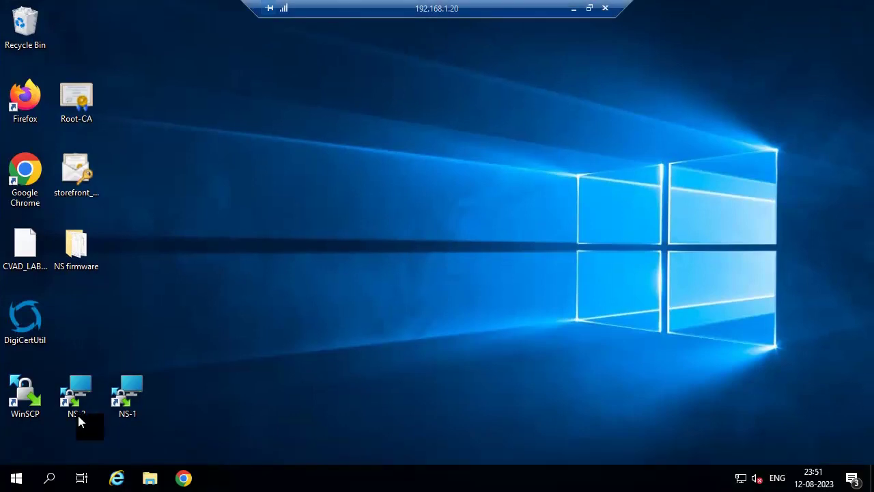
# Launch Notepad in the remote session and paste the copied Director notes into it
pyautogui.rightClick(16, 478)
pyautogui.click(94, 414)
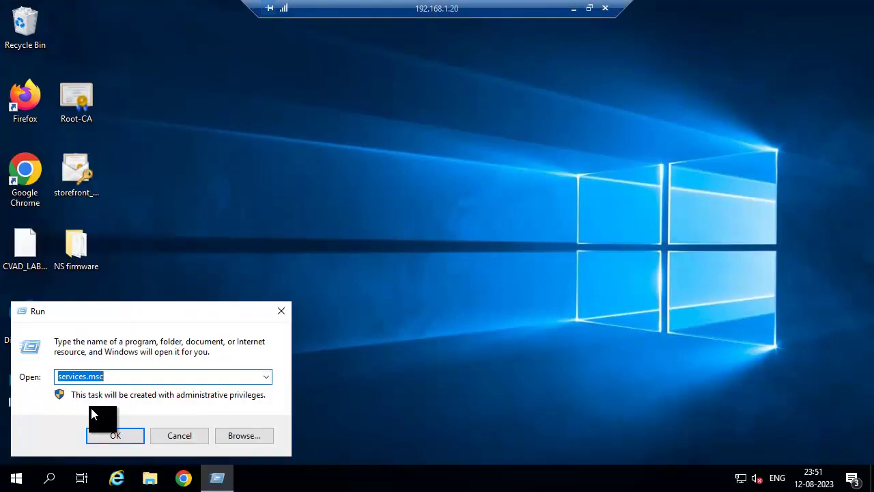
pyautogui.press('BackSpace')
pyautogui.write('notepad')
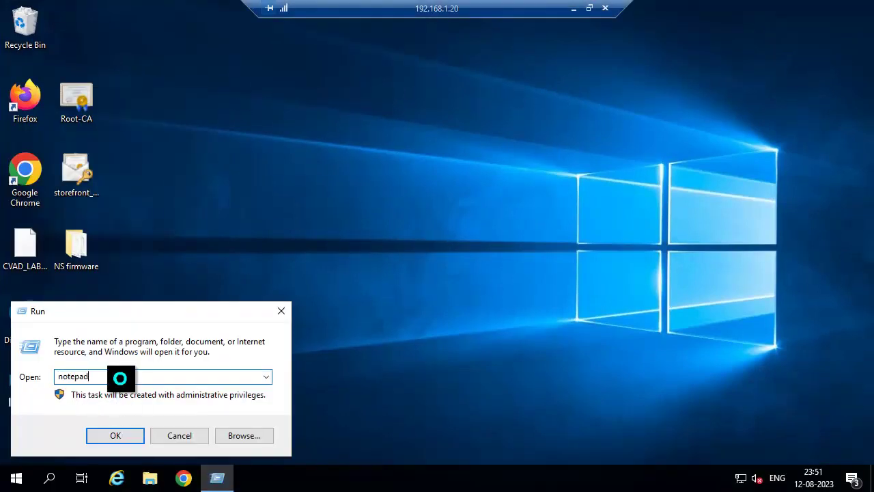
pyautogui.press('Return')
pyautogui.hotkey('ctrl', 'v')
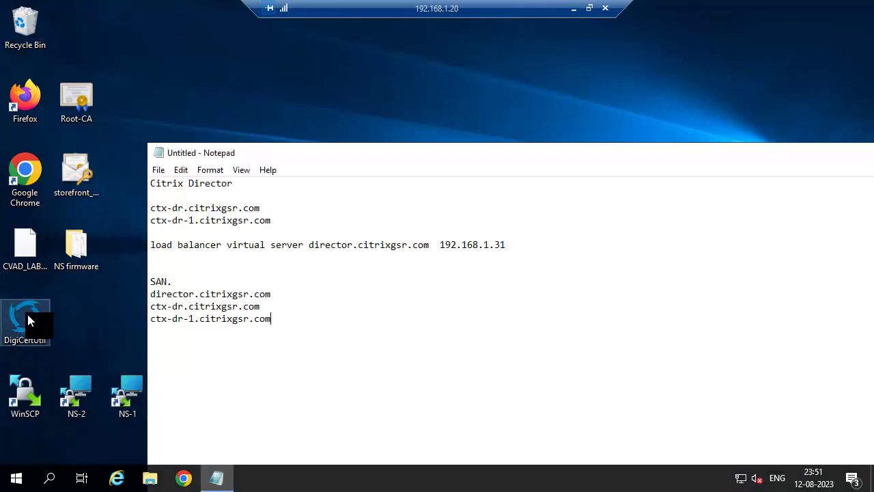
# Launch the DigiCert Certificate Utility, accept its license agreement and start a new CSR
pyautogui.click(21, 316)
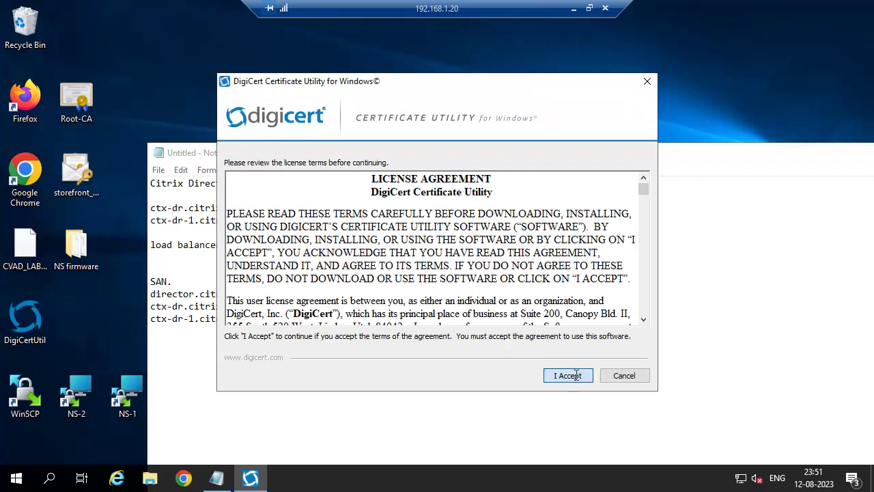
pyautogui.click(577, 375)
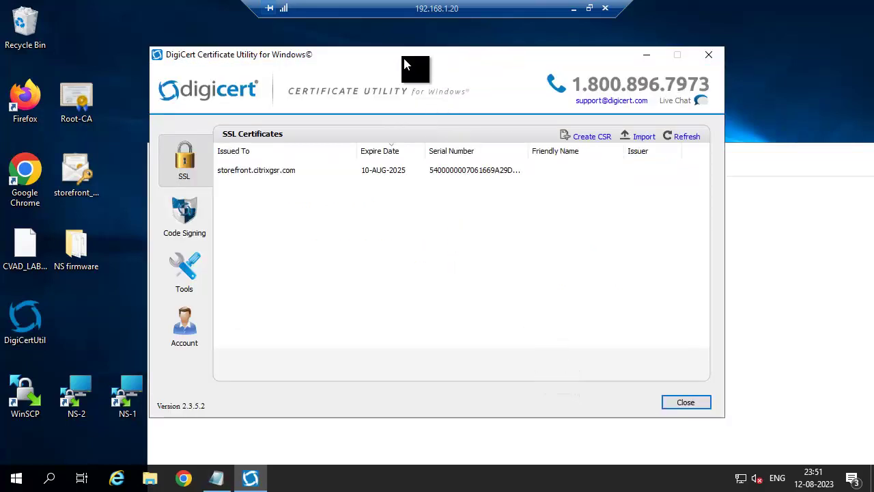
pyautogui.moveTo(427, 56); pyautogui.dragTo(465, 56)
pyautogui.click(619, 137)
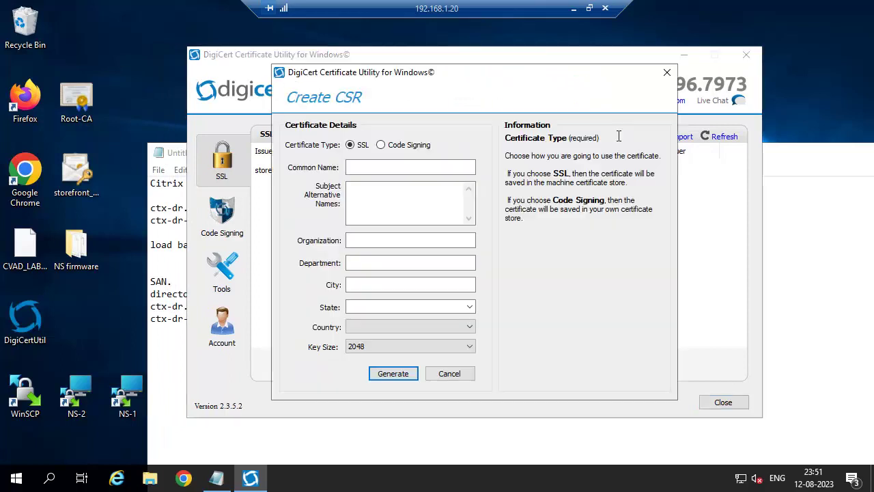
# Set the CSR's common name to director.citrixgsr.com, copied from the notes
pyautogui.click(382, 167)
pyautogui.click(801, 262)
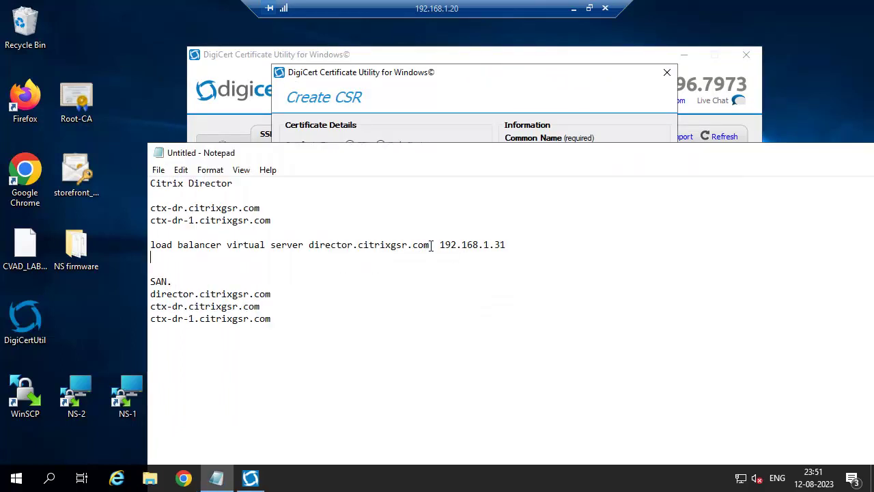
pyautogui.moveTo(431, 245); pyautogui.dragTo(310, 247)
pyautogui.hotkey('ctrl', 'c')
pyautogui.click(440, 95)
pyautogui.click(385, 167)
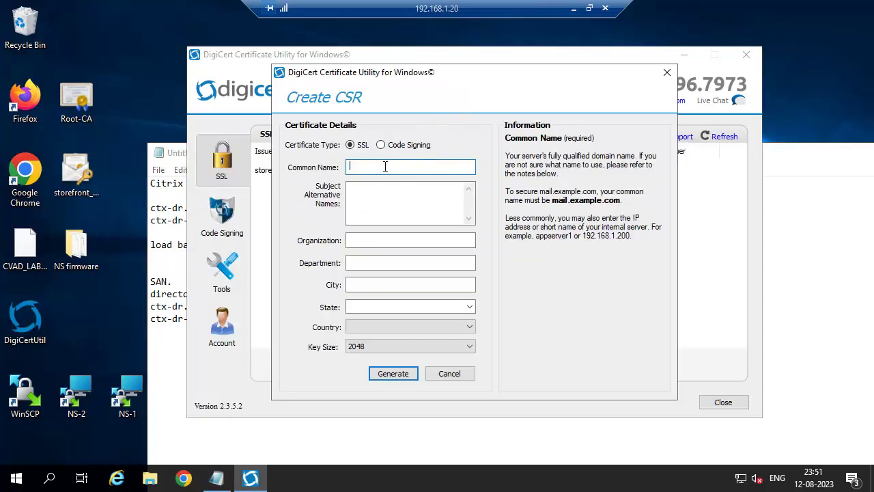
pyautogui.hotkey('ctrl', 'v')
# Fill the subject alternative names with director.citrixgsr.com, ctx-dr.citrixgsr.com and ctx-dr-1.citrixgsr.com from the notes
pyautogui.click(161, 348)
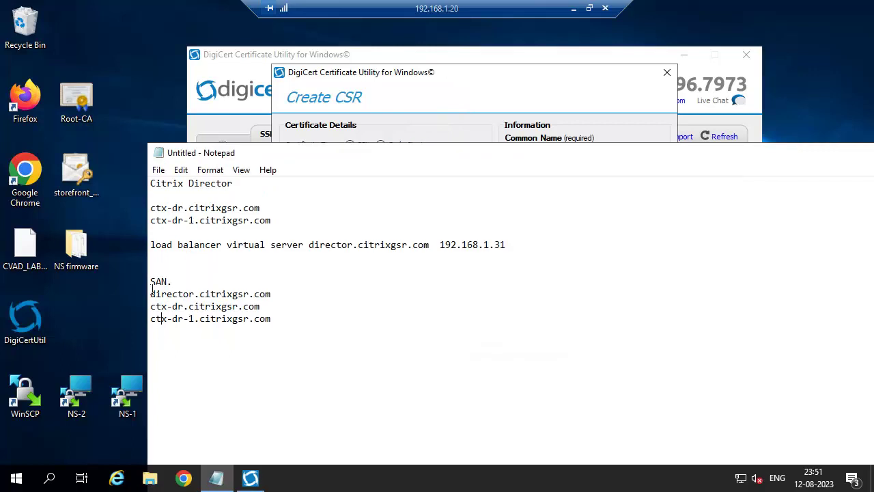
pyautogui.moveTo(156, 295); pyautogui.dragTo(271, 320)
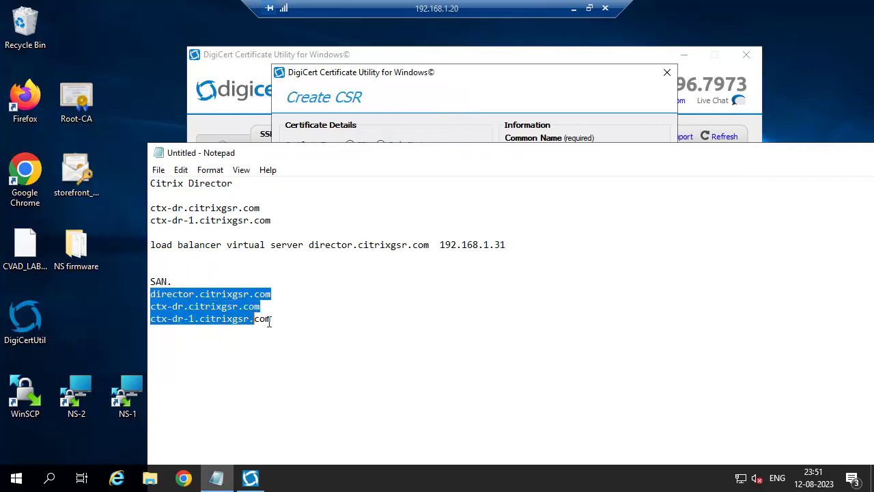
pyautogui.click(250, 478)
pyautogui.click(362, 185)
pyautogui.hotkey('ctrl', 'v')
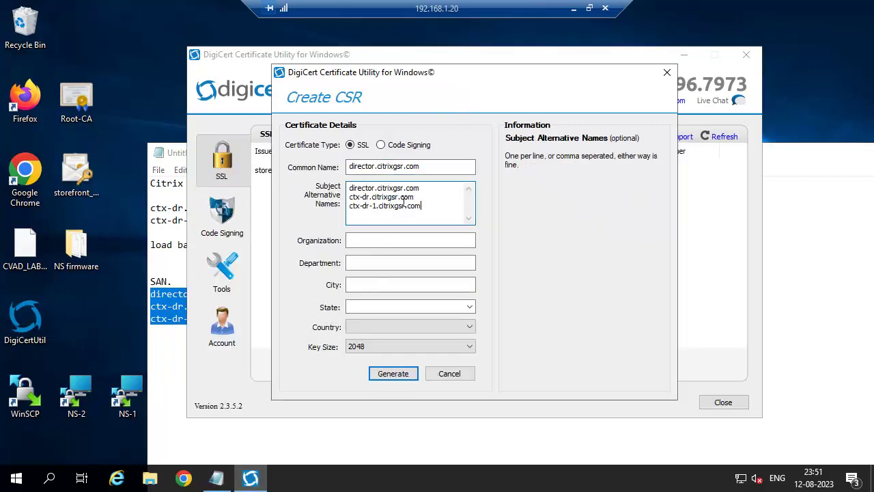
# Set the organization to citrixgsr.com, copied from the last subject alternative name
pyautogui.click(374, 239)
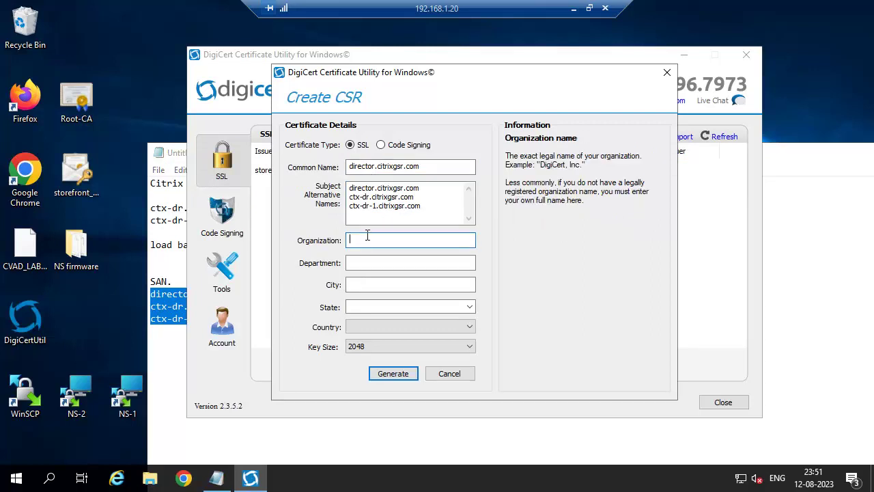
pyautogui.click(412, 207)
pyautogui.moveTo(420, 205); pyautogui.dragTo(378, 209)
pyautogui.hotkey('ctrl', 'c')
pyautogui.click(375, 240)
pyautogui.hotkey('ctrl', 'v')
# Set the department to it, the city to chennai and the state to tn
pyautogui.click(371, 263)
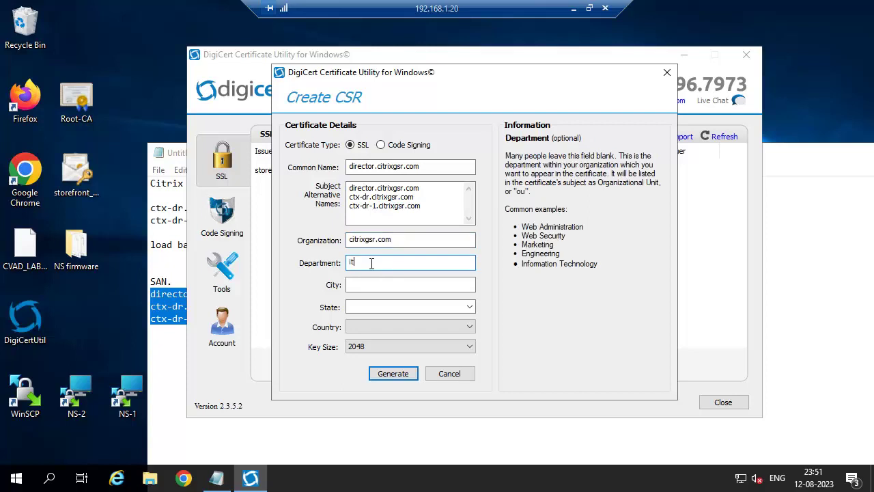
pyautogui.press('Tab')
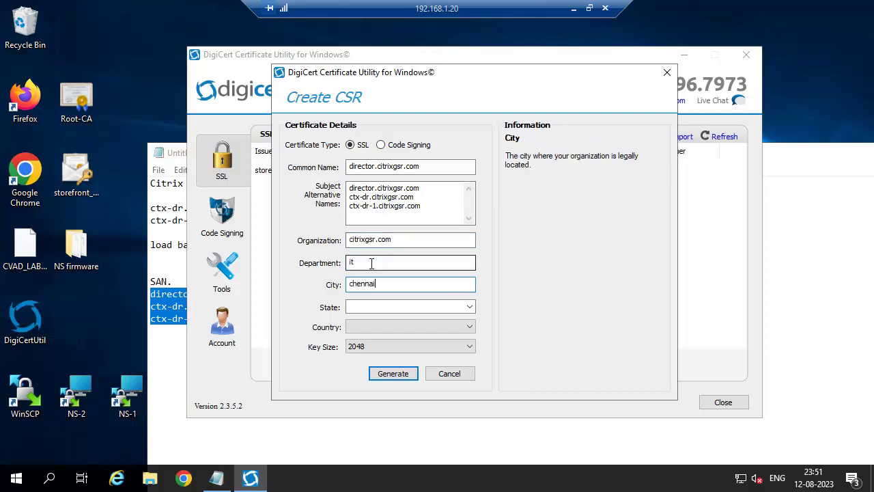
pyautogui.press('Tab')
pyautogui.write('tn')
pyautogui.press('Tab')
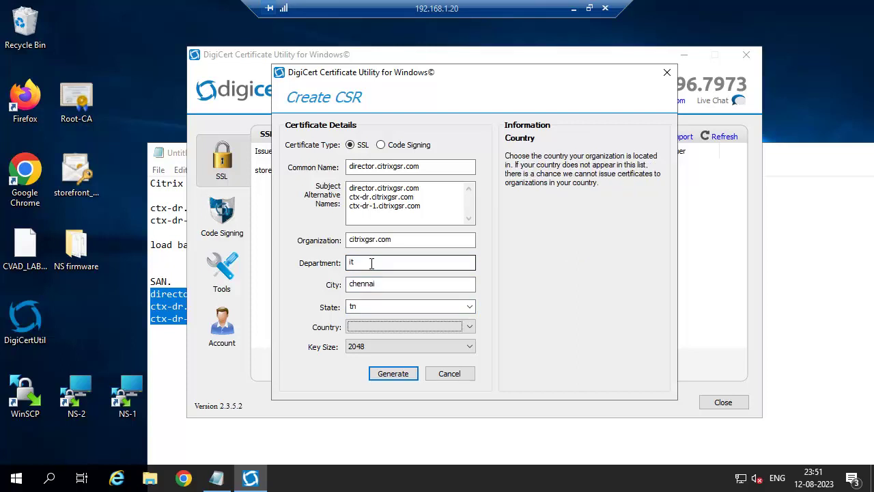
# Set the country to India and highlight the three subject alternative names for review
pyautogui.click(400, 327)
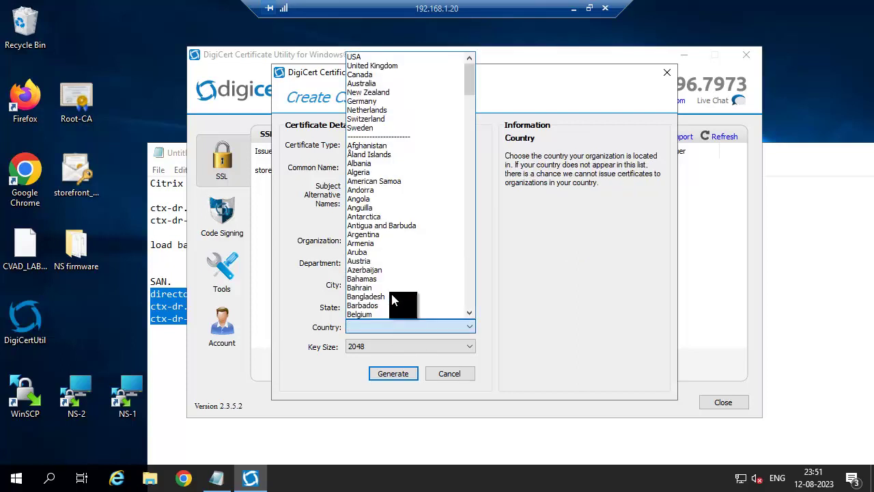
pyautogui.press('i')
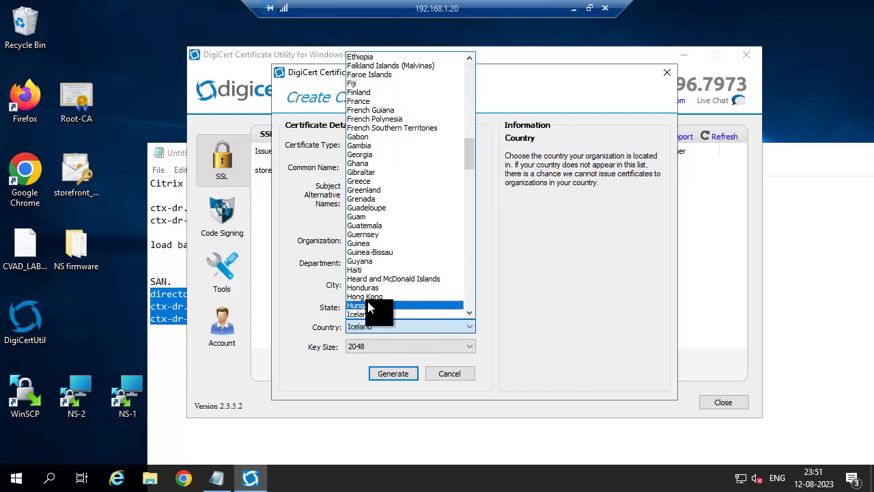
pyautogui.scroll(-1, 371, 303)
pyautogui.click(367, 296)
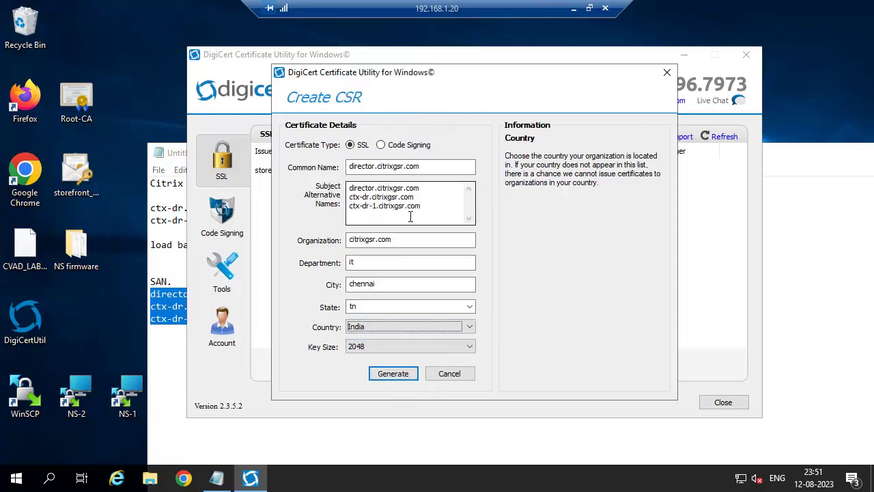
pyautogui.moveTo(422, 207); pyautogui.dragTo(348, 189)
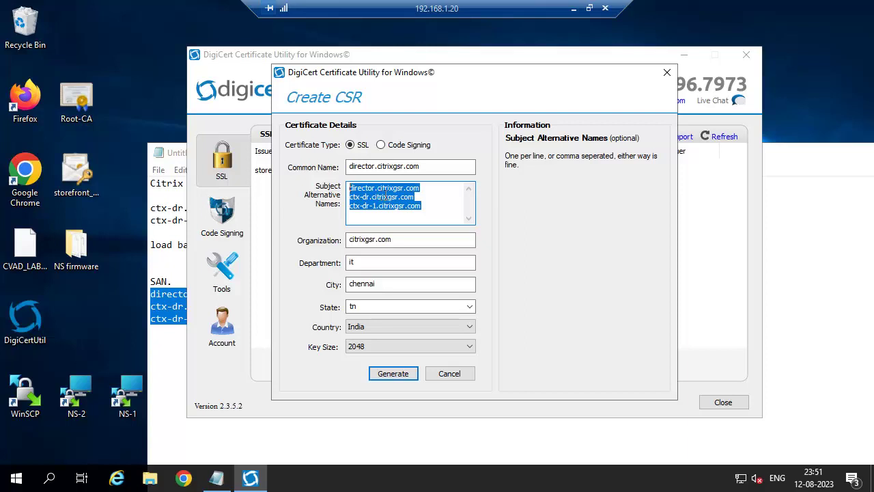
# Generate the certificate request for director.citrixgsr.com and copy its CSR text to the clipboard
pyautogui.click(387, 374)
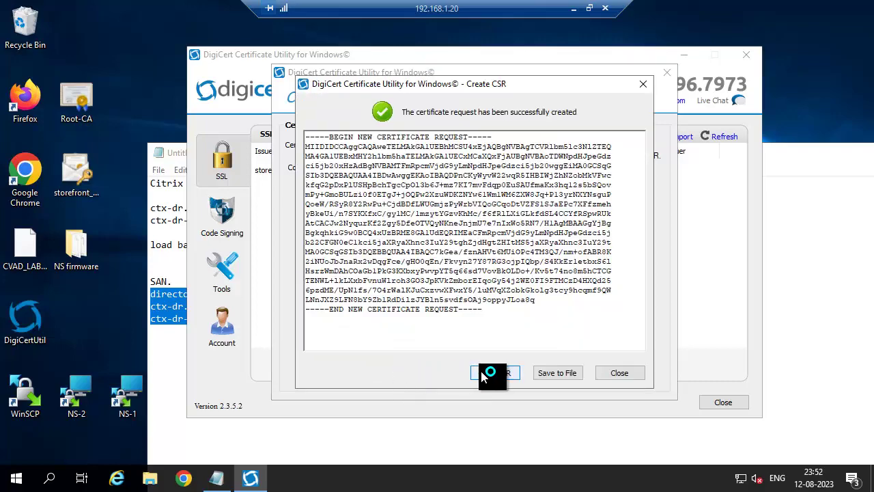
pyautogui.click(487, 373)
pyautogui.click(545, 268)
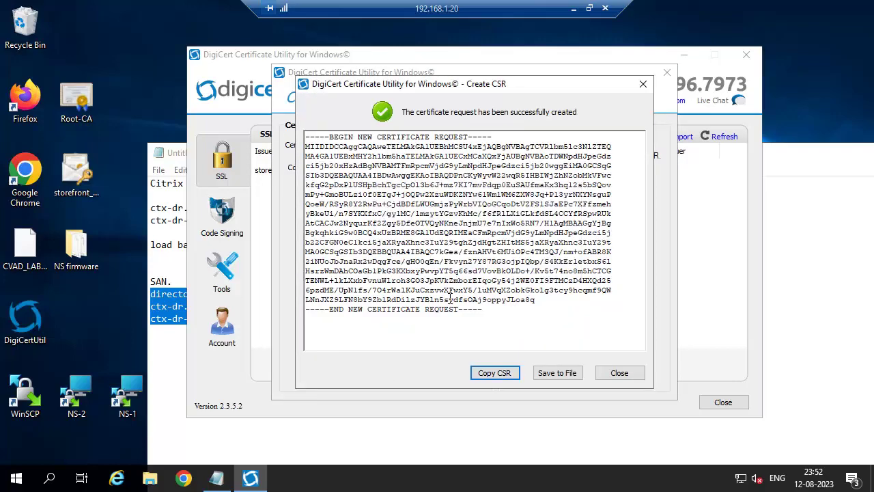
# Switch to Chrome and open the advanced certificate request form on the localhost/certsrv Active Directory Certificate Services site
pyautogui.click(195, 480)
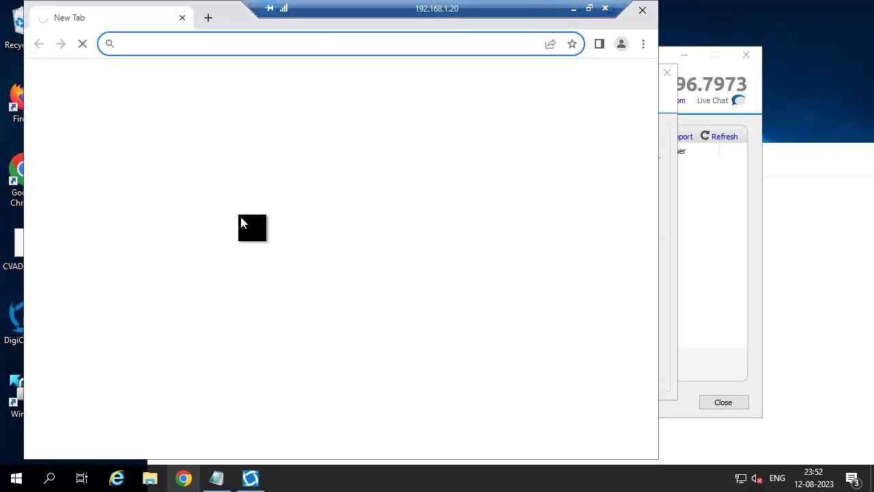
pyautogui.click(620, 24)
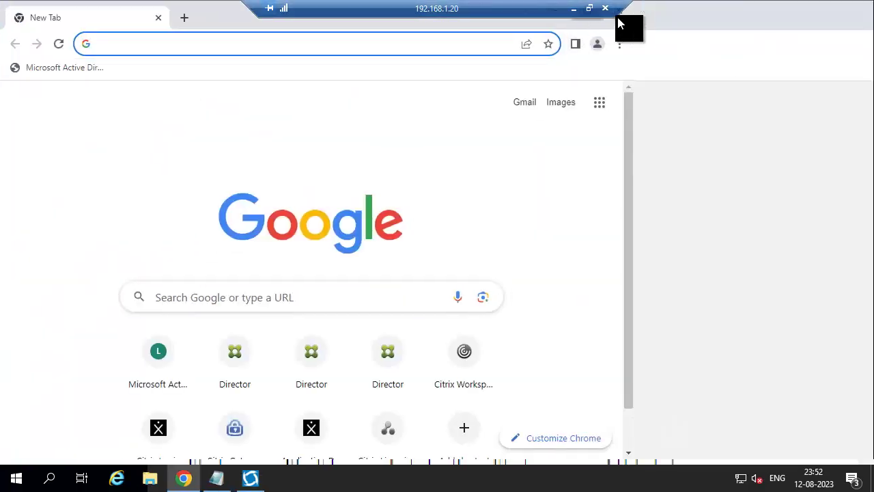
pyautogui.click(53, 62)
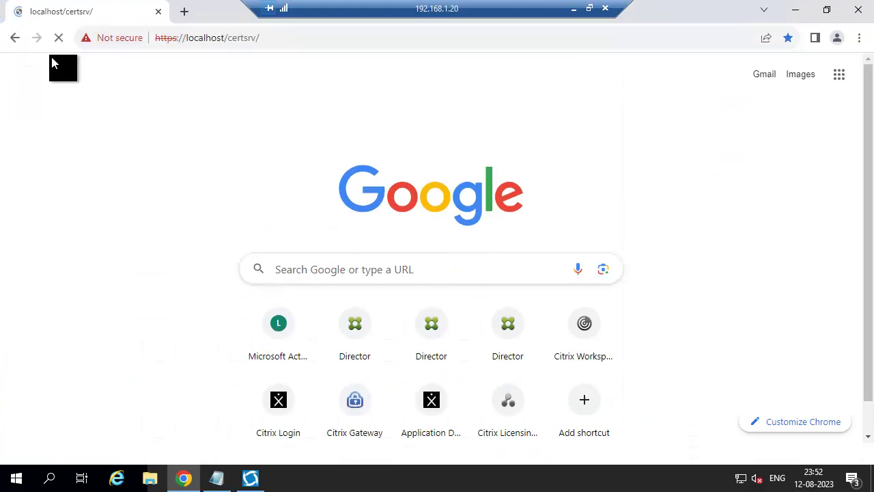
pyautogui.click(102, 213)
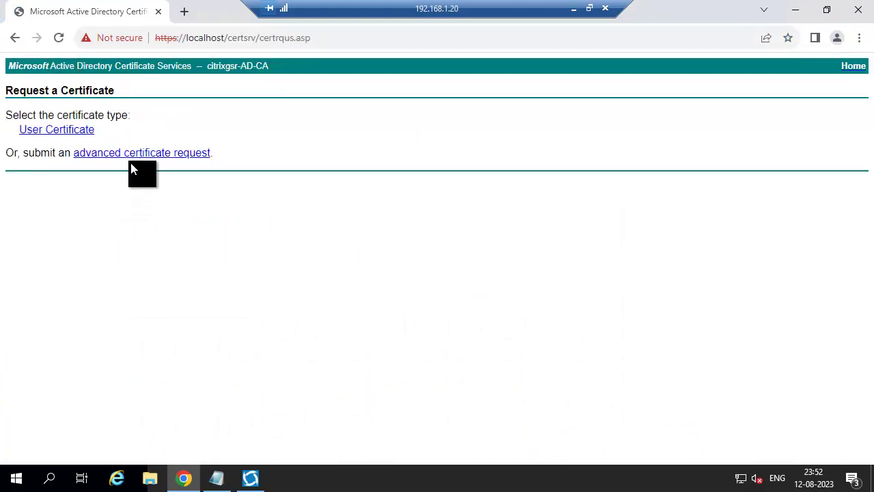
pyautogui.click(103, 153)
# Paste the copied CSR as the saved request and submit it with the Web Server certificate template
pyautogui.click(123, 190)
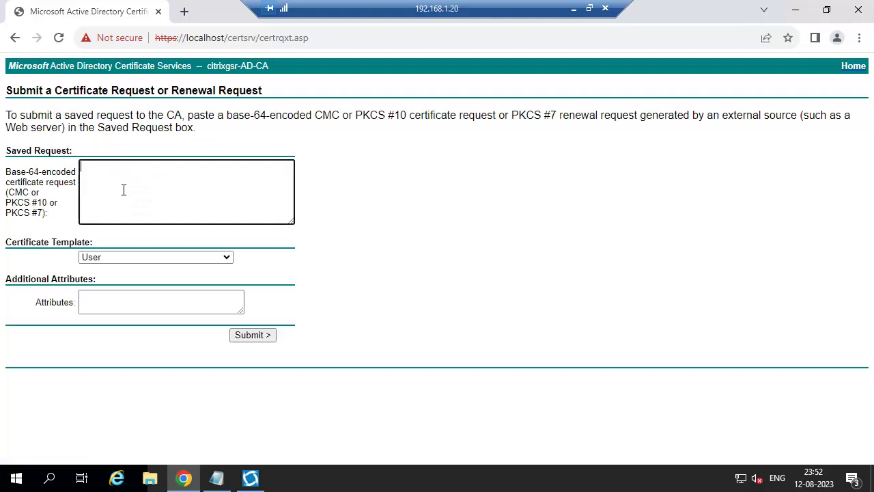
pyautogui.hotkey('ctrl', 'v')
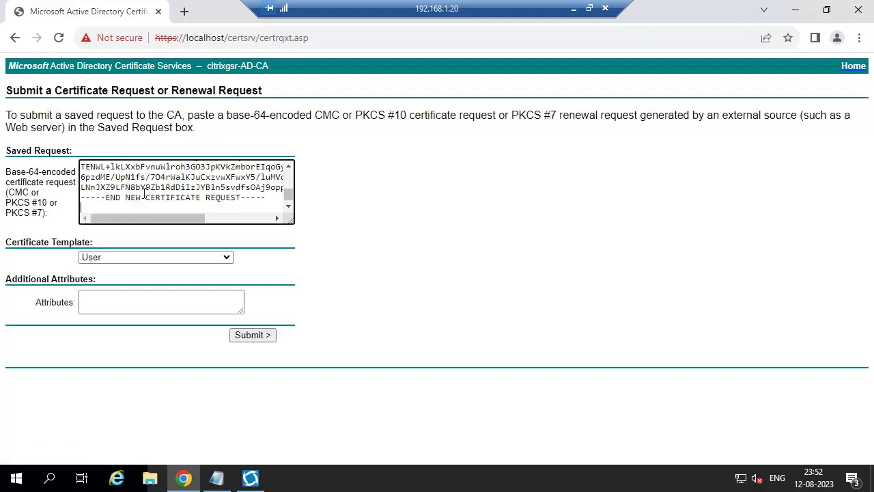
pyautogui.click(136, 263)
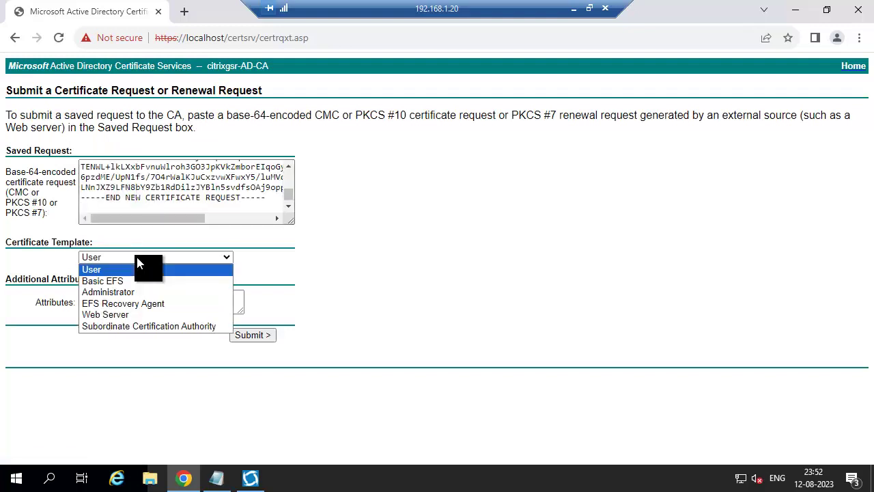
pyautogui.click(110, 313)
pyautogui.click(249, 334)
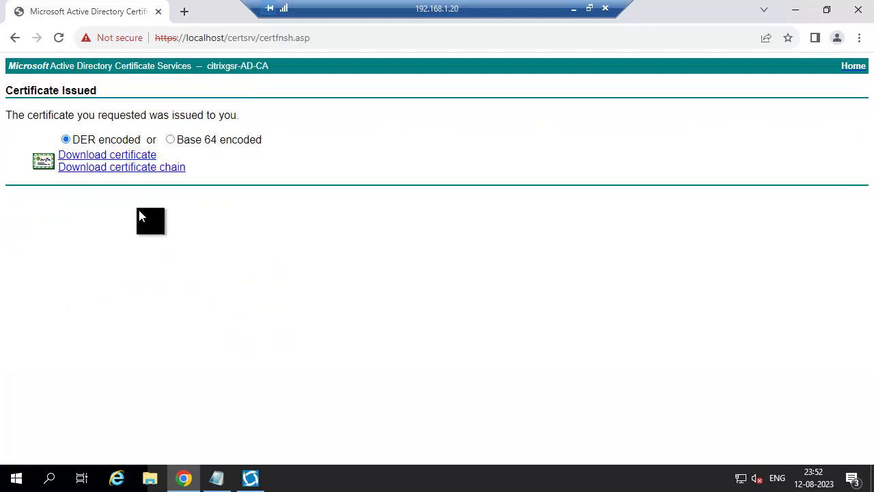
# Download the issued certificate in DER encoding and copy certnew (3) from the Downloads folder to the desktop
pyautogui.click(109, 155)
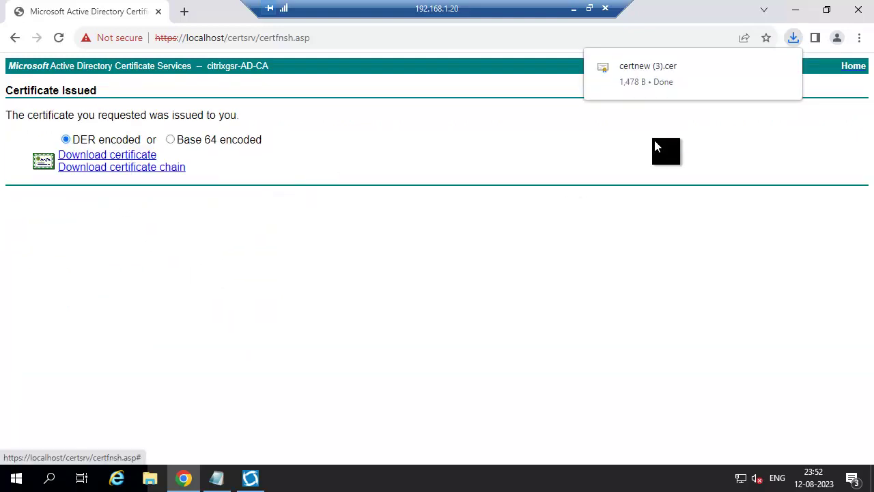
pyautogui.click(762, 65)
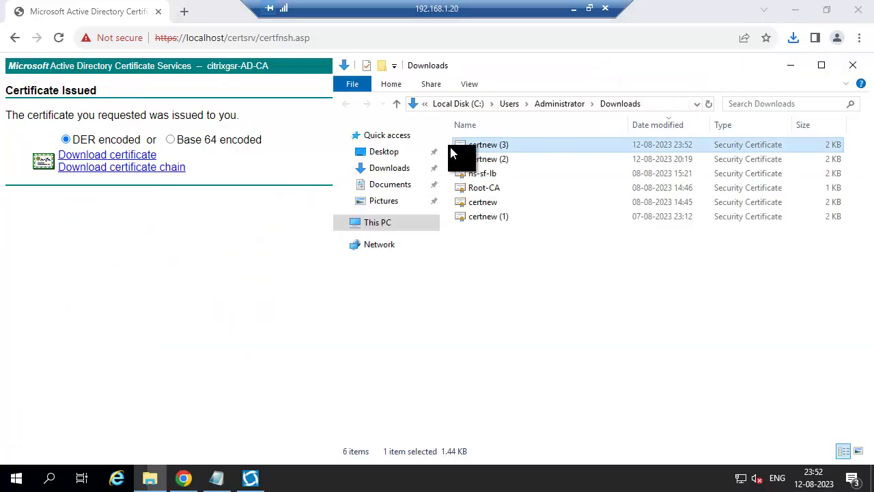
pyautogui.rightClick(483, 146)
pyautogui.click(517, 293)
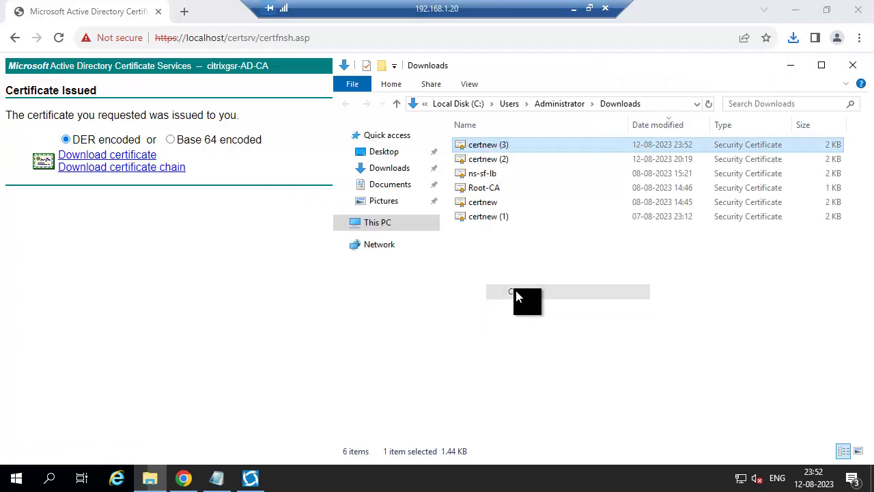
pyautogui.click(791, 65)
pyautogui.click(798, 10)
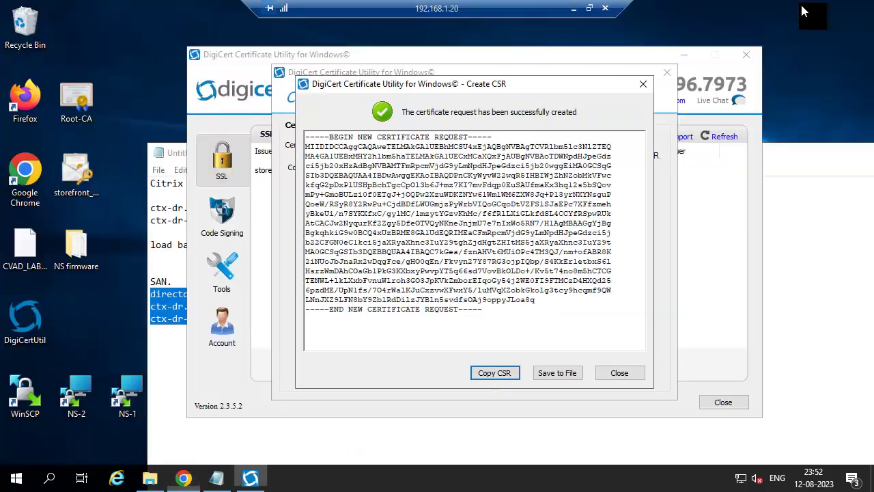
pyautogui.click(622, 376)
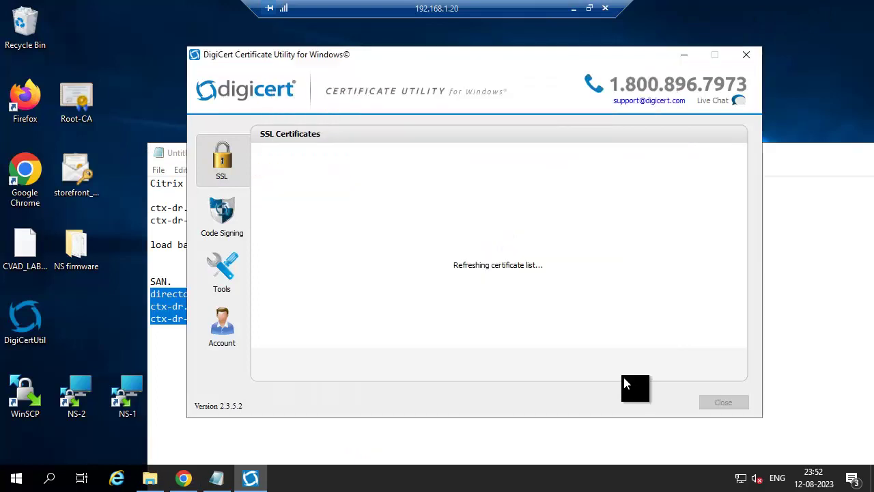
pyautogui.rightClick(105, 33)
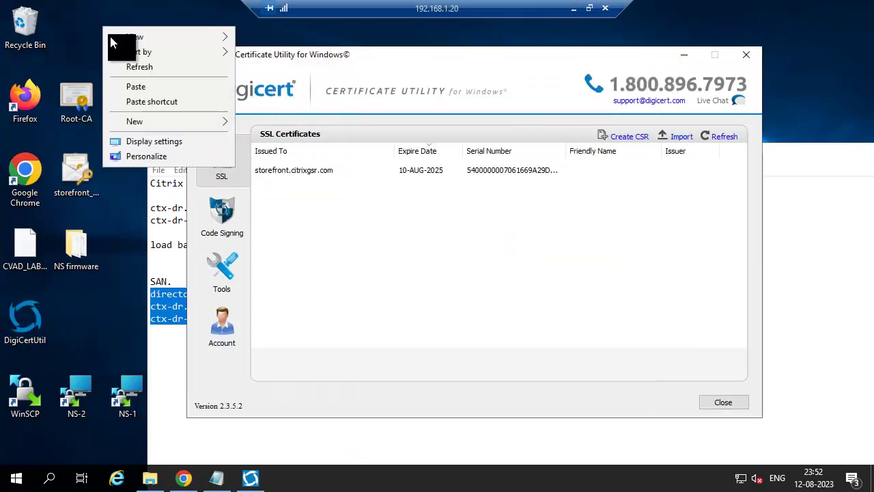
pyautogui.click(127, 83)
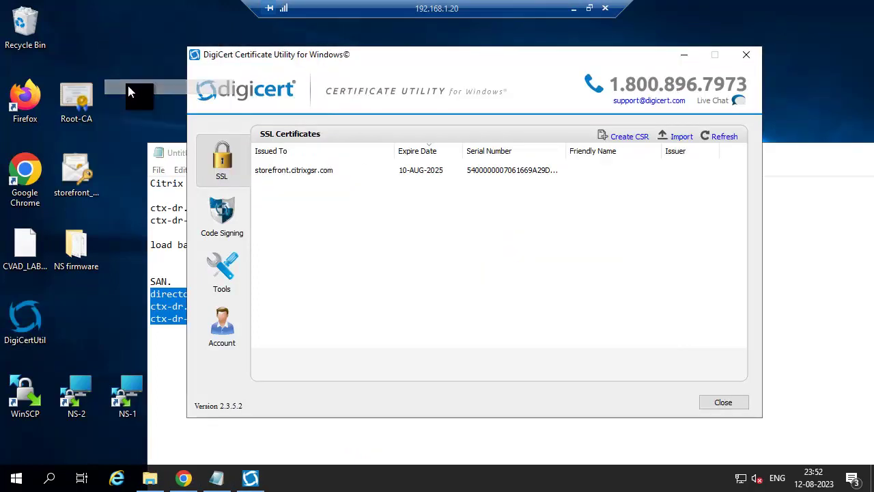
# Import the certnew (3) certificate from the desktop into the DigiCert utility with the friendly name Director
pyautogui.click(666, 135)
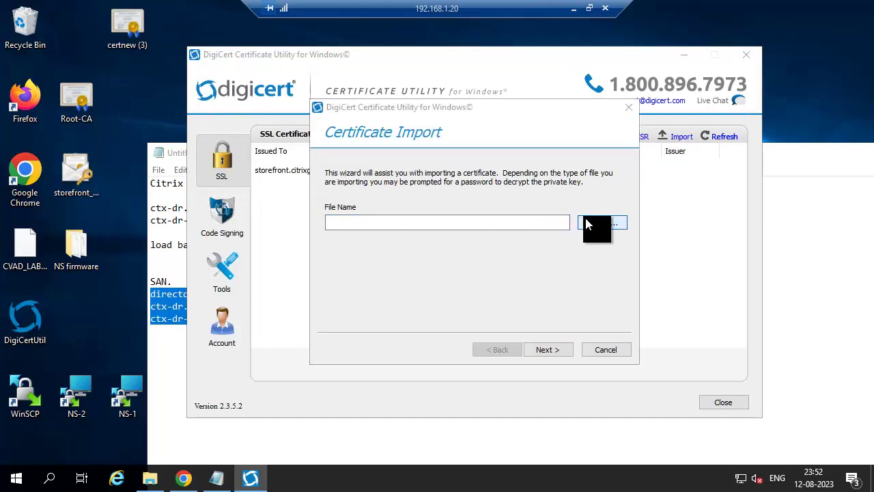
pyautogui.click(589, 223)
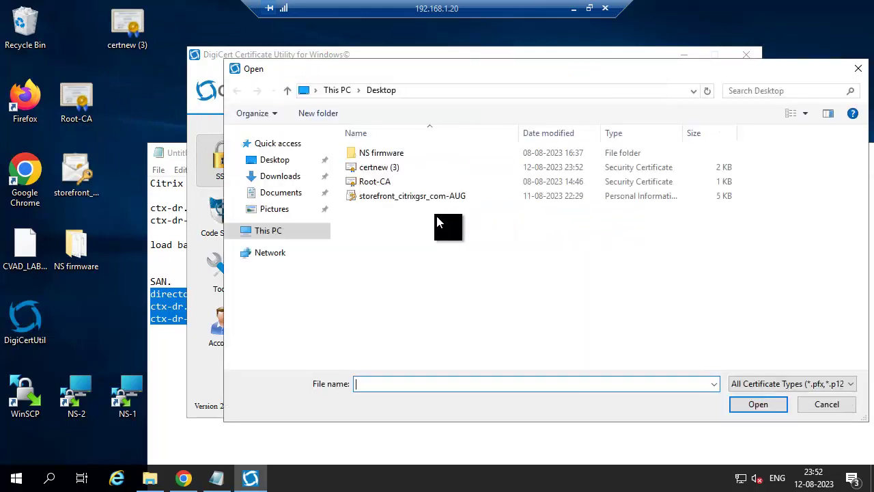
pyautogui.click(758, 403)
pyautogui.click(556, 353)
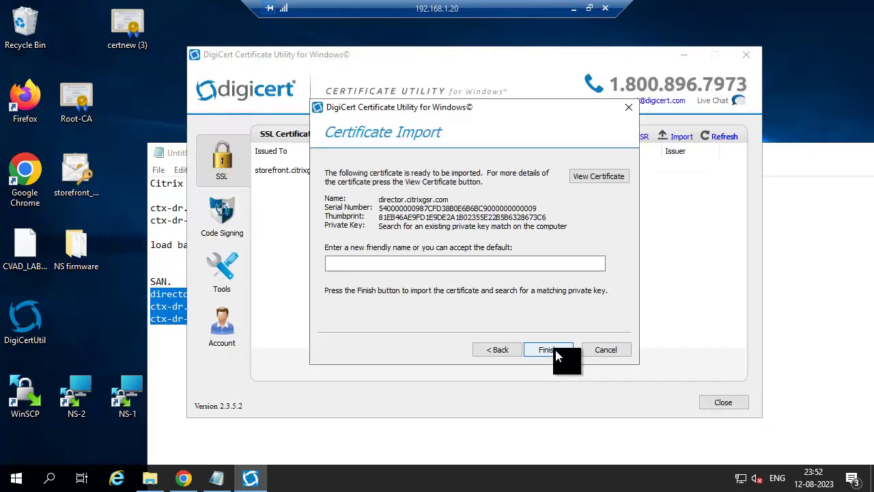
pyautogui.click(385, 260)
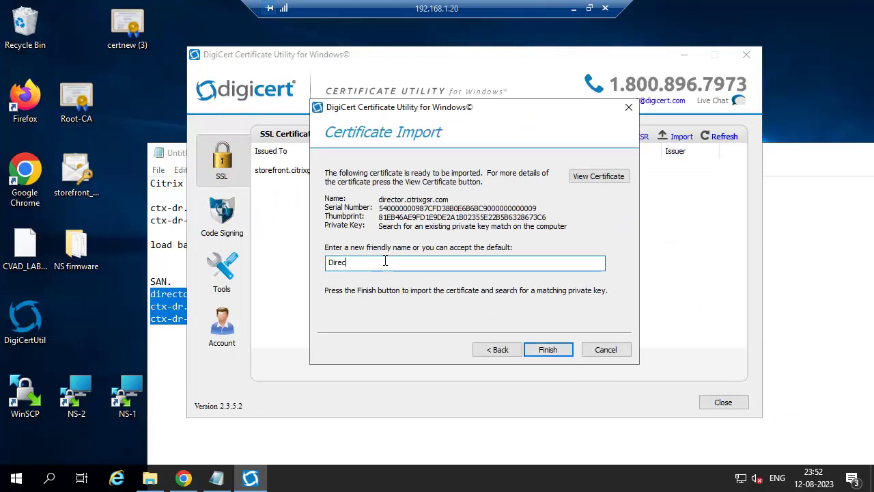
pyautogui.click(556, 351)
pyautogui.click(573, 279)
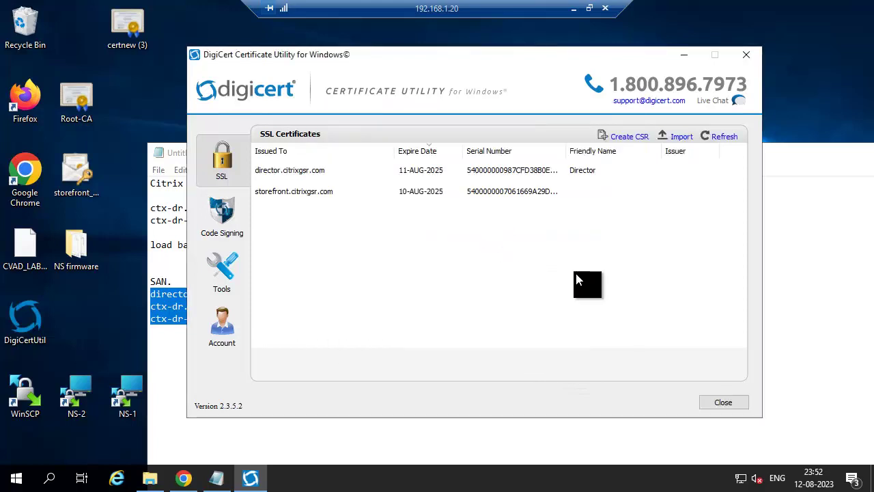
# Start exporting the director.citrixgsr.com certificate as a pfx with its private key and full certification path, entering and confirming the export password
pyautogui.click(297, 169)
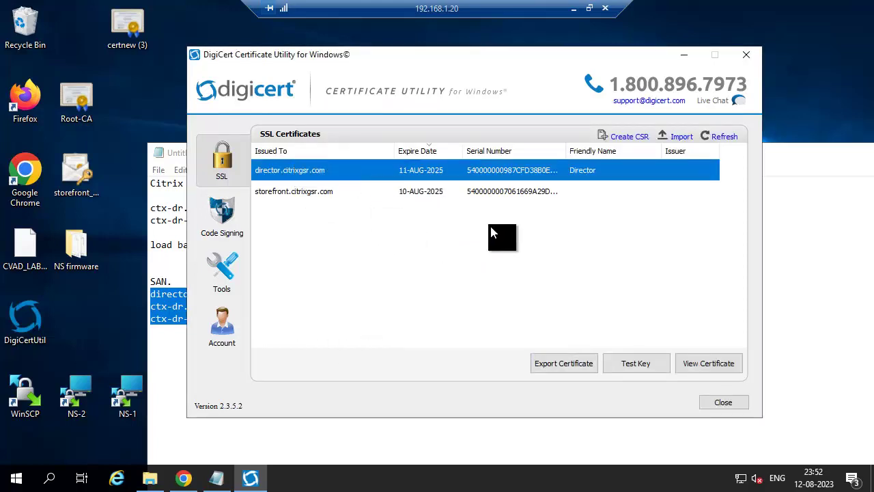
pyautogui.click(564, 364)
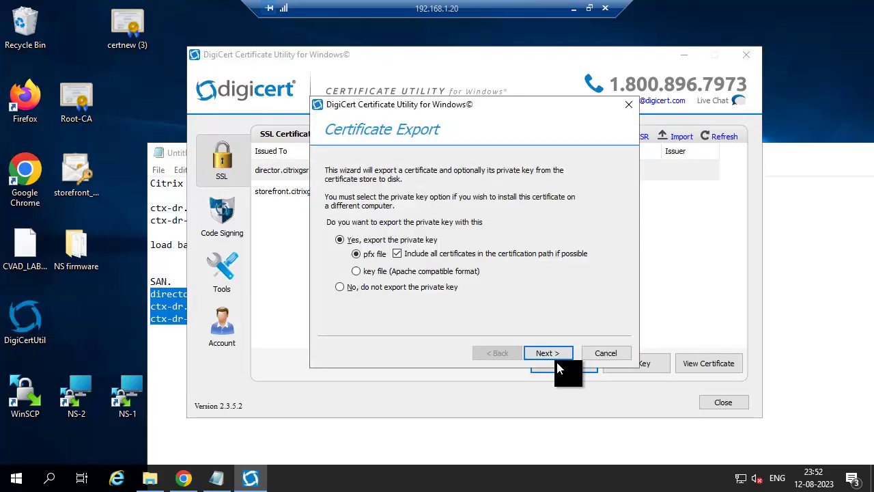
pyautogui.click(547, 354)
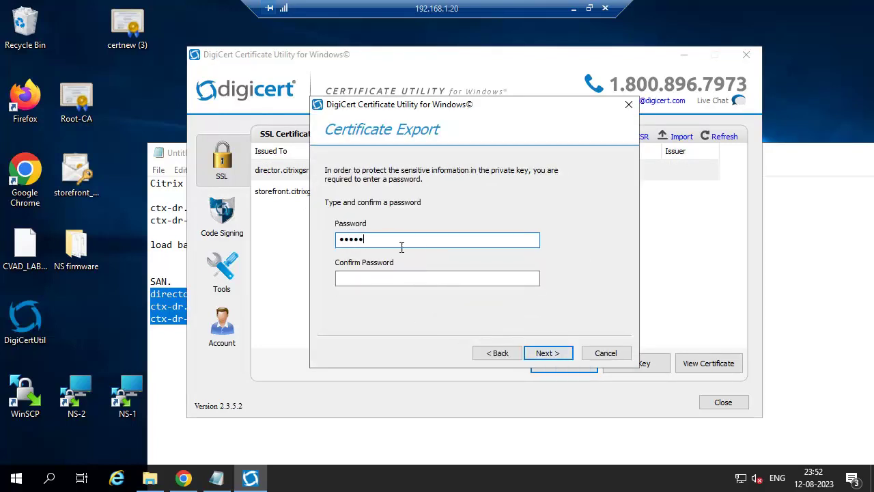
pyautogui.click(389, 276)
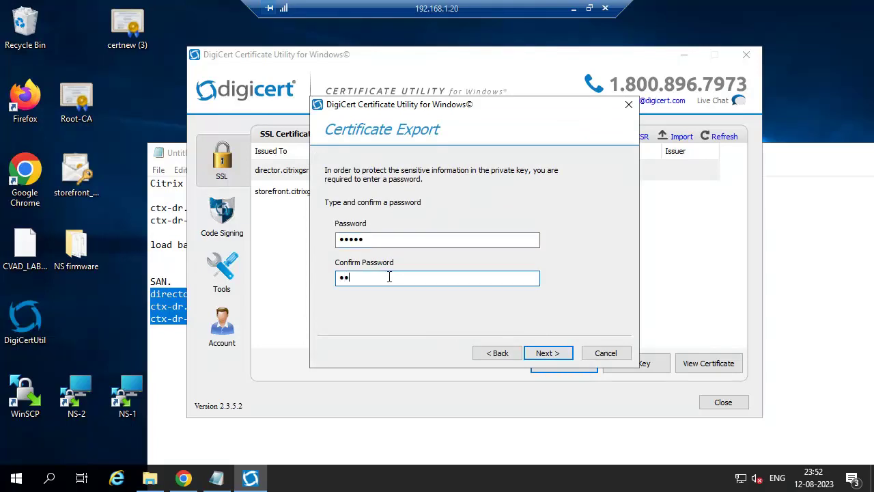
pyautogui.click(552, 355)
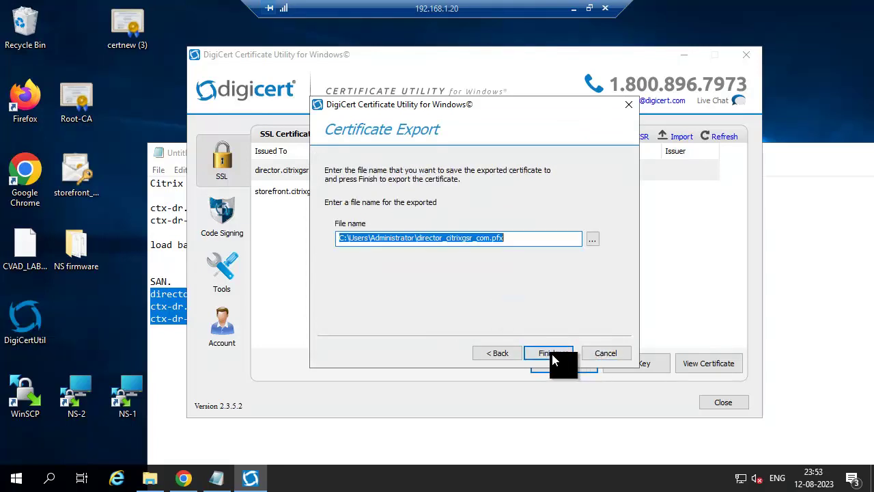
# Save the export to the desktop as director_citrixgsr_com.pfx, finish the wizard and close the certificate utility
pyautogui.click(592, 239)
pyautogui.click(274, 197)
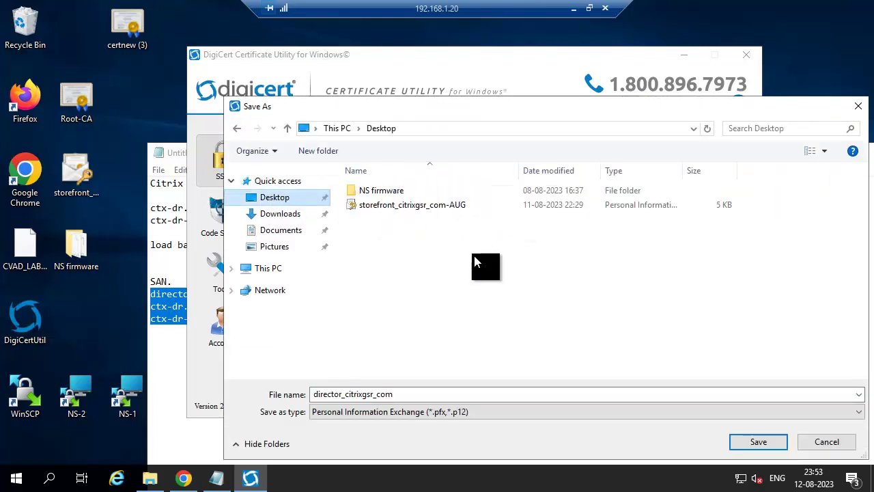
pyautogui.click(755, 443)
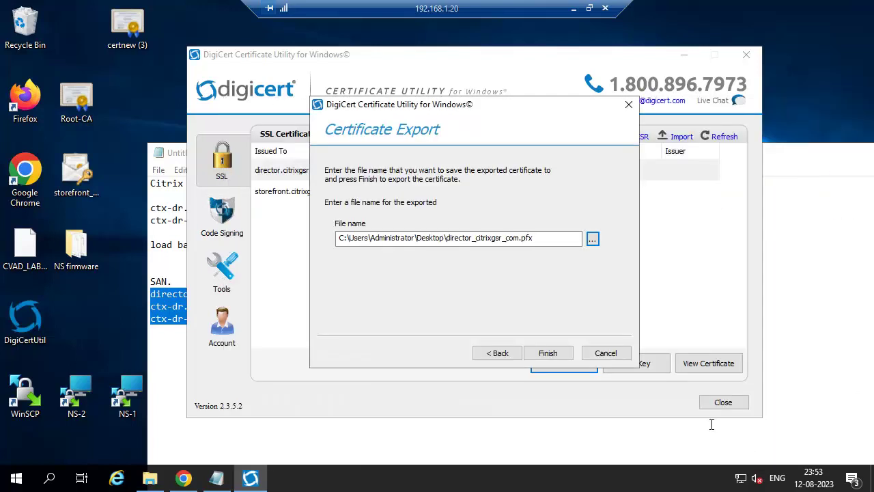
pyautogui.click(543, 353)
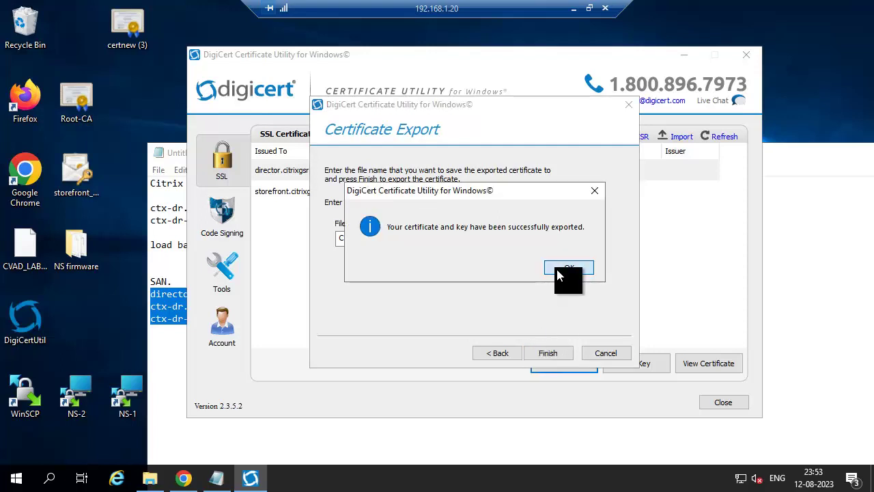
pyautogui.click(557, 275)
pyautogui.click(722, 402)
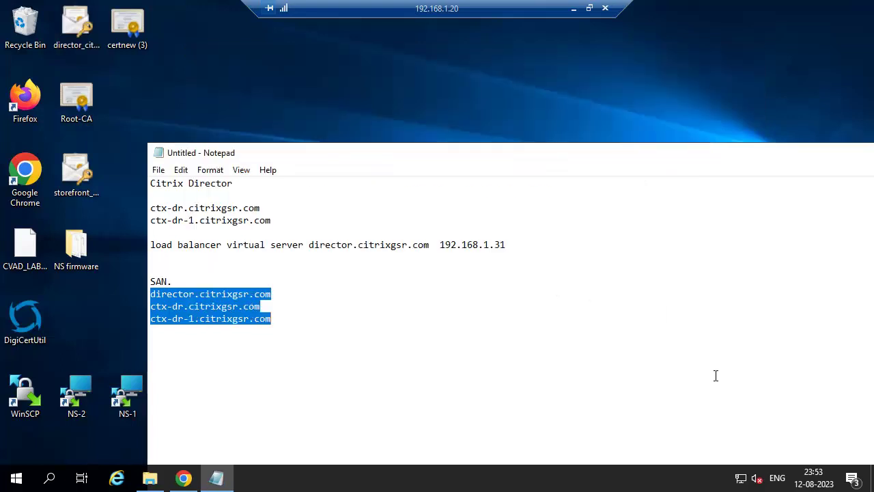
# Switch to DNS Manager and open the citrixgsr.com forward lookup zone
pyautogui.moveTo(765, 155); pyautogui.dragTo(726, 143)
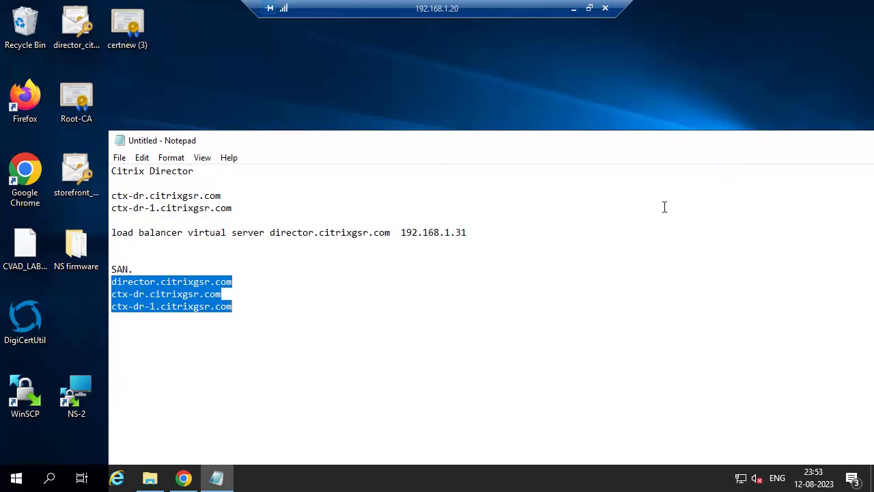
pyautogui.click(417, 291)
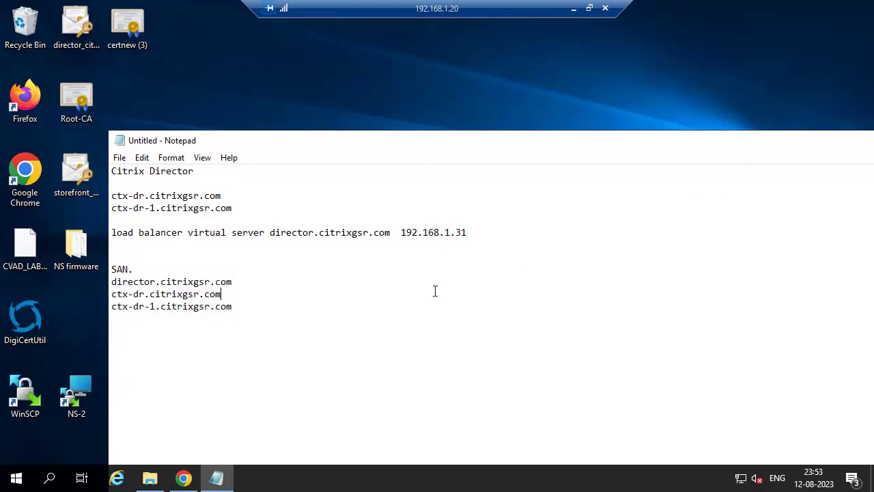
pyautogui.click(2, 482)
pyautogui.scroll(-5, 112, 351)
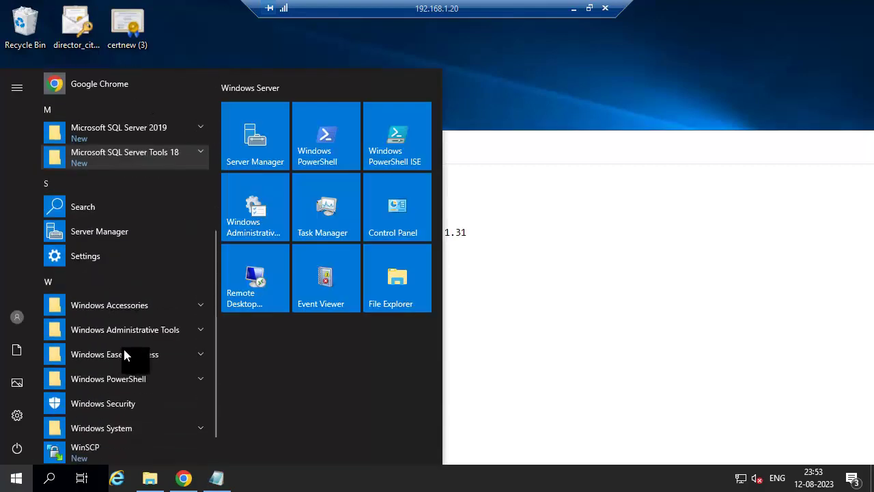
pyautogui.click(152, 335)
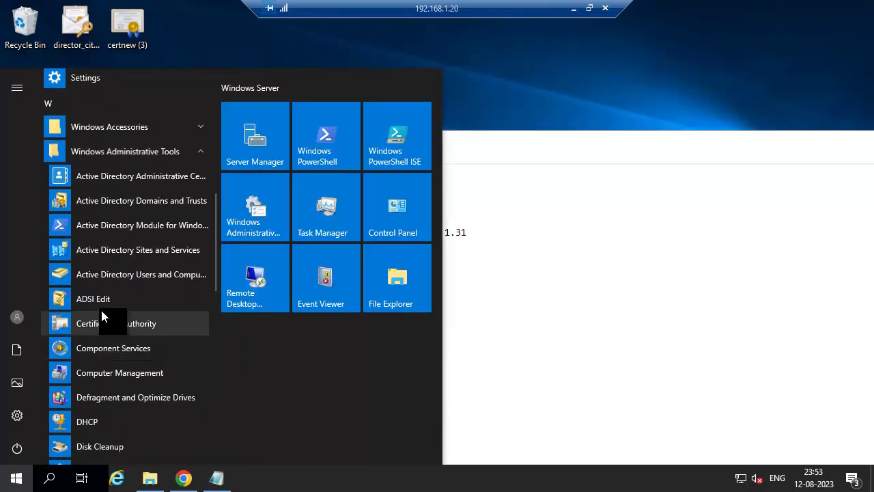
pyautogui.scroll(-3, 102, 315)
pyautogui.click(103, 354)
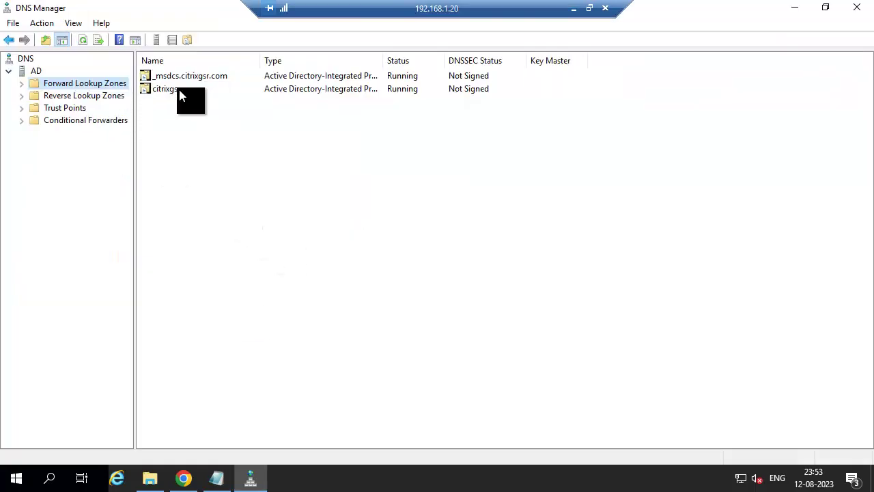
pyautogui.click(180, 92)
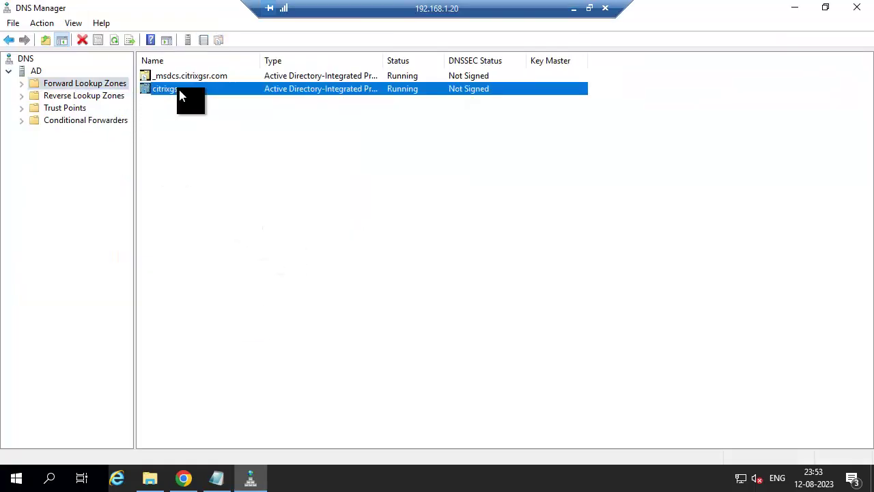
pyautogui.doubleClick(181, 93)
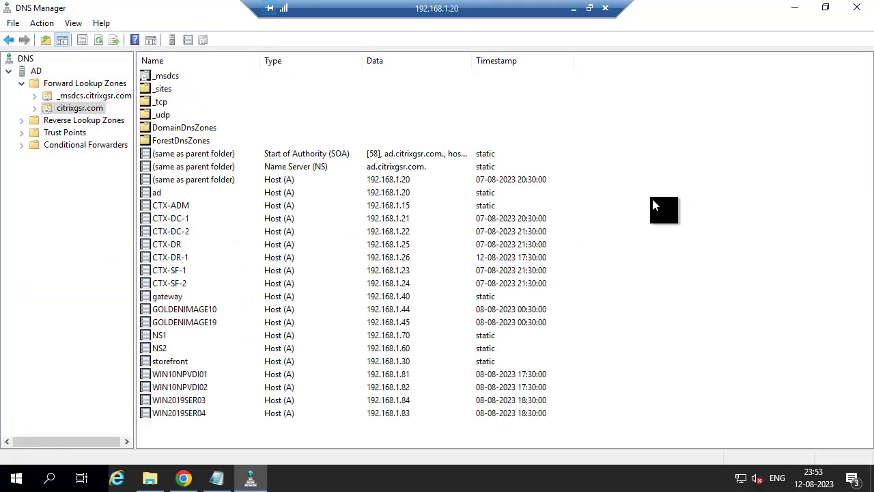
# Add a host (A) record named director with IP address 192.168.1.31 to the citrixgsr.com zone
pyautogui.rightClick(646, 157)
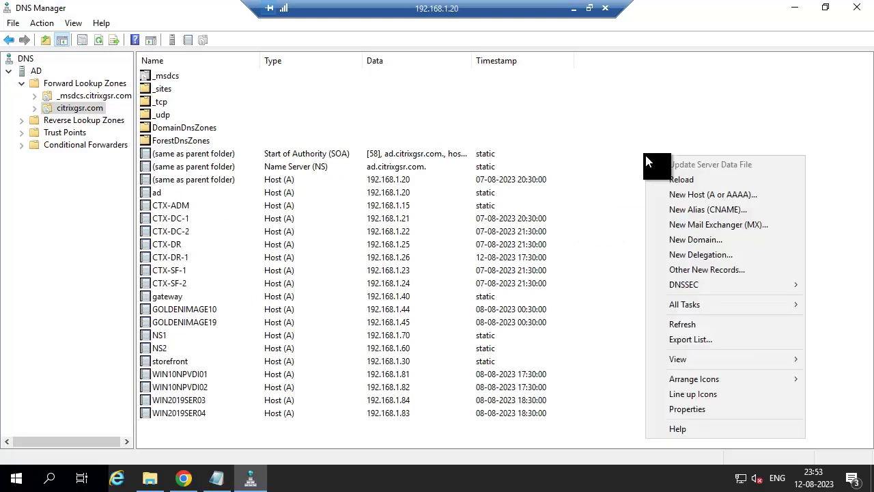
pyautogui.click(676, 192)
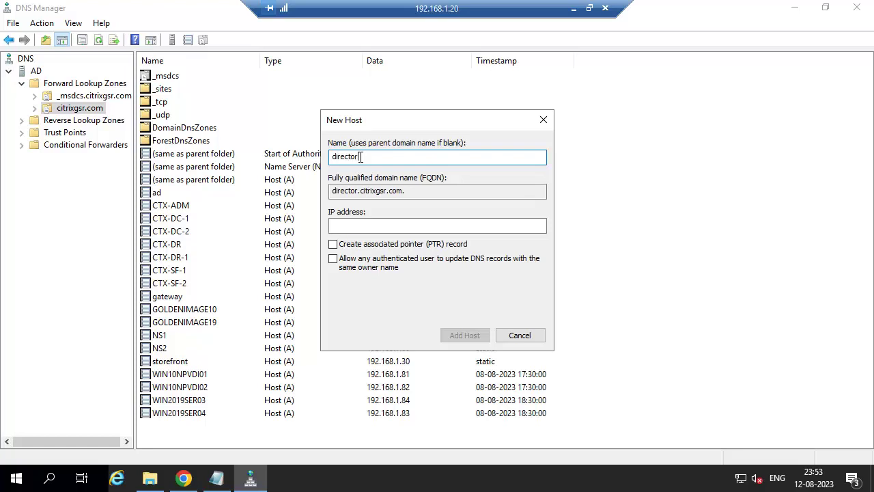
pyautogui.click(350, 225)
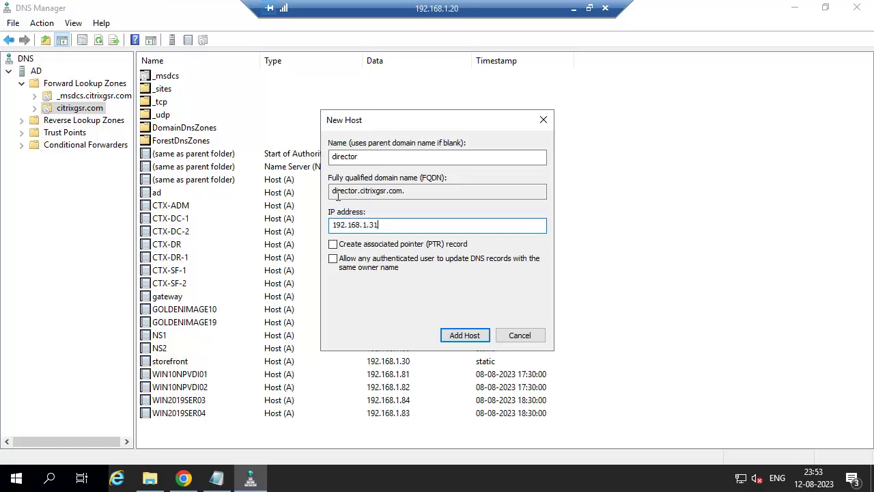
pyautogui.write('192.168.1.31')
pyautogui.click(459, 336)
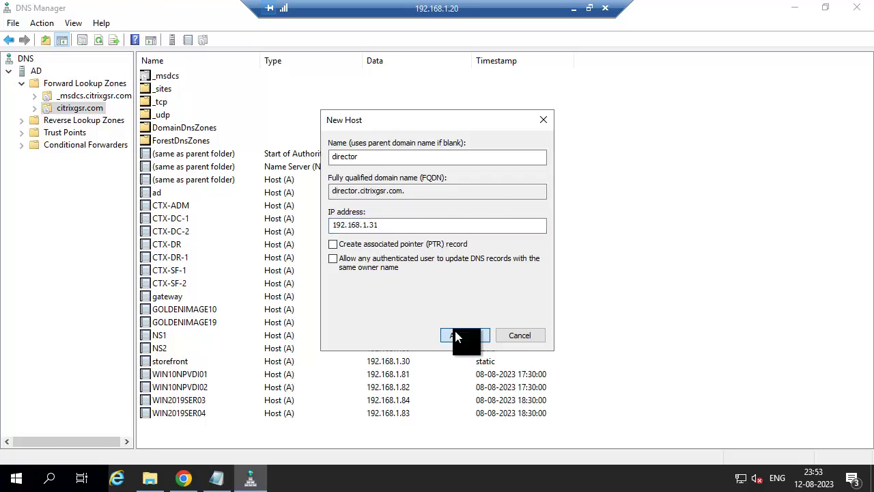
pyautogui.click(533, 288)
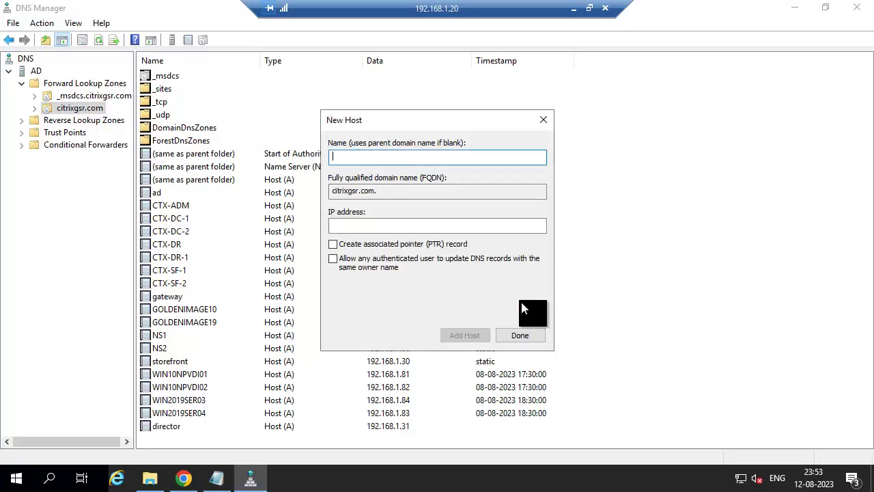
pyautogui.click(516, 338)
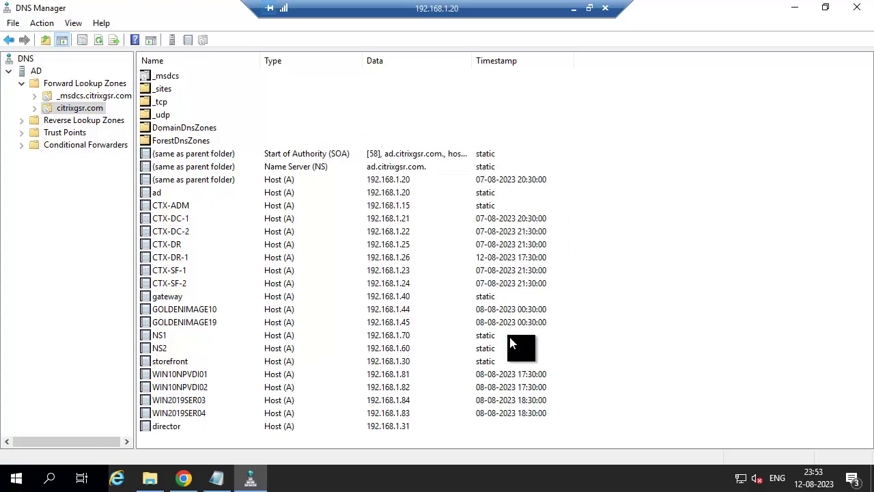
# Switch to Chrome and open a new browser tab beside the certificate services page
pyautogui.click(185, 480)
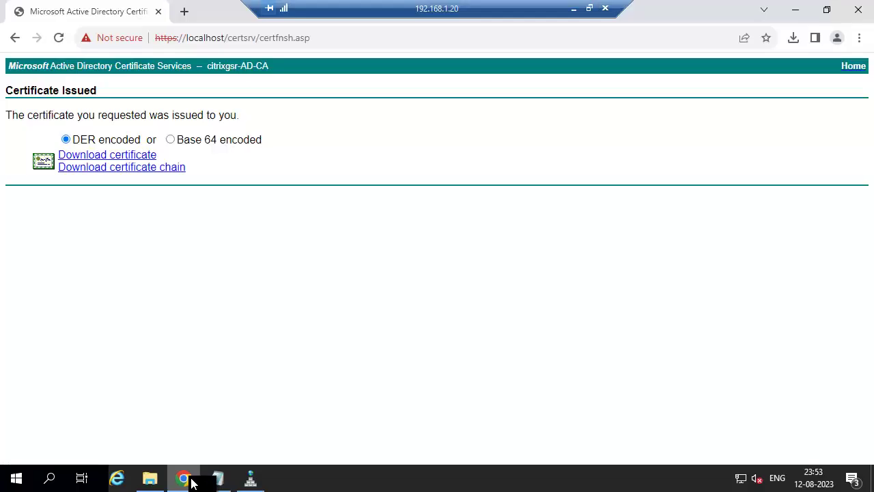
pyautogui.click(184, 20)
pyautogui.click(158, 33)
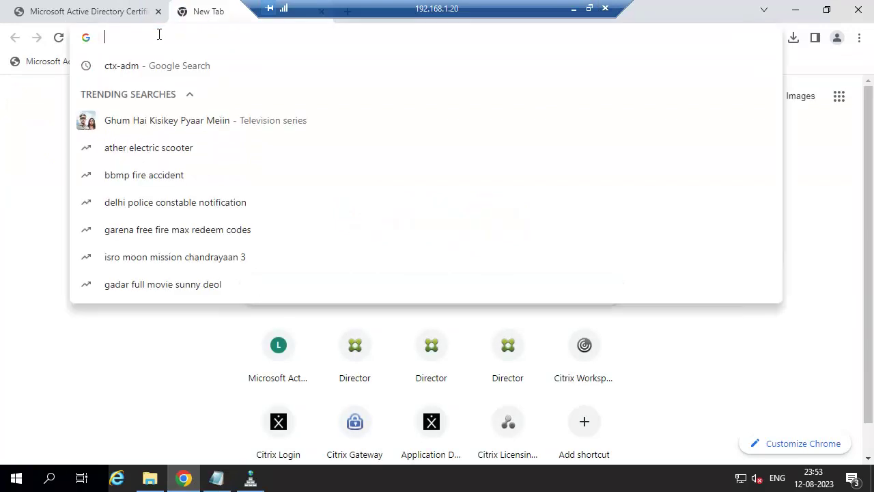
pyautogui.click(362, 424)
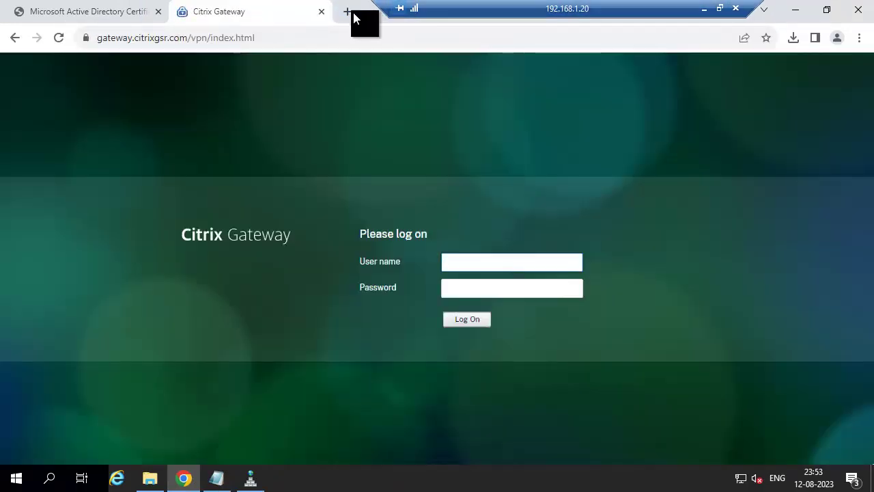
pyautogui.click(347, 12)
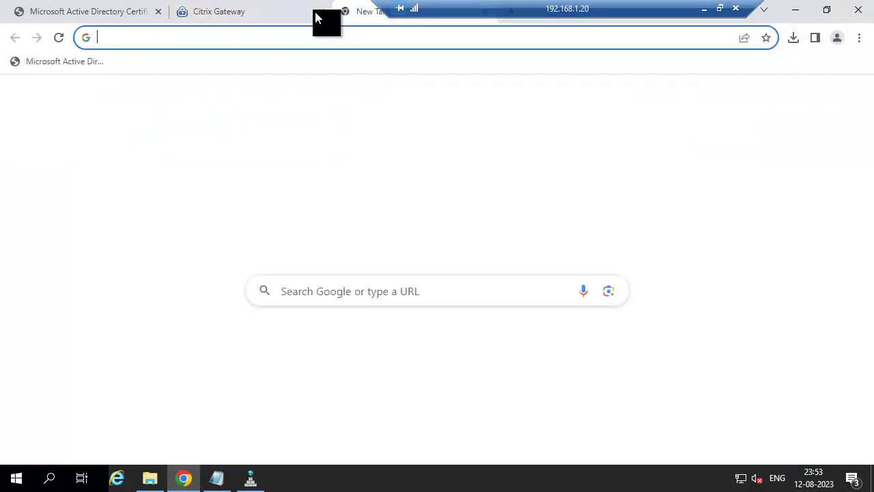
pyautogui.click(316, 19)
pyautogui.hotkey('ctrl', 'w')
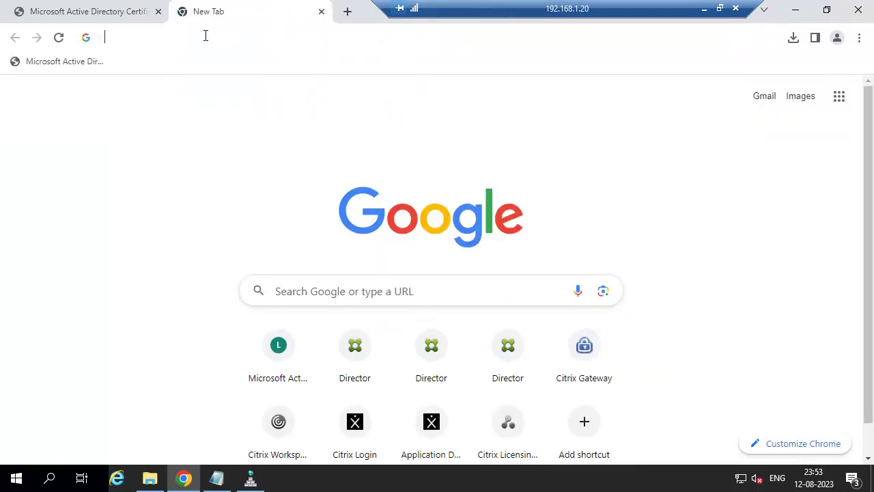
# Go to the Citrix ADC management page at 192.168.1.70 and log on as nsroot with the account password
pyautogui.click(205, 34)
pyautogui.write('192.168')
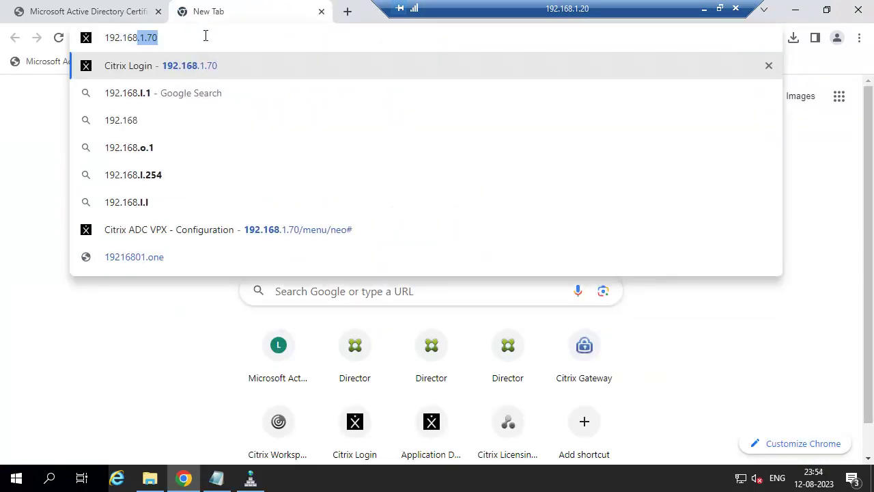
pyautogui.press('Return')
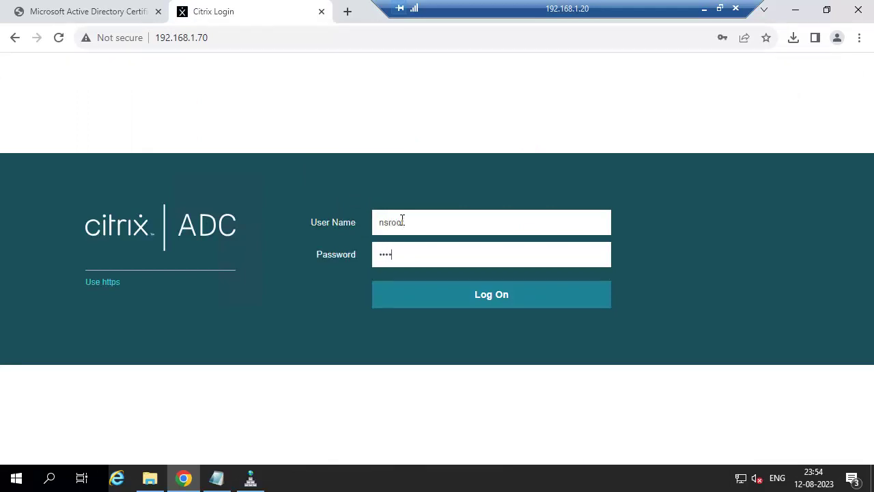
pyautogui.write('*****')
pyautogui.press('Return')
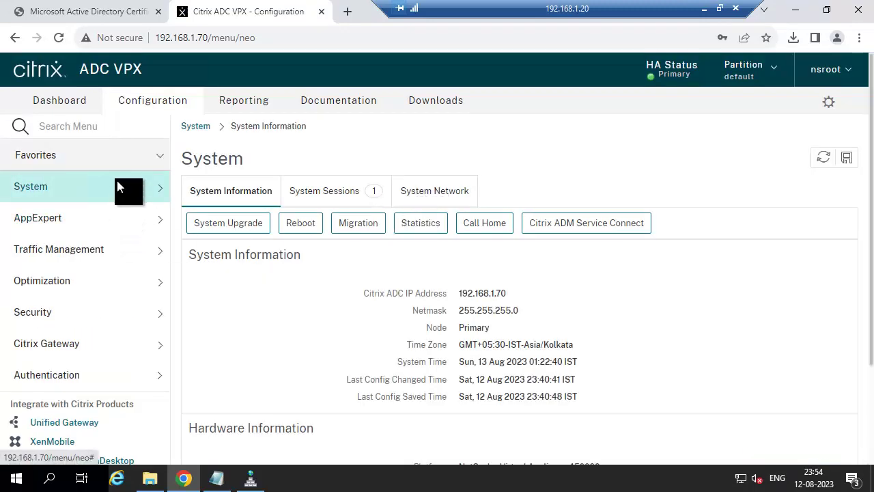
# Open the list of load balancing servers under Traffic Management
pyautogui.click(101, 255)
pyautogui.scroll(-2, 110, 261)
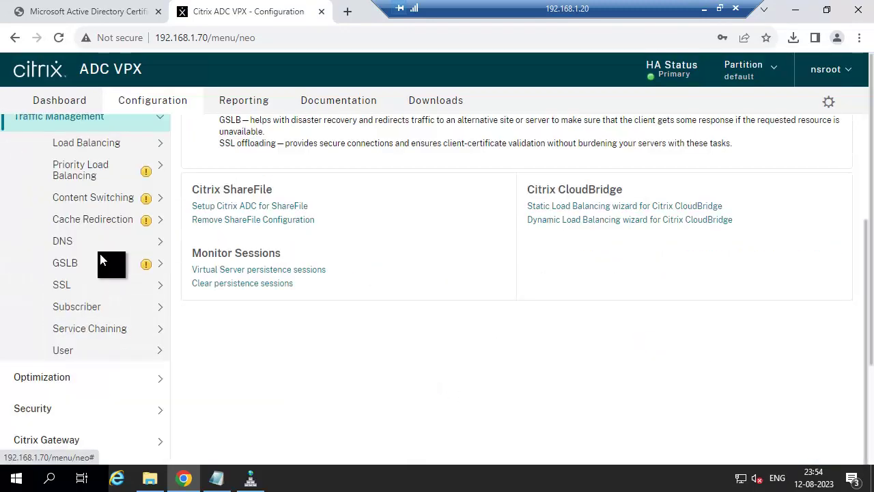
pyautogui.click(82, 142)
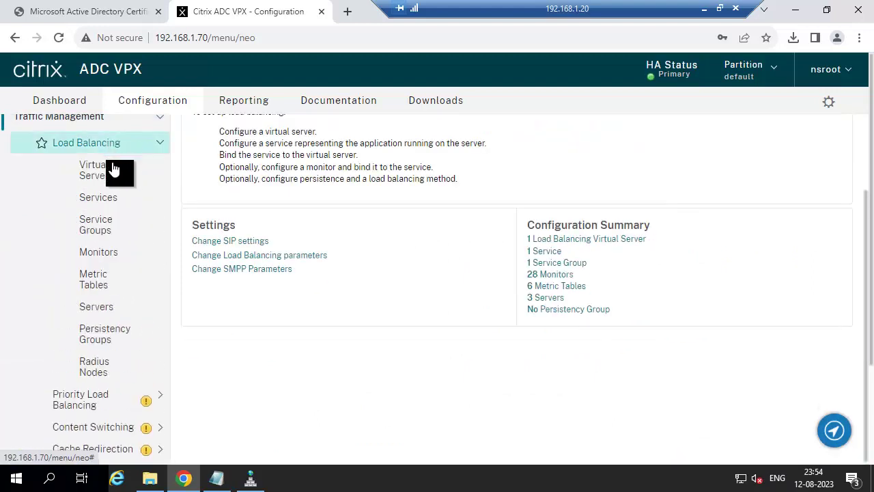
pyautogui.click(108, 309)
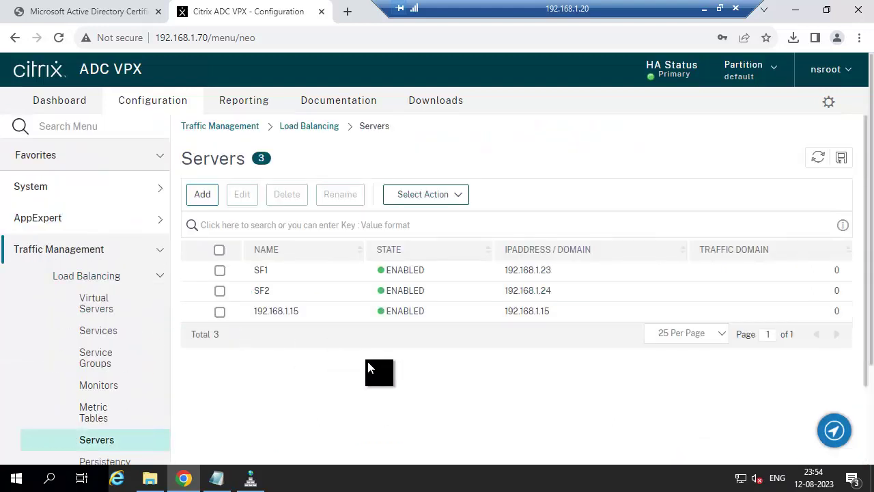
# Create a load balancing server named CTX-DR with IP address 192.168.1.25
pyautogui.click(203, 201)
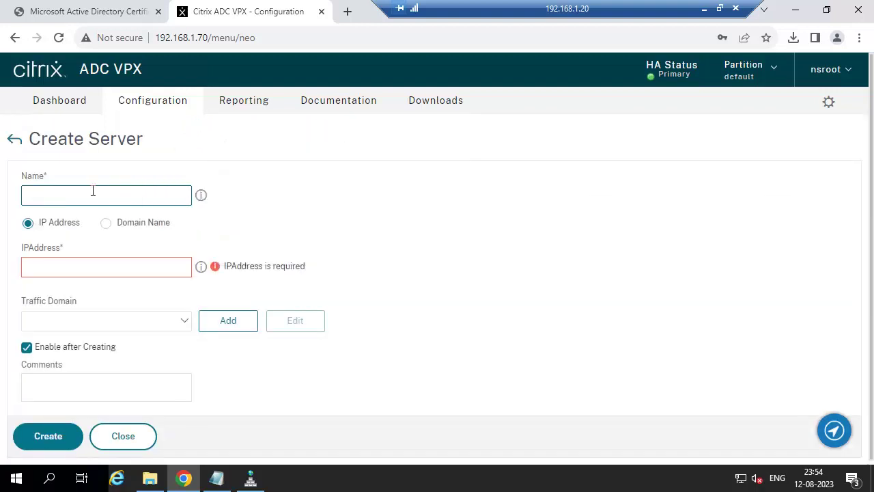
pyautogui.write('d')
pyautogui.press('BackSpace')
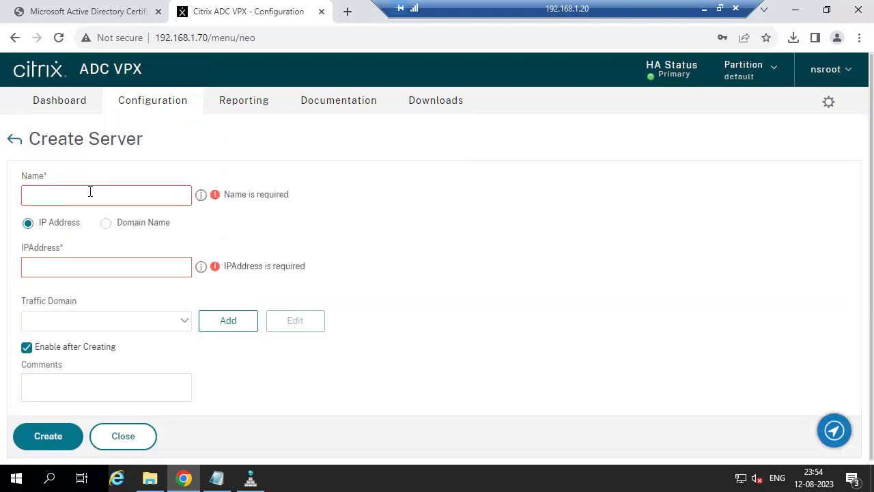
pyautogui.write('DR')
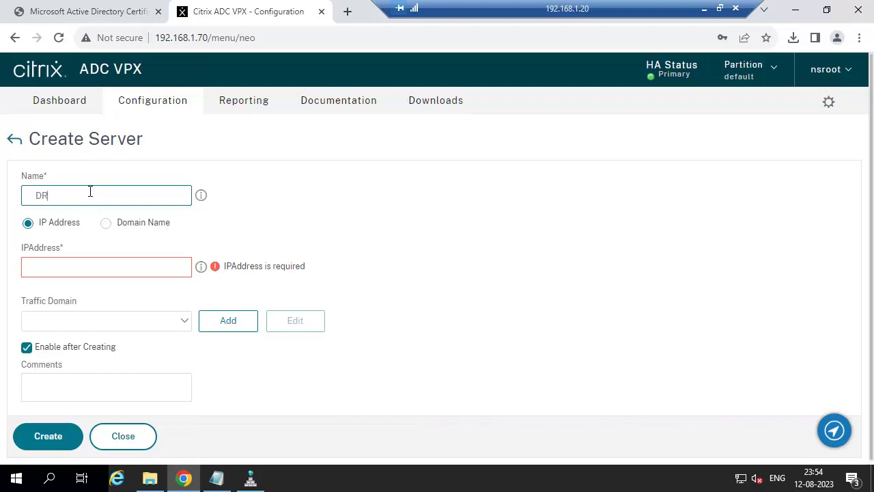
pyautogui.press('BackSpace')
pyautogui.press('BackSpace')
pyautogui.write('C')
pyautogui.click(62, 269)
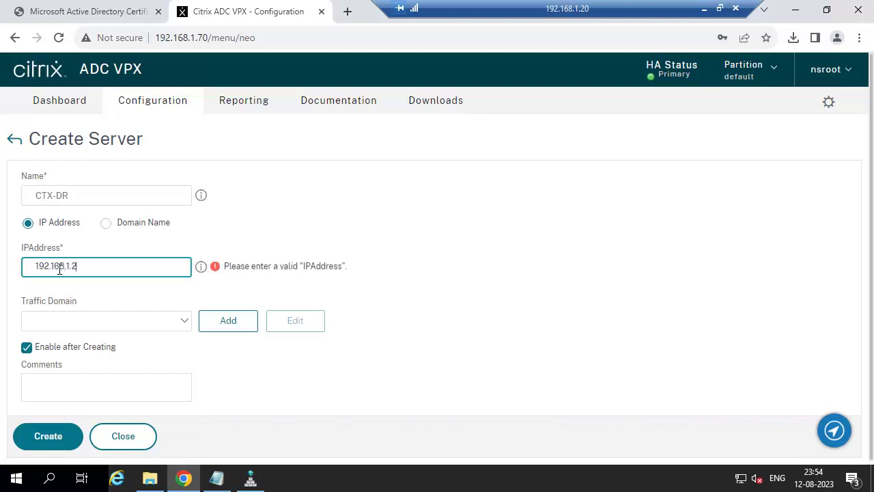
pyautogui.click(46, 437)
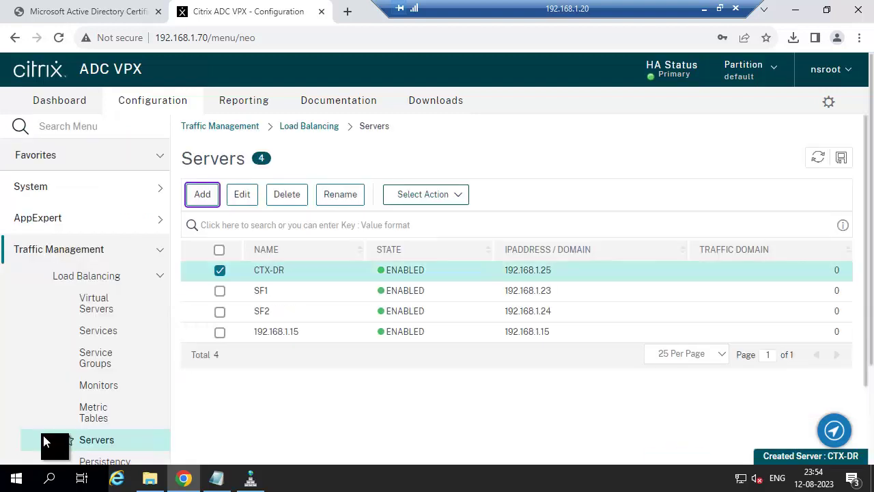
# Create a second load balancing server named CTX-DR-1 with IP address 192.168.1.26
pyautogui.click(201, 195)
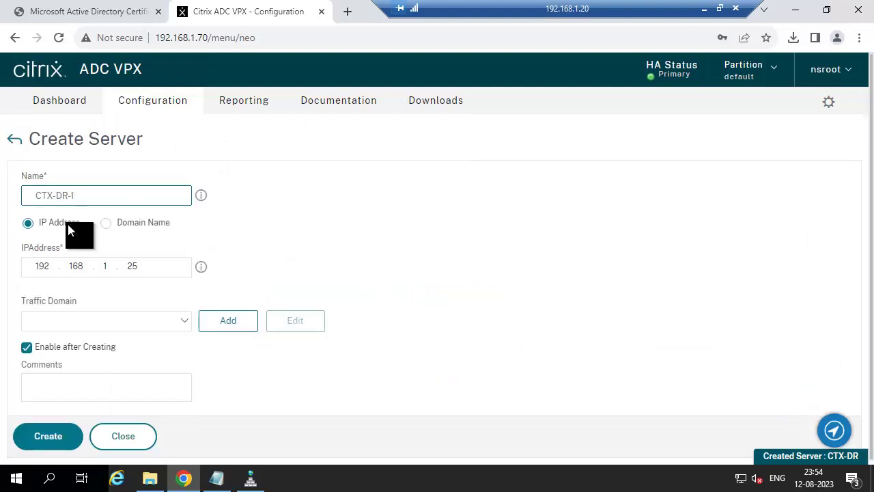
pyautogui.click(153, 265)
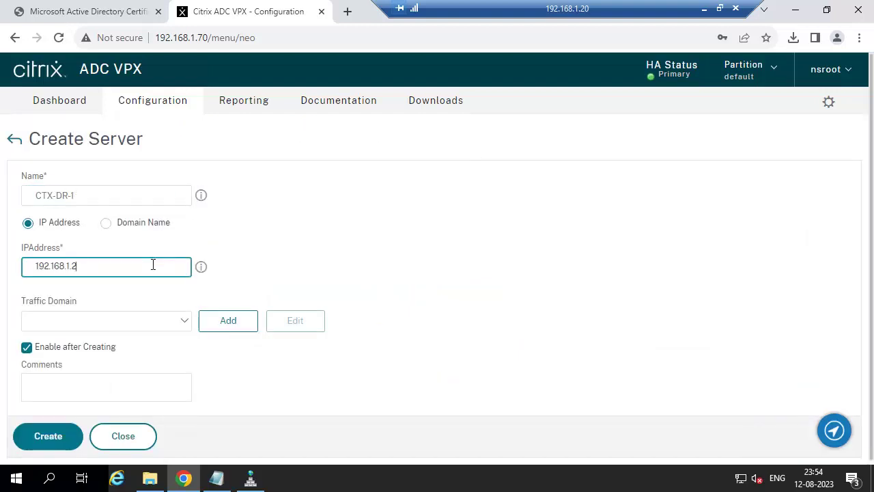
pyautogui.write('6')
pyautogui.click(46, 437)
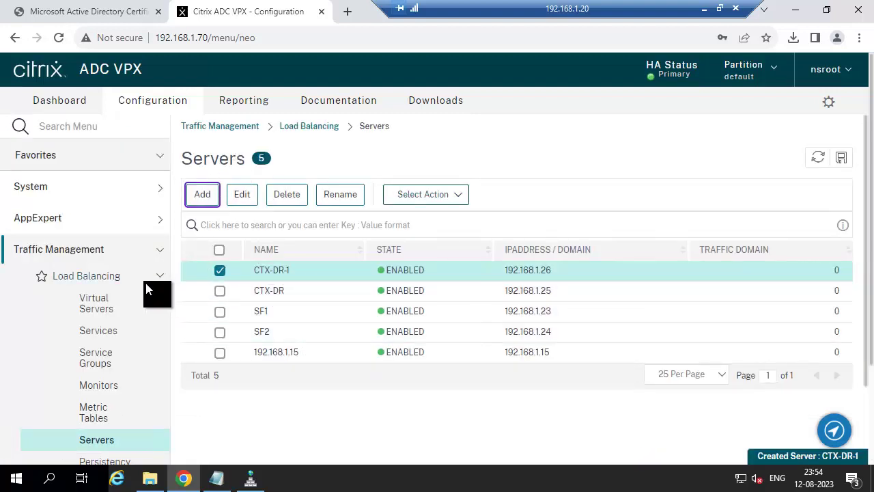
# Create a load balancing service group named DR-SG with the SSL protocol
pyautogui.click(108, 361)
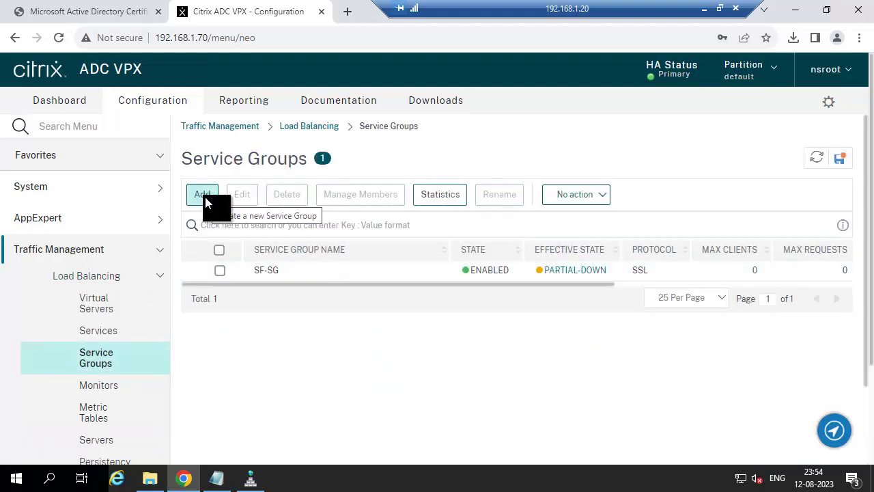
pyautogui.click(205, 199)
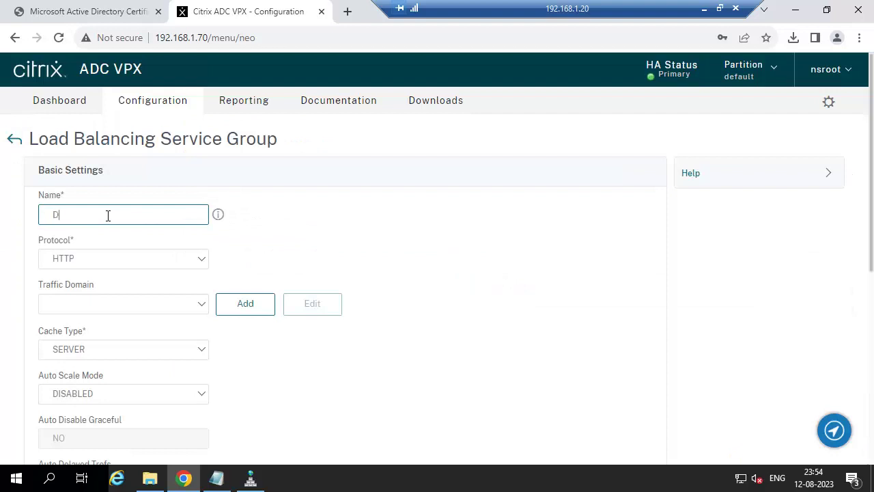
pyautogui.click(116, 258)
pyautogui.scroll(-2, 102, 205)
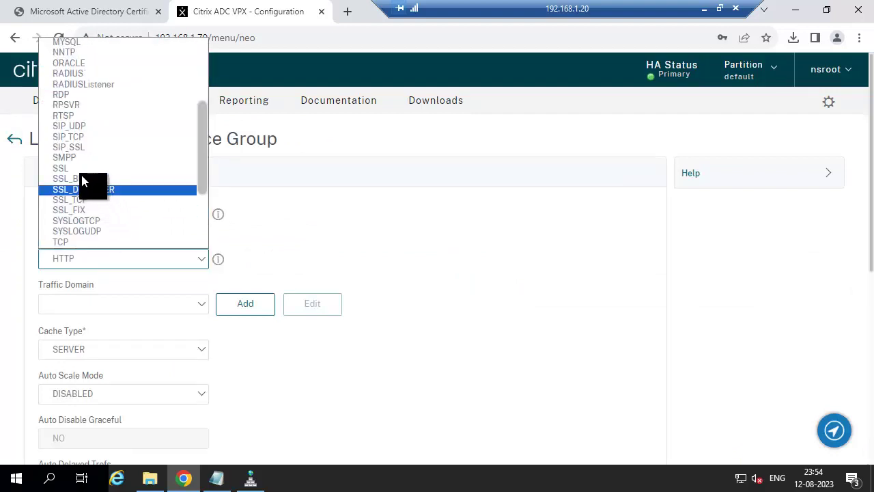
pyautogui.click(88, 169)
pyautogui.scroll(-4, 167, 273)
pyautogui.scroll(-2, 167, 273)
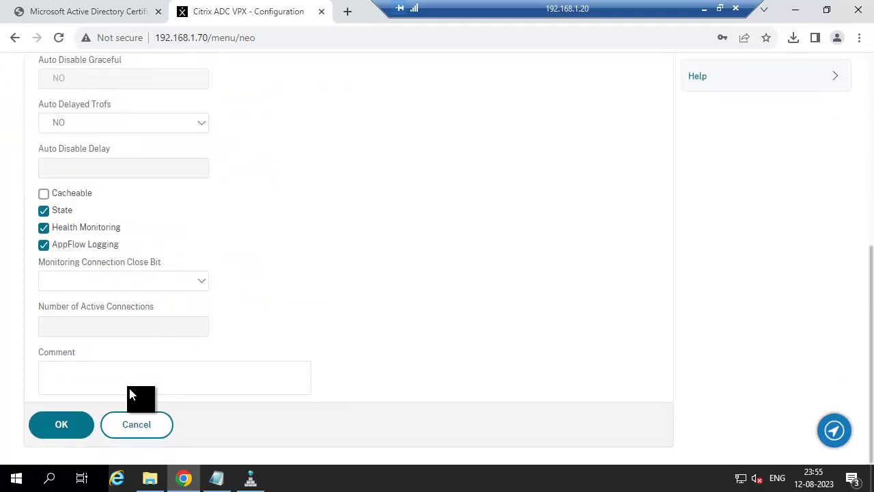
pyautogui.click(55, 418)
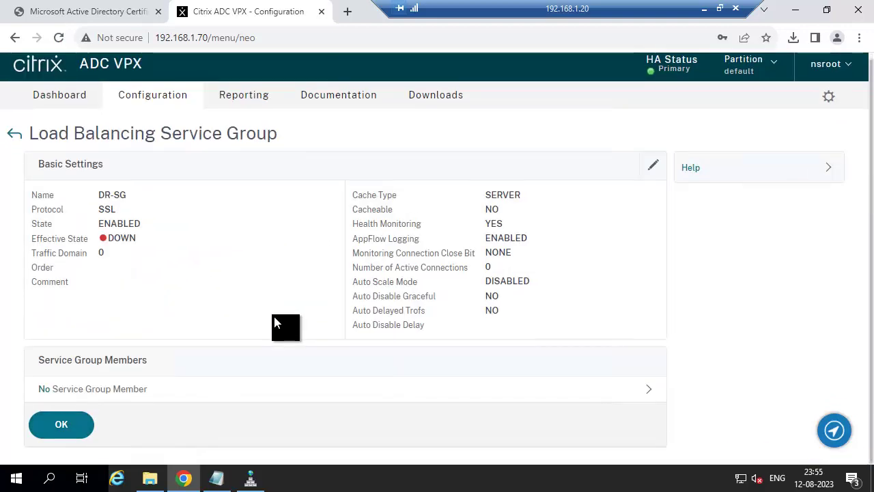
# Add the servers CTX-DR and CTX-DR-1 as server-based members of DR-SG on port 443 and finish the service group
pyautogui.click(142, 392)
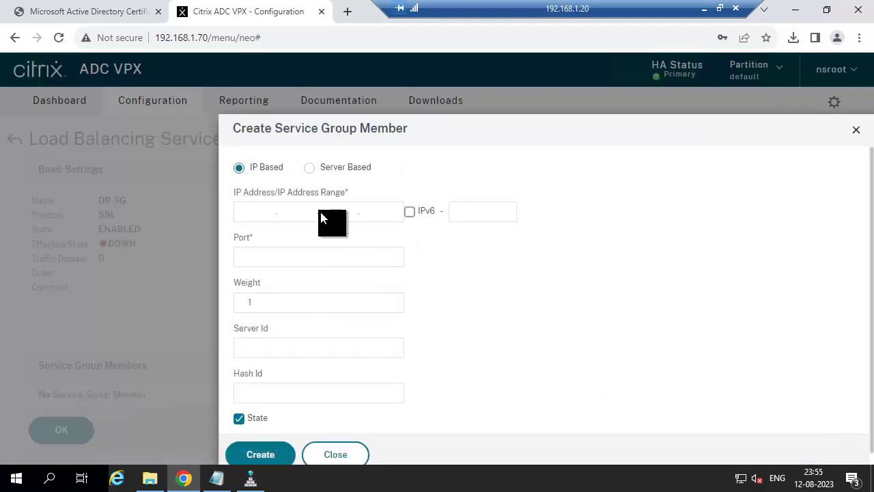
pyautogui.click(309, 167)
pyautogui.click(377, 216)
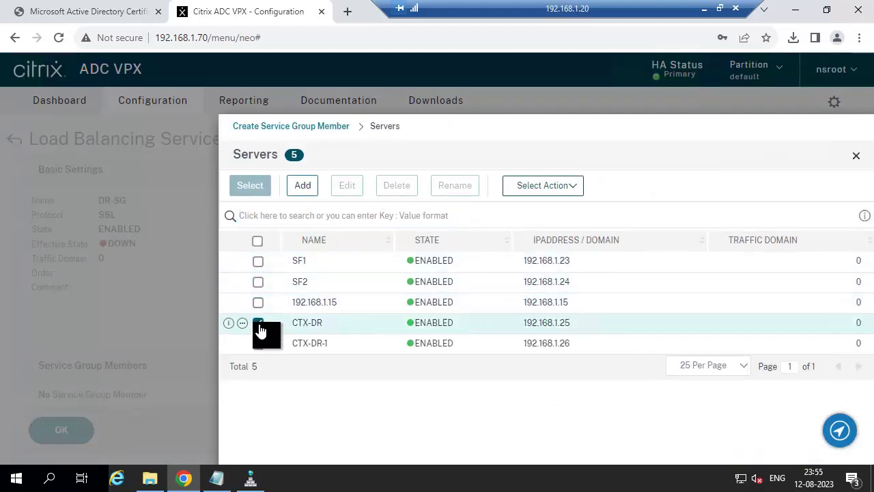
pyautogui.click(259, 323)
pyautogui.click(258, 343)
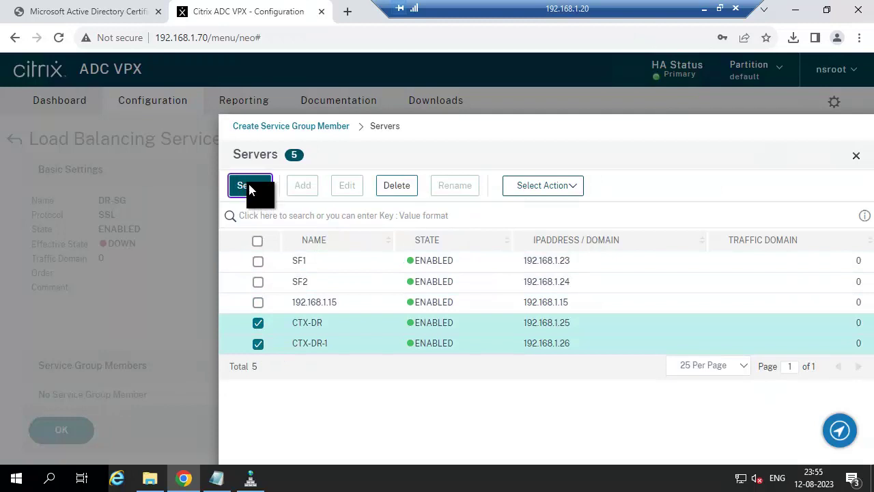
pyautogui.click(250, 185)
pyautogui.click(318, 293)
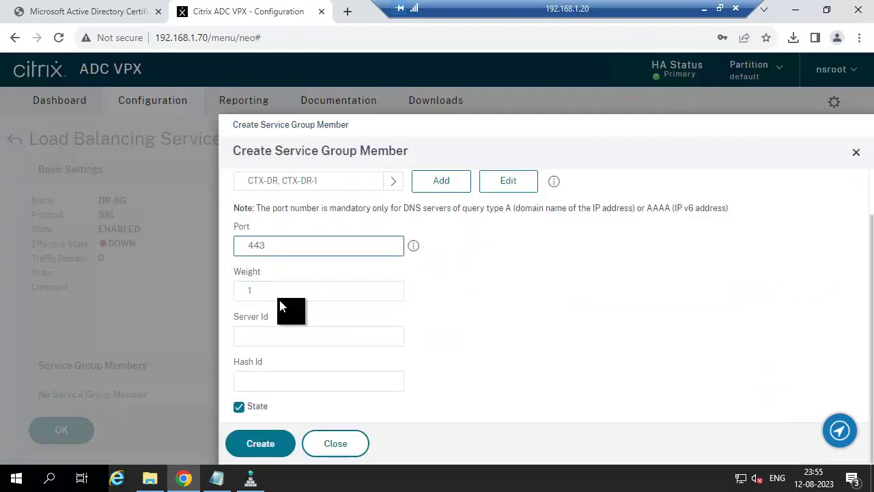
pyautogui.click(261, 441)
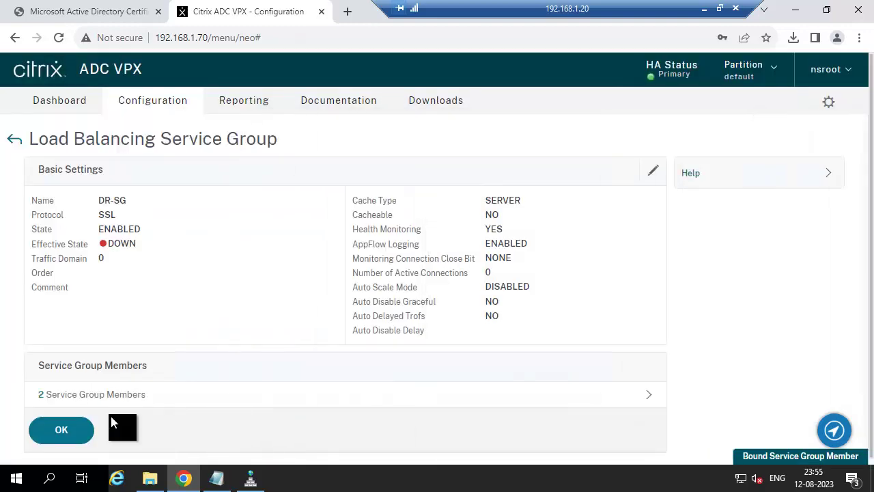
pyautogui.click(58, 428)
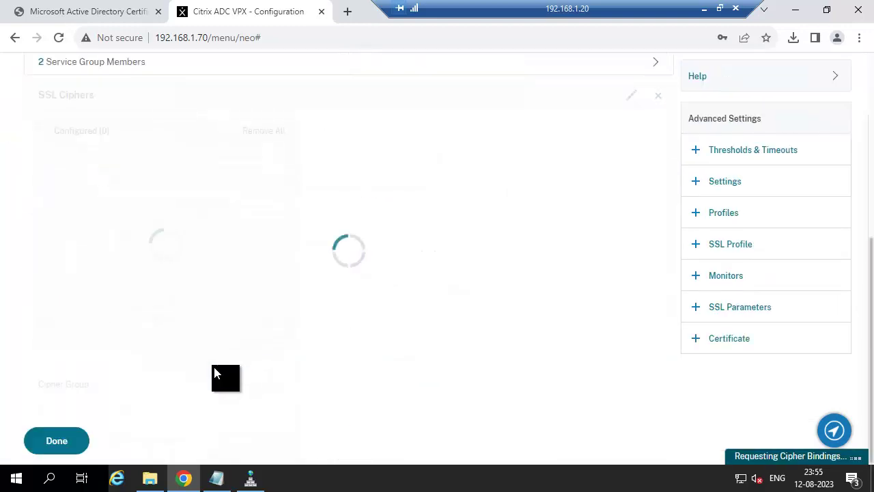
pyautogui.click(76, 443)
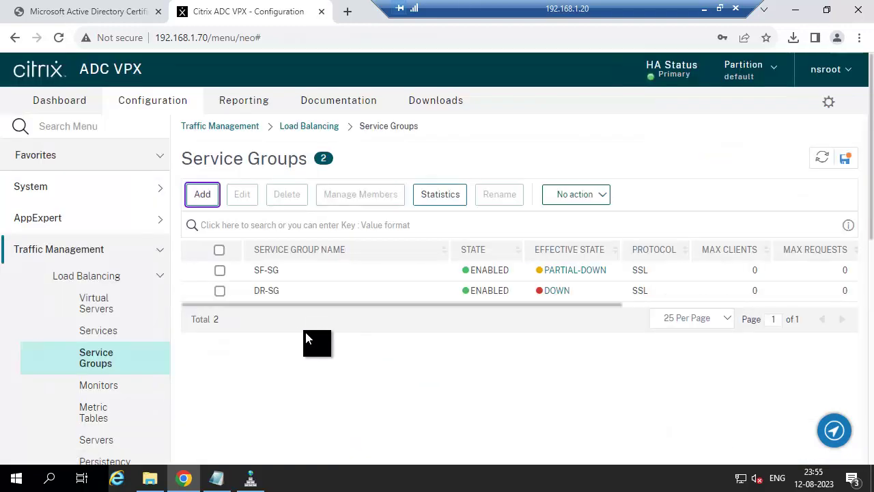
# Create a load balancing virtual server named DR-LB with protocol SSL, IP address 192.168.1.31 and port 443
pyautogui.click(101, 310)
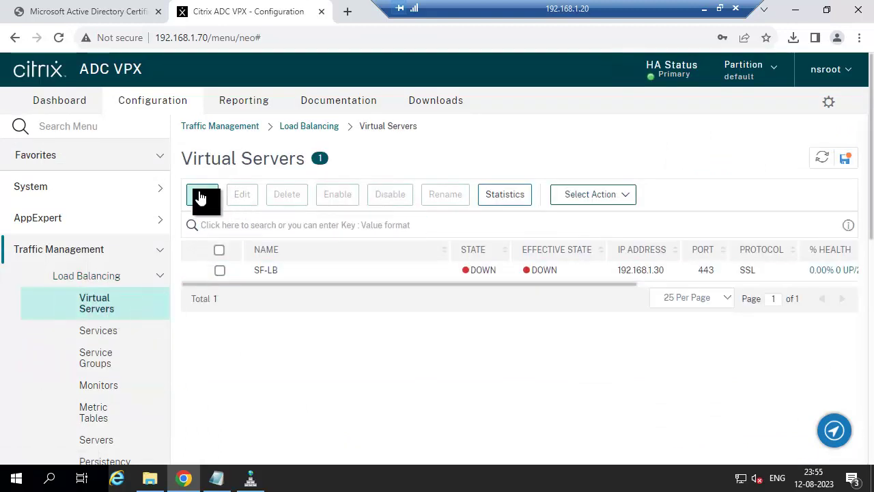
pyautogui.click(199, 197)
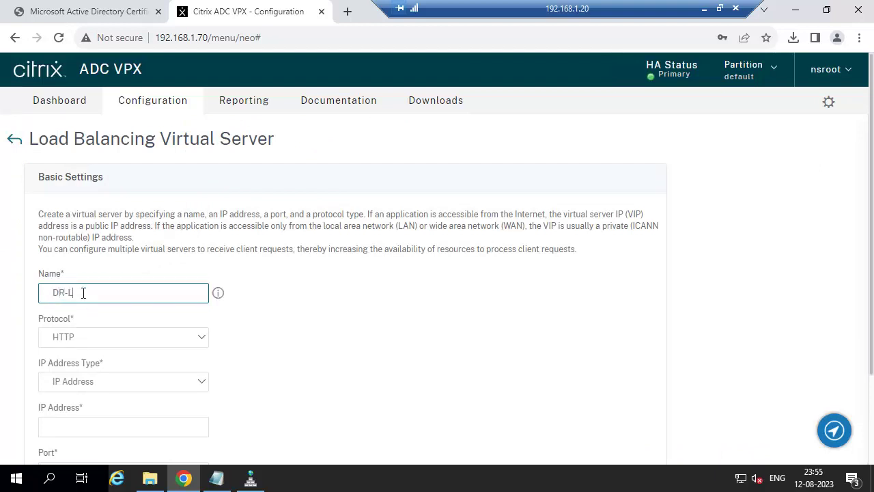
pyautogui.click(86, 335)
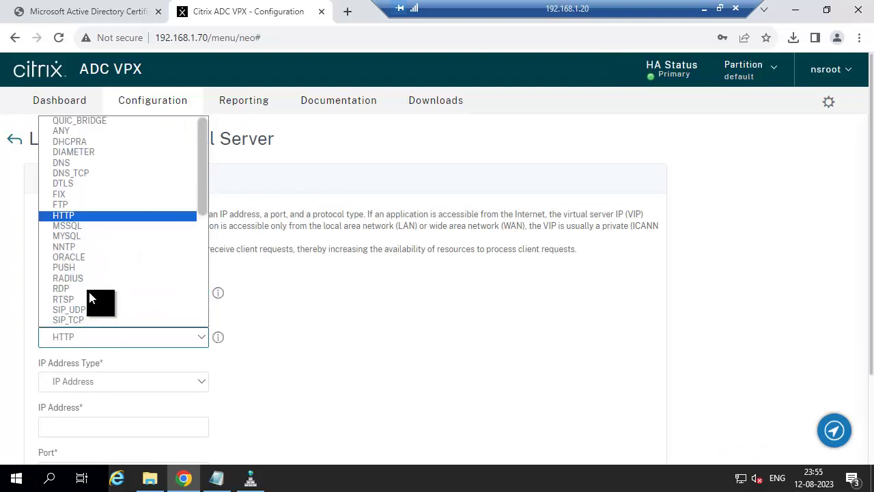
pyautogui.scroll(-4, 91, 244)
pyautogui.scroll(2, 85, 231)
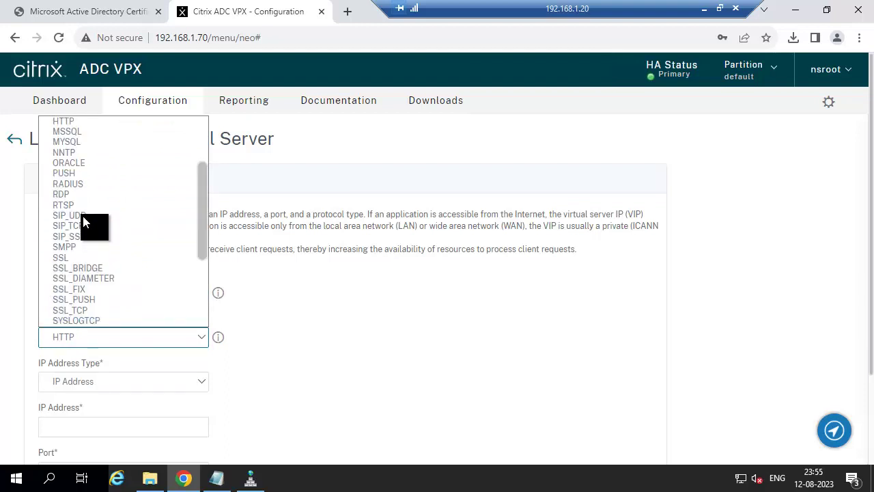
pyautogui.click(65, 257)
pyautogui.scroll(-2, 345, 372)
pyautogui.click(77, 306)
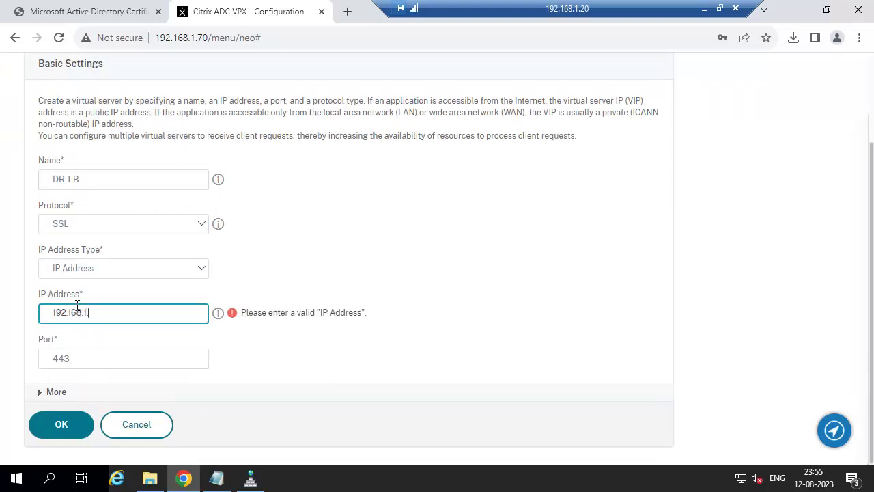
pyautogui.click(58, 422)
# Bind the service group DR-SG to the DR-LB virtual server and continue to its certificate settings
pyautogui.scroll(-2, 185, 331)
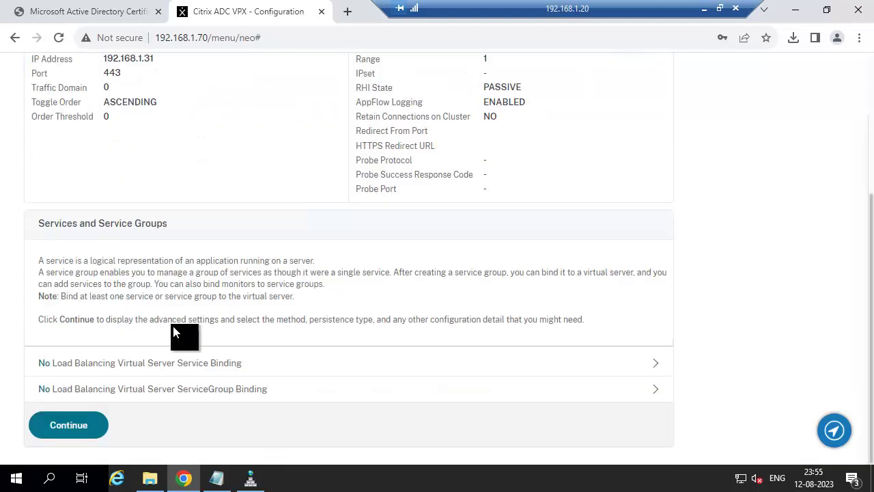
pyautogui.click(197, 388)
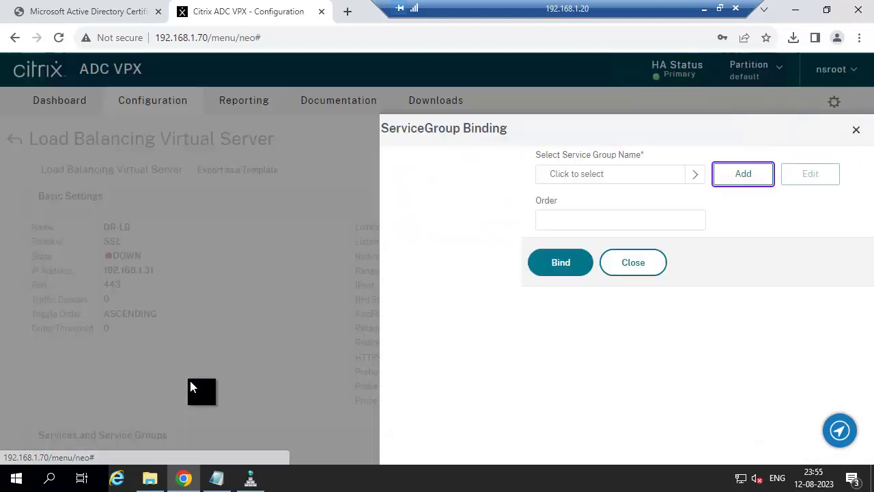
pyautogui.click(393, 176)
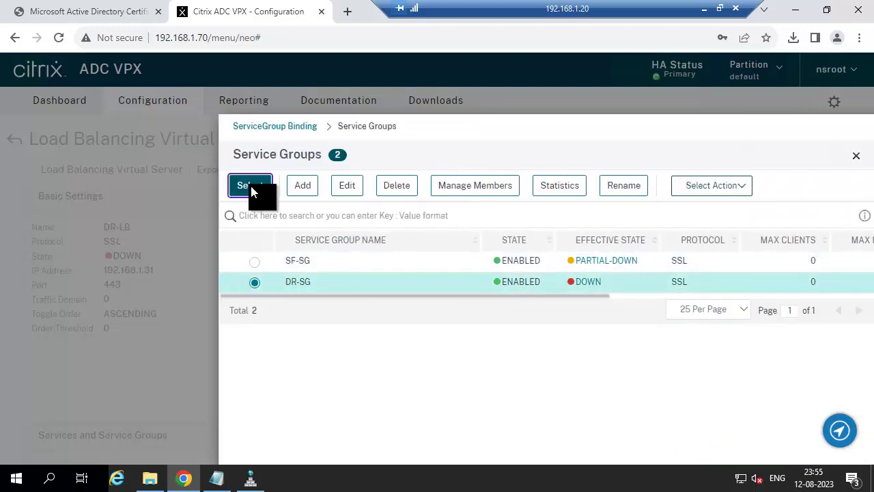
pyautogui.click(250, 185)
pyautogui.click(257, 285)
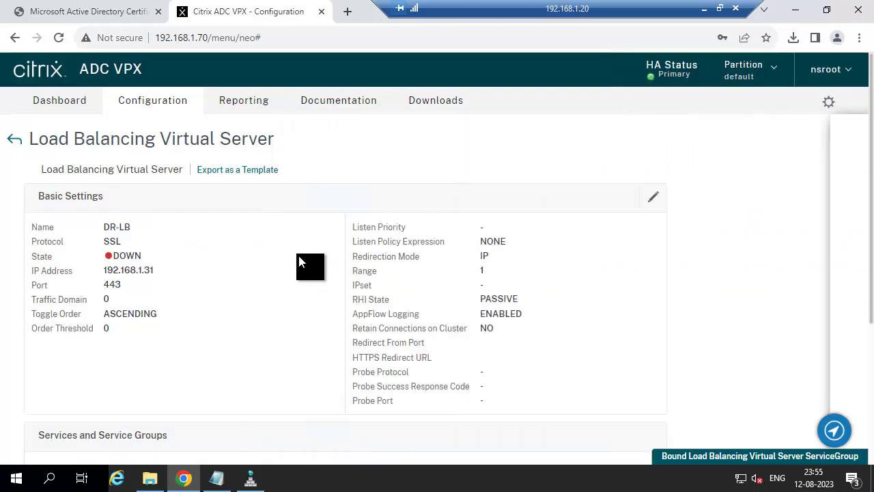
pyautogui.click(73, 425)
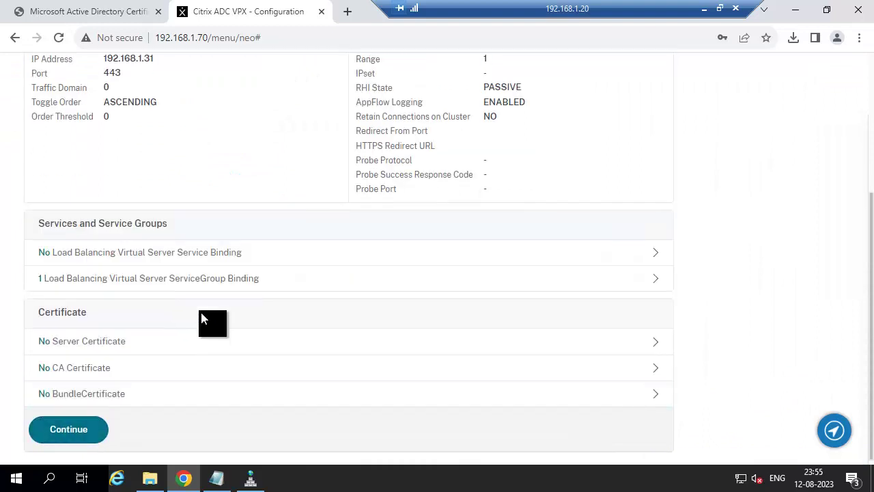
# Install a server certificate from the local file director_citrixgsr_com.pfx, entering the certificate password and the key pair name DR-LB
pyautogui.click(106, 348)
pyautogui.click(391, 175)
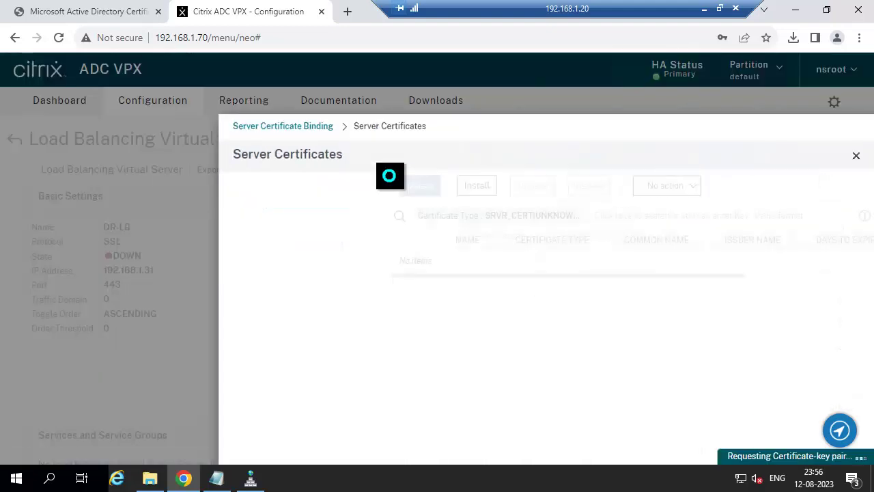
pyautogui.click(298, 189)
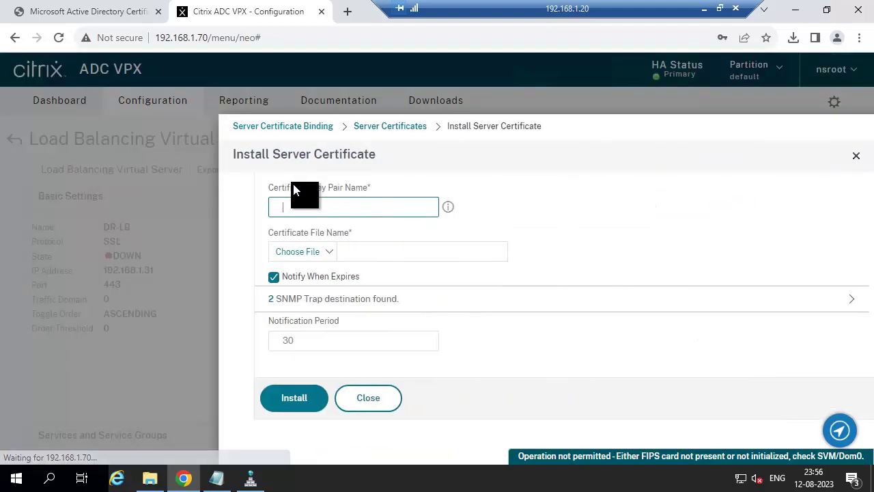
pyautogui.click(297, 252)
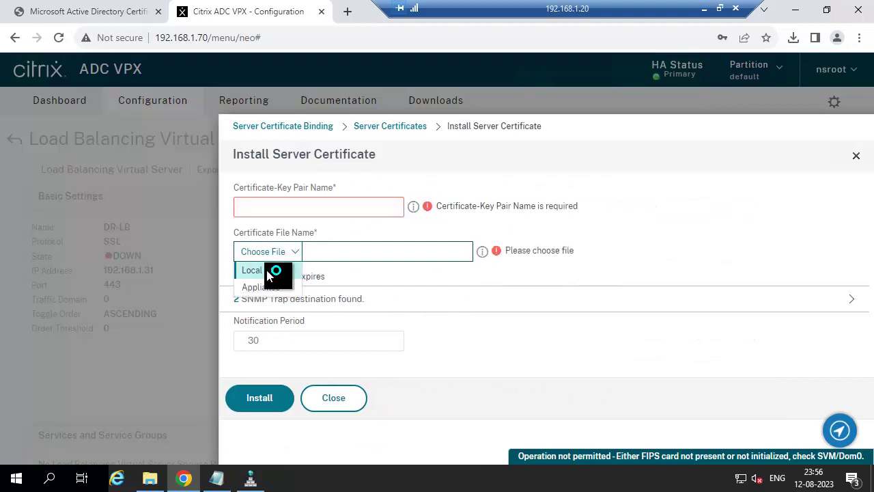
pyautogui.click(266, 275)
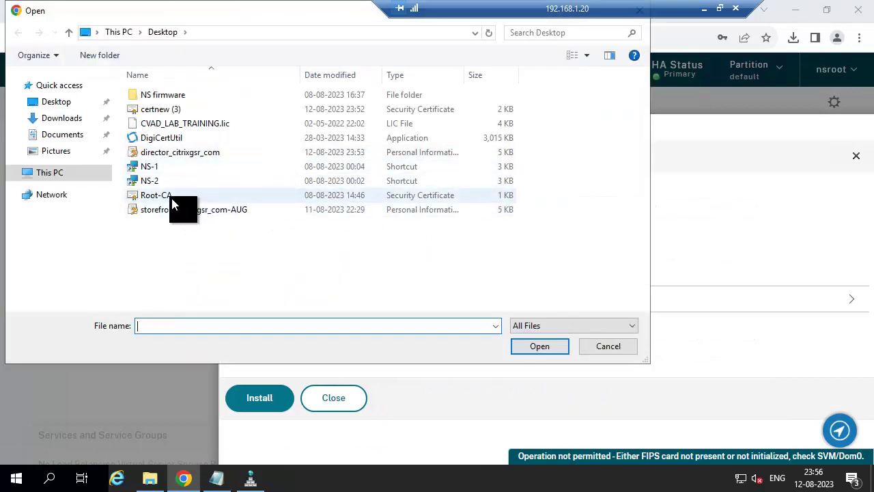
pyautogui.click(176, 152)
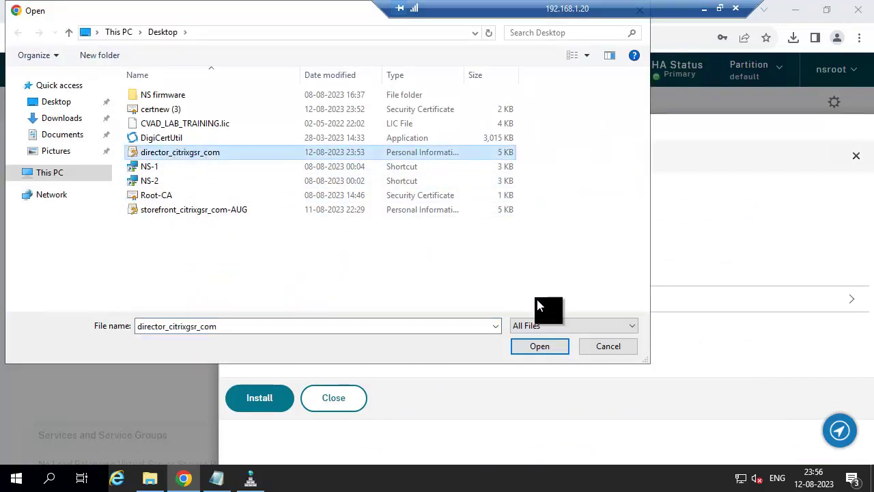
pyautogui.click(538, 346)
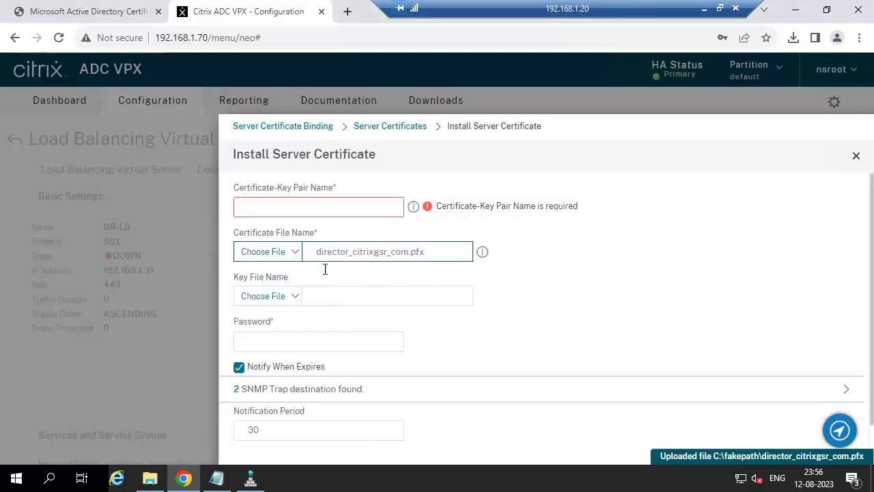
pyautogui.click(284, 339)
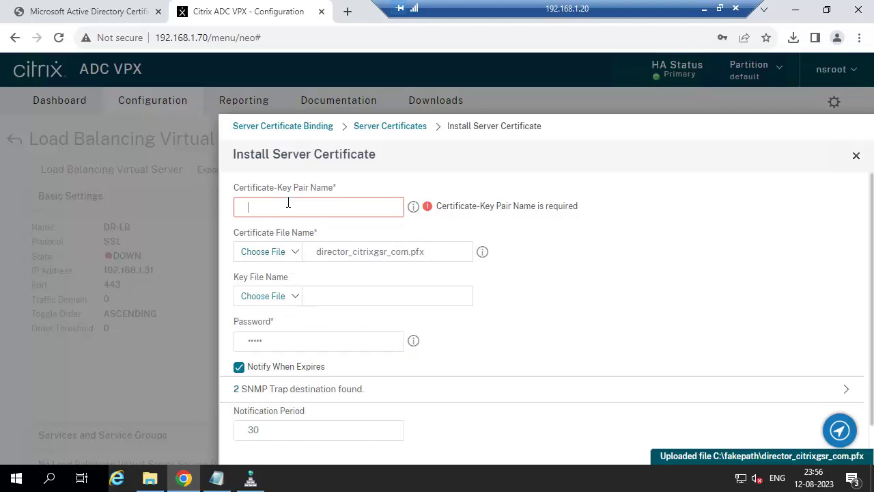
pyautogui.write('DR-LB')
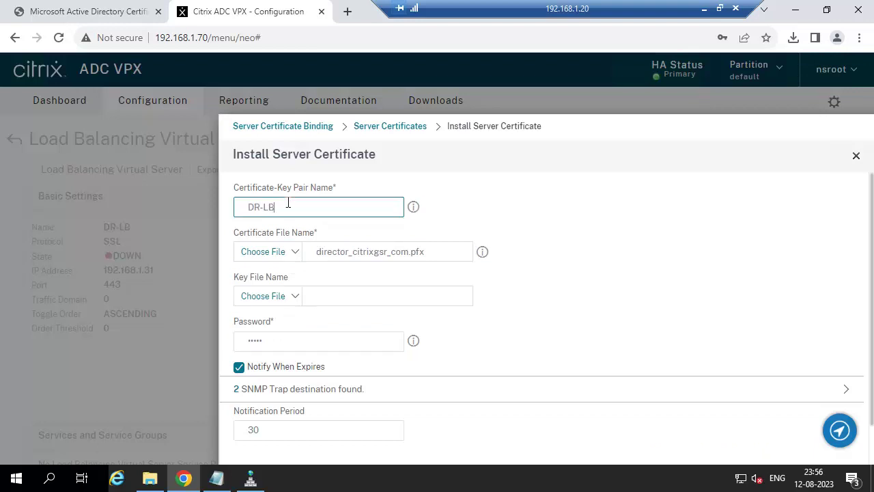
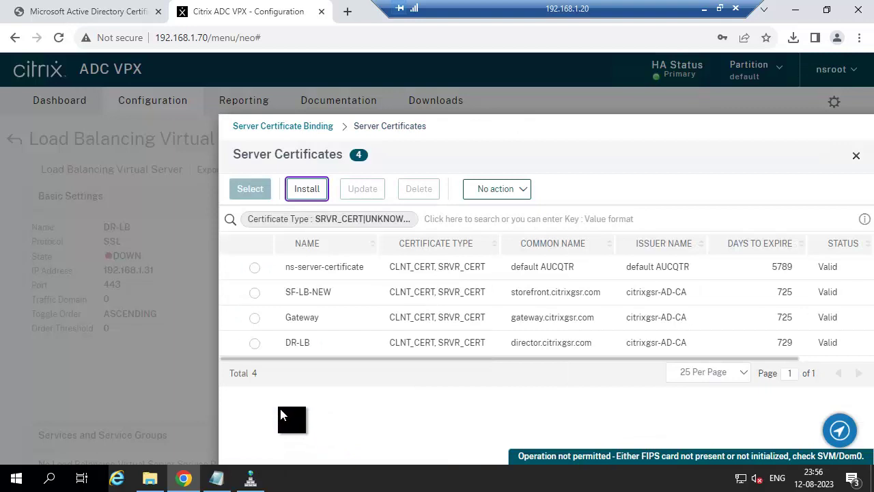
# Bind the DR-LB server certificate to the virtual server
pyautogui.click(256, 345)
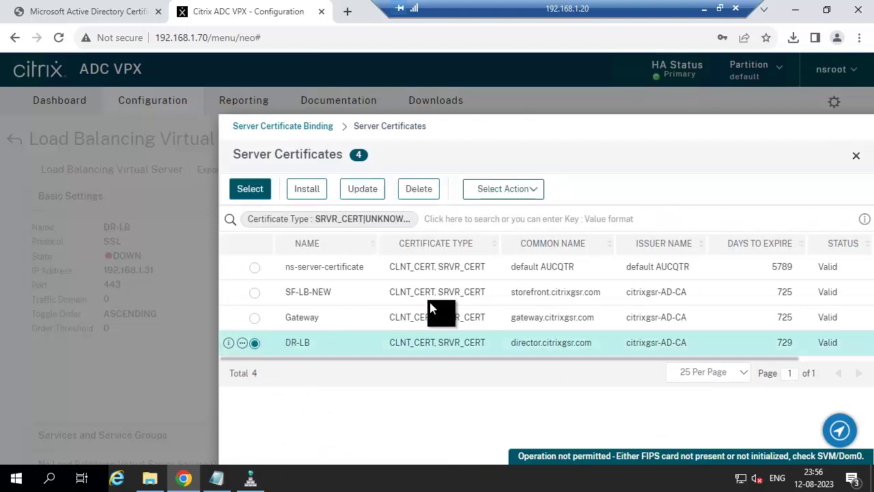
pyautogui.click(250, 189)
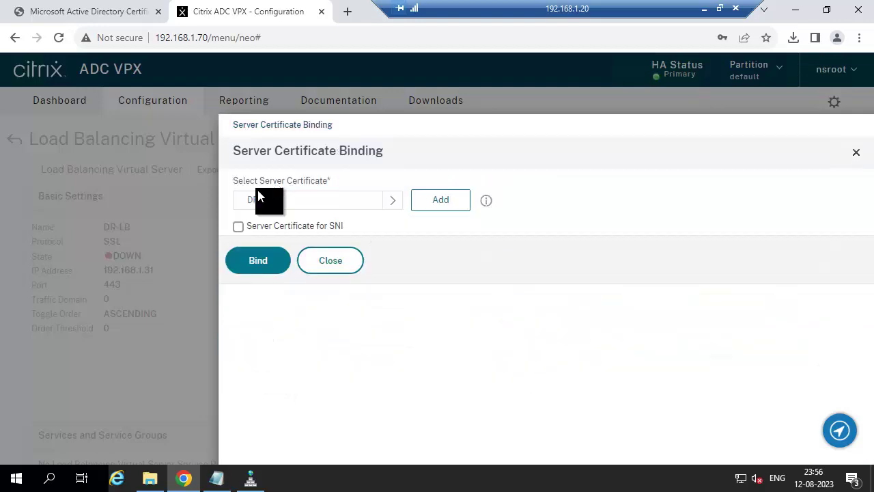
pyautogui.click(258, 261)
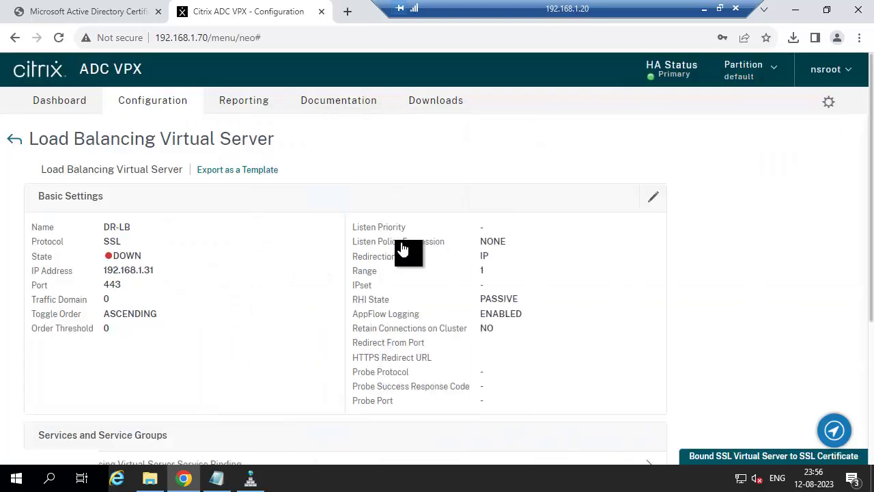
pyautogui.scroll(-3, 409, 250)
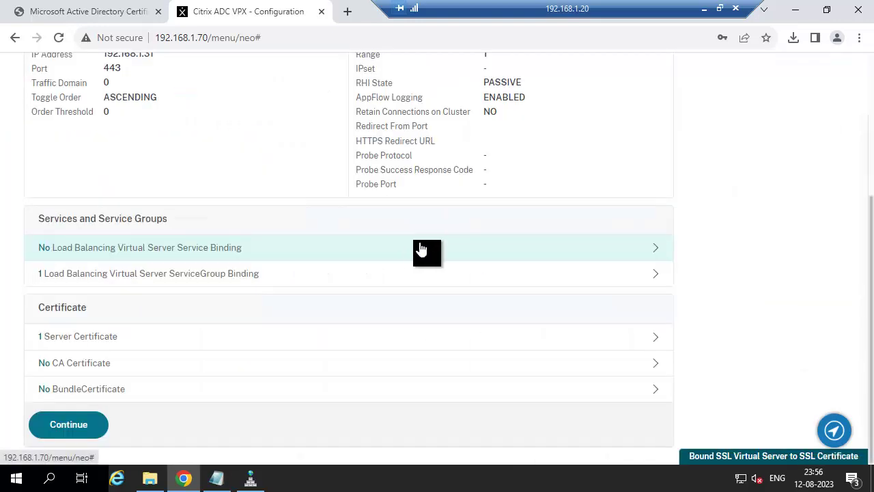
# Bind the Root-CA certificate as CA certificate to the DR-LB virtual server and continue past the certificate settings
pyautogui.click(106, 369)
pyautogui.click(401, 179)
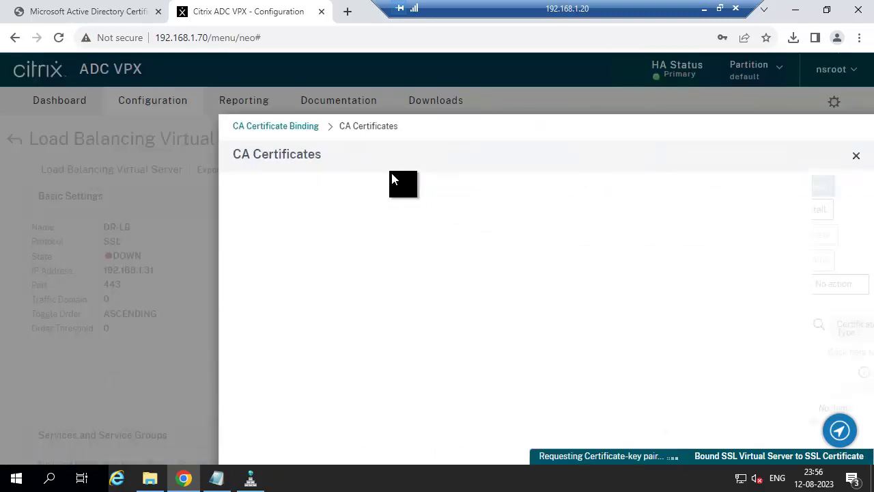
pyautogui.click(254, 262)
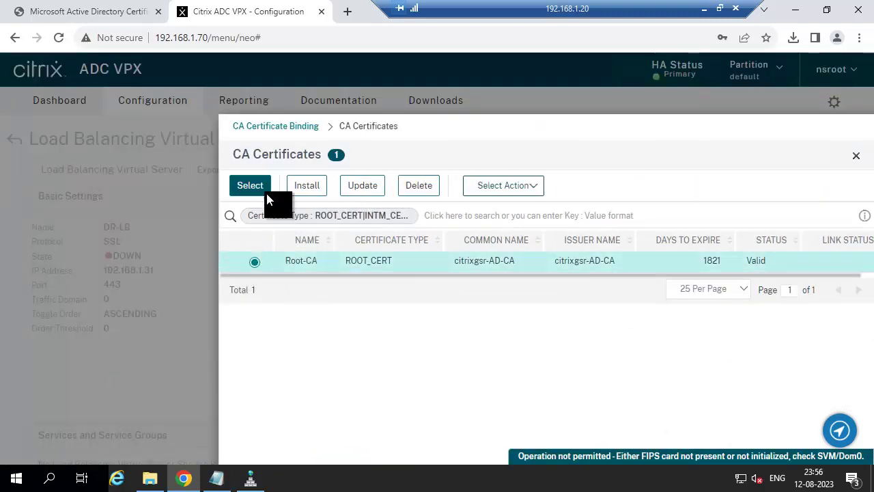
pyautogui.click(266, 190)
pyautogui.click(267, 295)
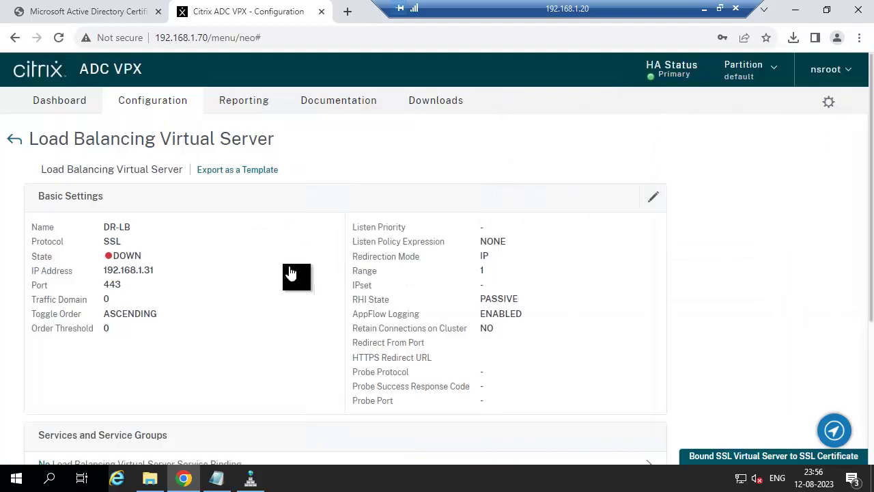
pyautogui.scroll(-3, 196, 335)
pyautogui.click(74, 430)
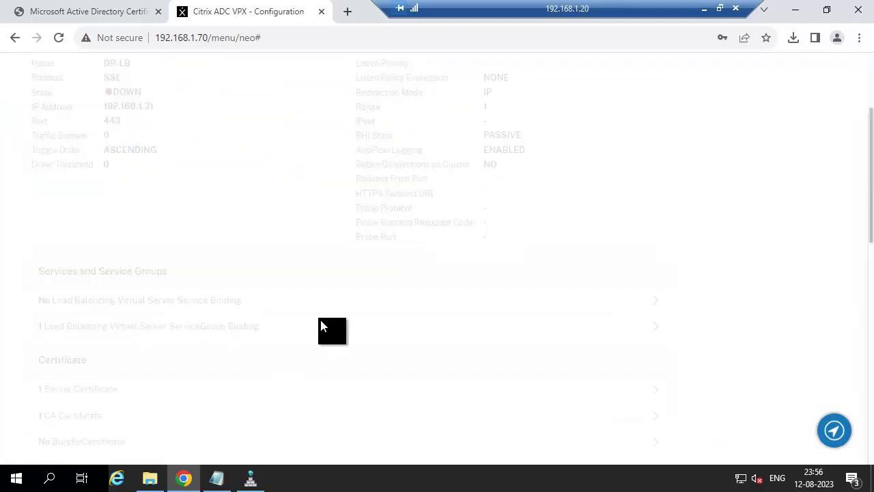
# Add SOURCEIP persistence to the DR-LB virtual server and finish its configuration
pyautogui.scroll(-1, 557, 314)
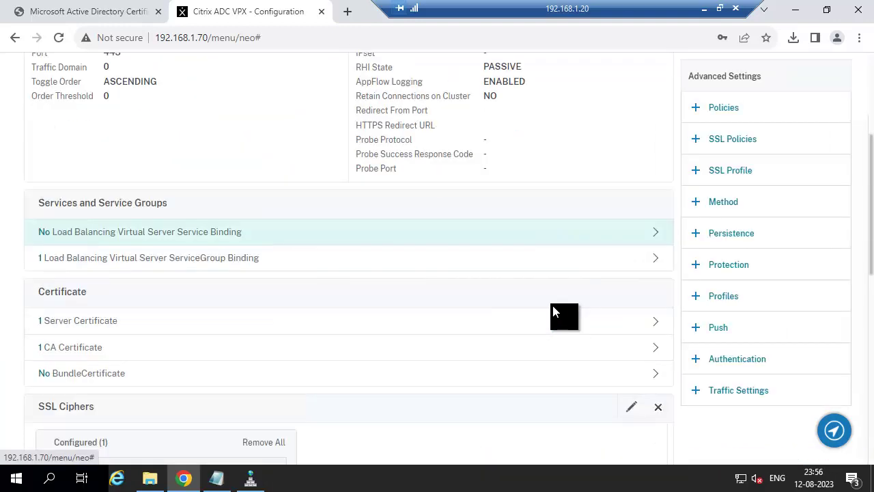
pyautogui.click(713, 234)
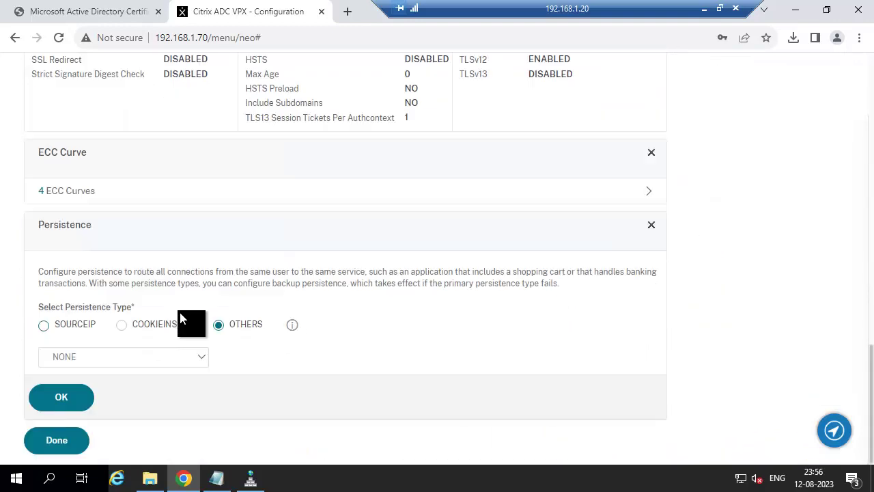
pyautogui.click(54, 328)
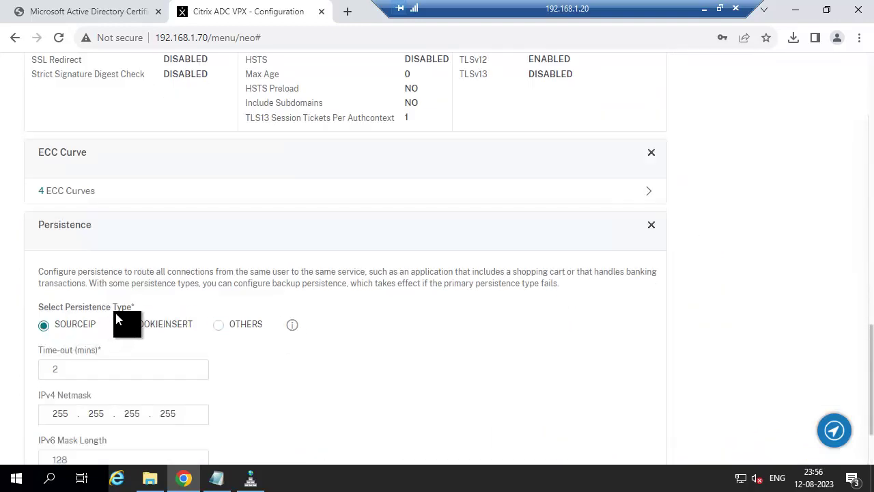
pyautogui.scroll(-3, 120, 318)
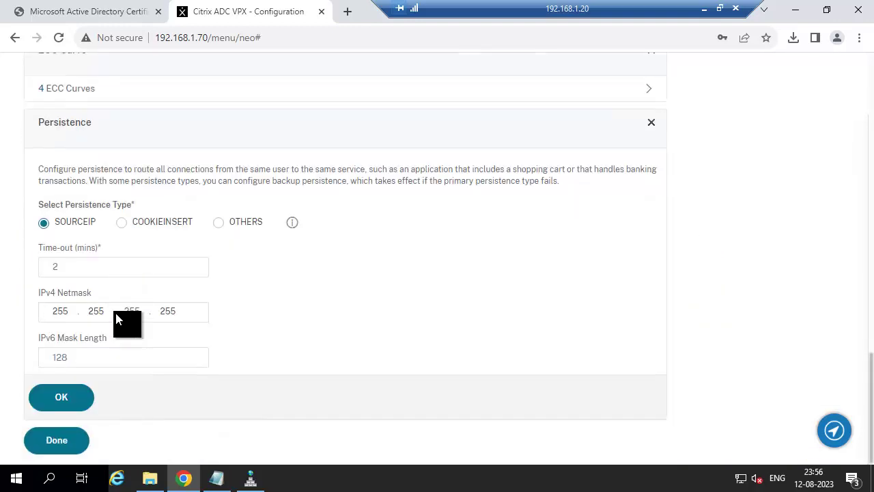
pyautogui.click(66, 399)
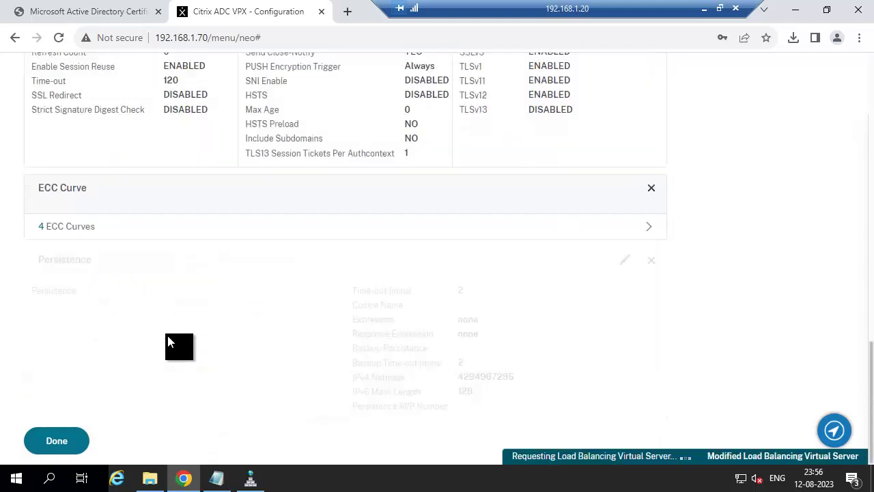
pyautogui.click(54, 441)
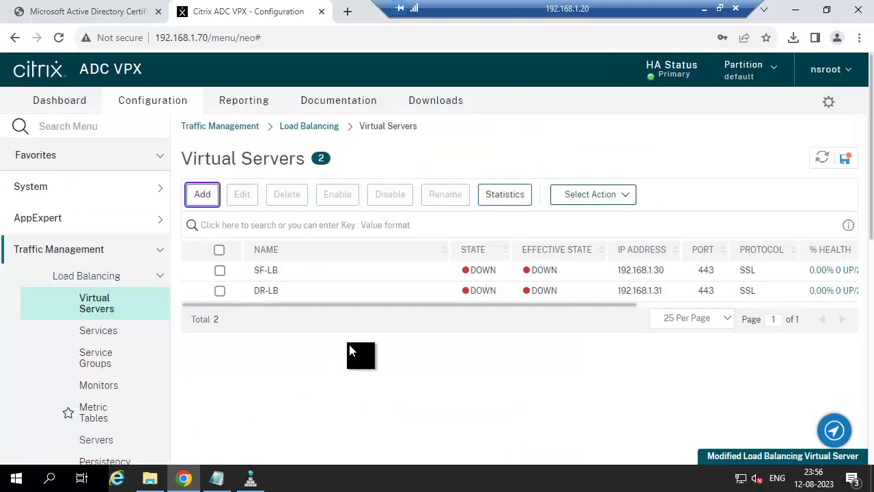
# Reopen the DR-LB virtual server, review its bindings, advanced settings and persistence, and return to the virtual server list
pyautogui.rightClick(238, 292)
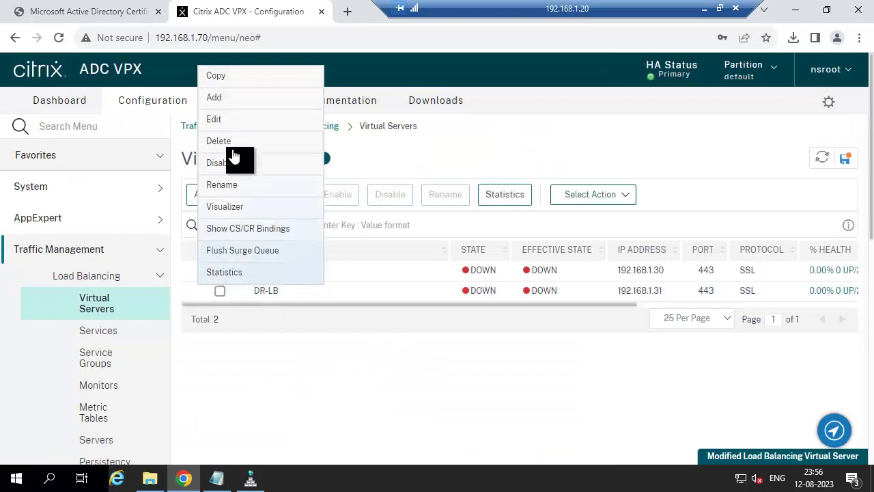
pyautogui.click(230, 119)
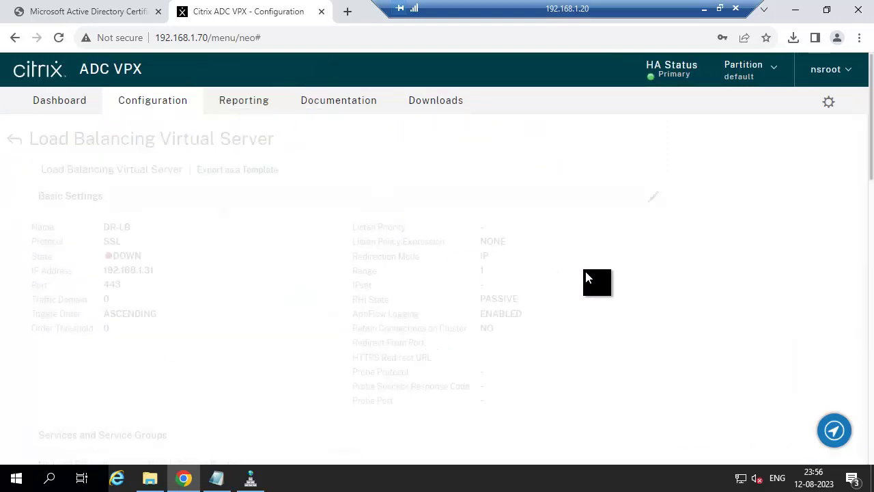
pyautogui.scroll(-2, 646, 289)
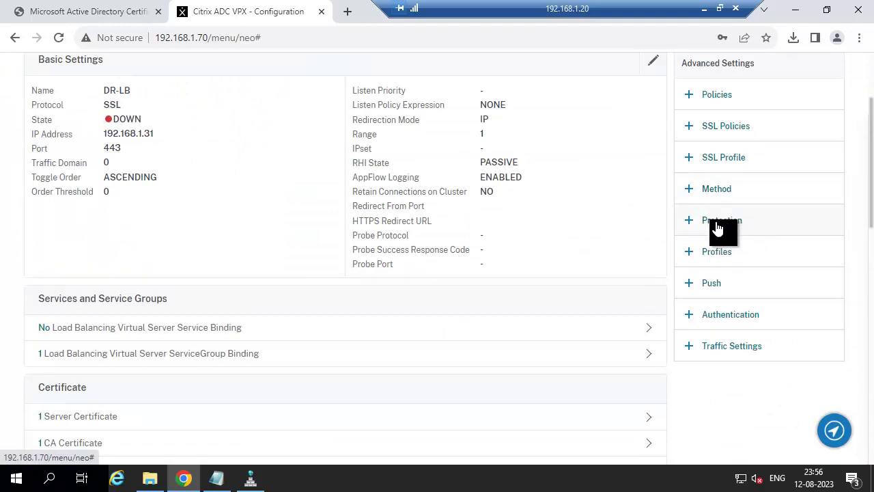
pyautogui.scroll(1, 718, 293)
pyautogui.scroll(-1, 717, 293)
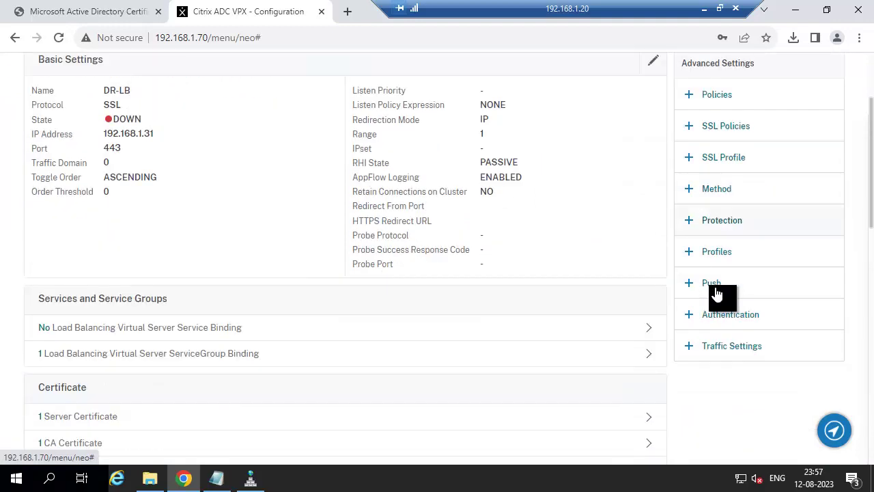
pyautogui.scroll(-12, 717, 293)
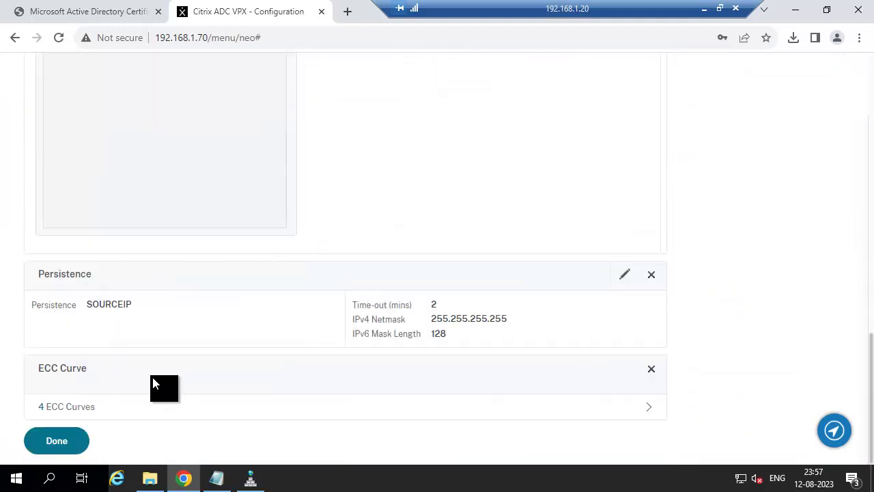
pyautogui.click(62, 441)
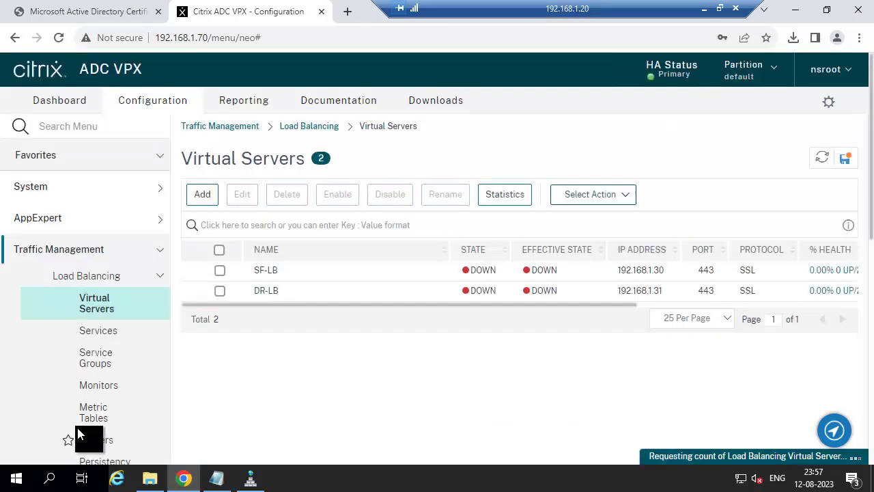
# Edit the DR-SG service group to bind the tcp monitor to it, and finish the service group configuration
pyautogui.click(91, 349)
pyautogui.click(222, 292)
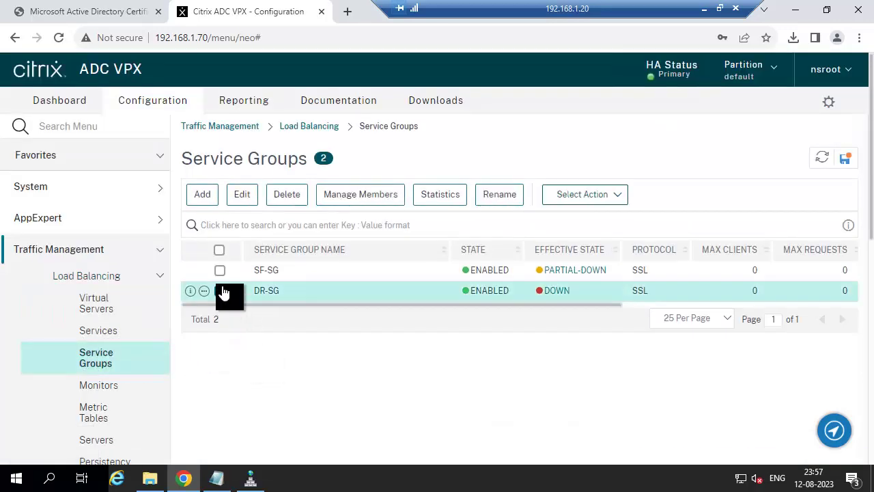
pyautogui.click(243, 197)
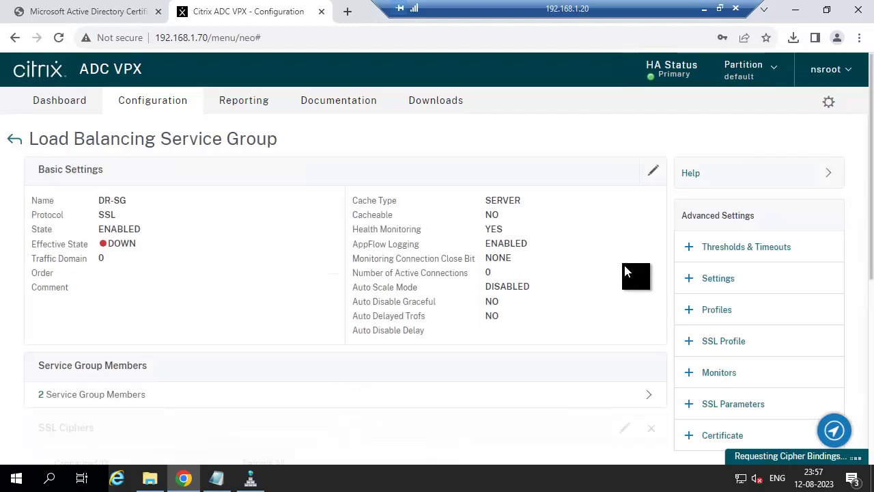
pyautogui.scroll(-1, 624, 276)
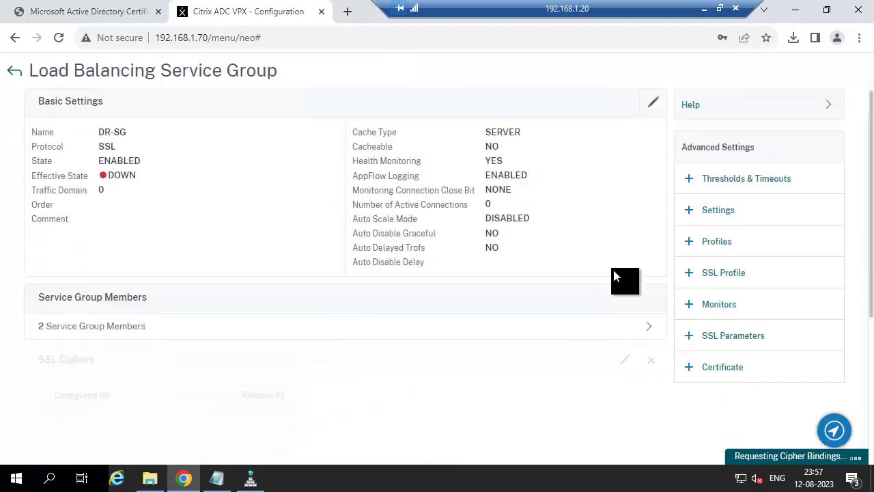
pyautogui.click(724, 305)
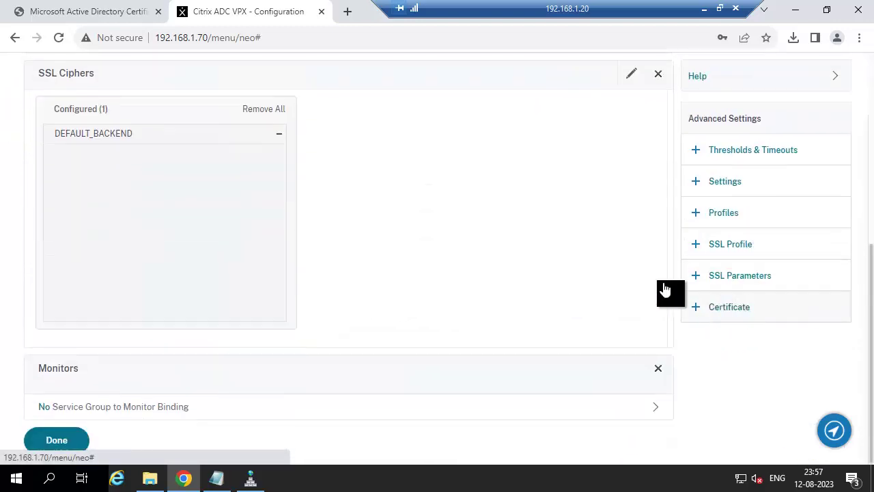
pyautogui.click(140, 410)
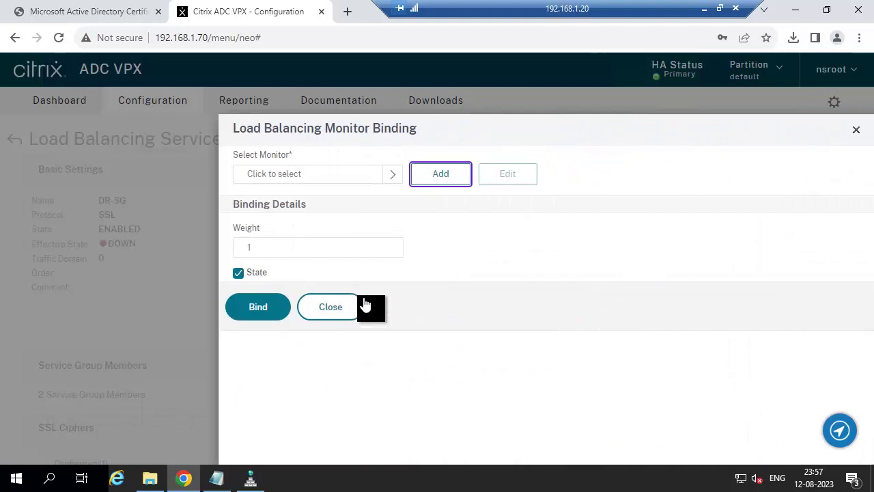
pyautogui.click(385, 177)
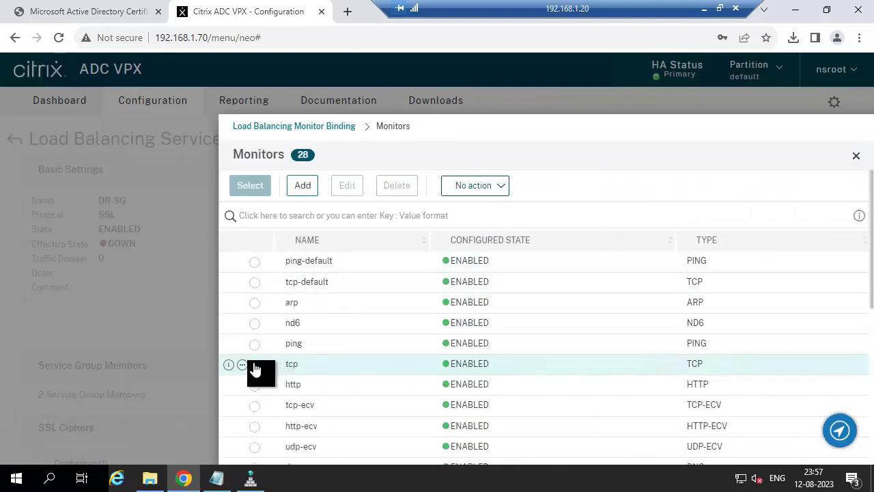
pyautogui.click(254, 366)
pyautogui.click(250, 186)
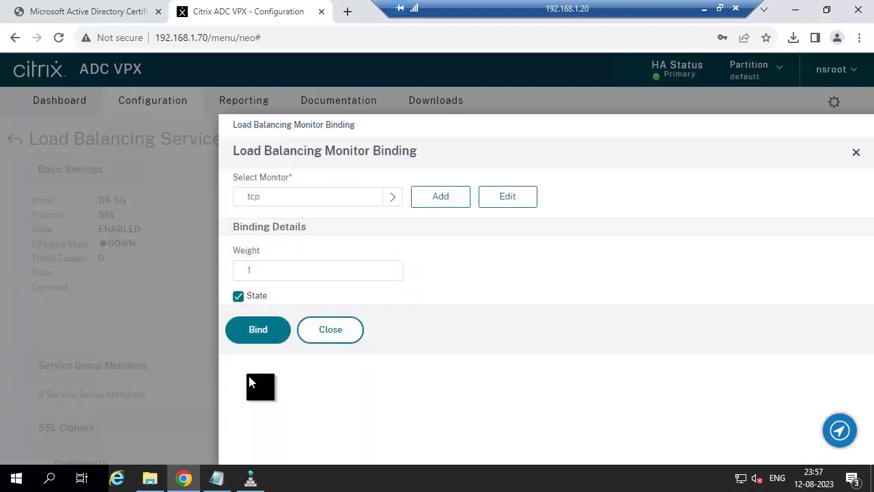
pyautogui.click(259, 327)
pyautogui.scroll(-5, 328, 351)
pyautogui.click(56, 440)
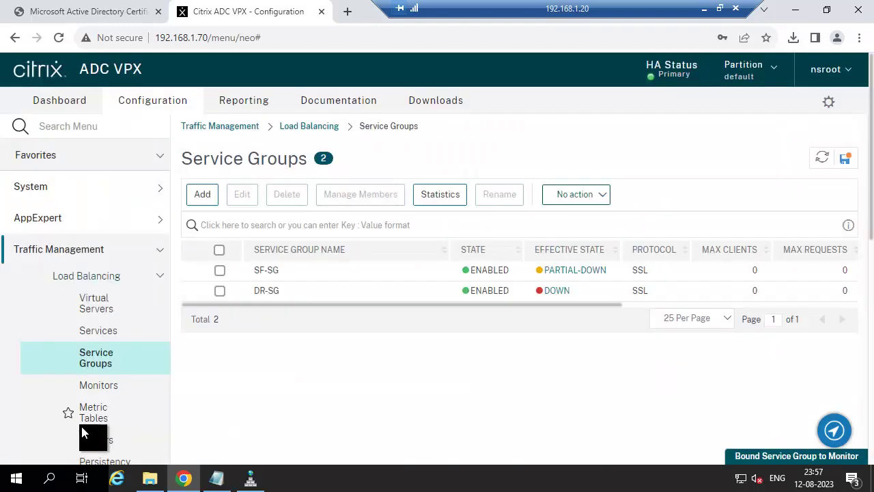
# Edit the DR-LB virtual server to set its load balancing method to ROUNDROBIN and finish the configuration
pyautogui.click(107, 309)
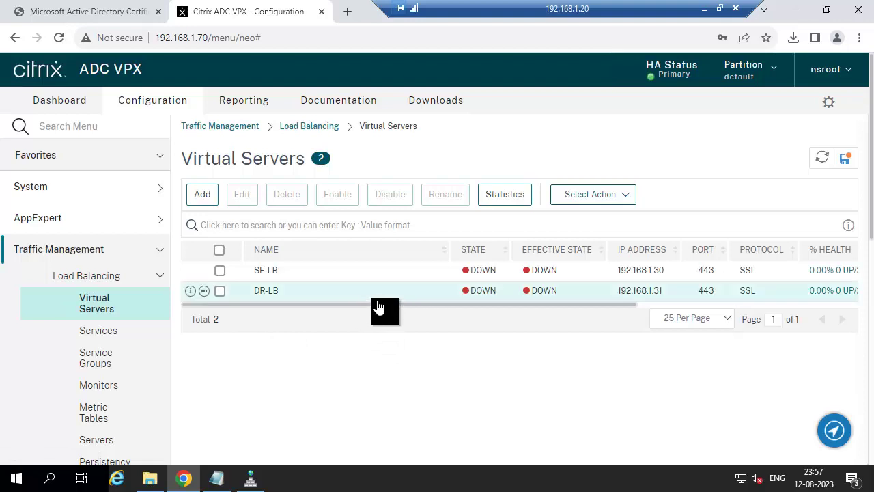
pyautogui.moveTo(505, 306); pyautogui.dragTo(280, 291)
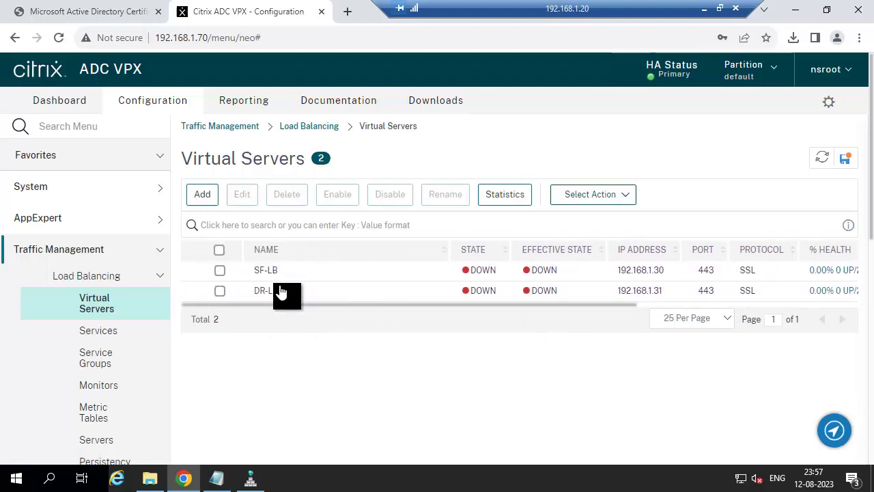
pyautogui.click(219, 292)
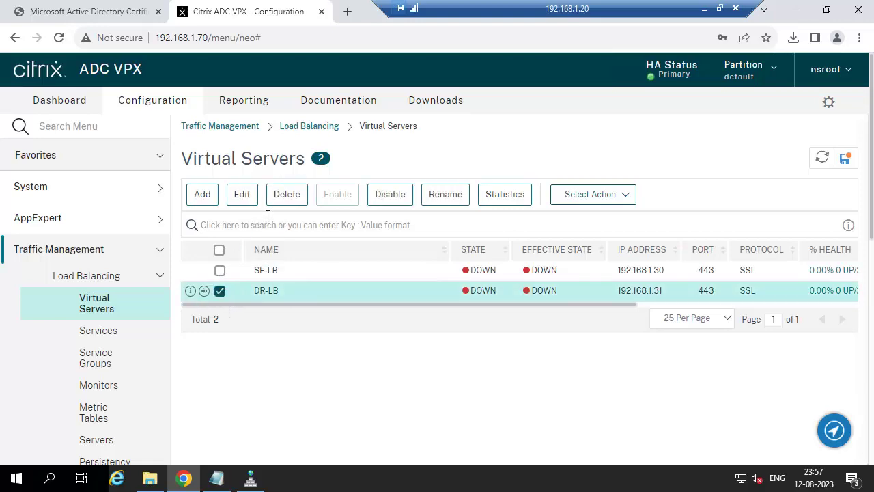
pyautogui.click(243, 198)
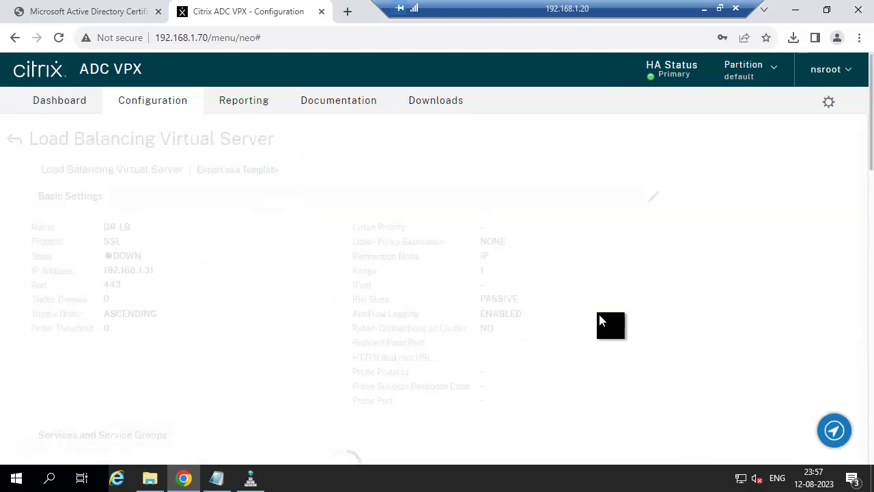
pyautogui.scroll(-1, 646, 346)
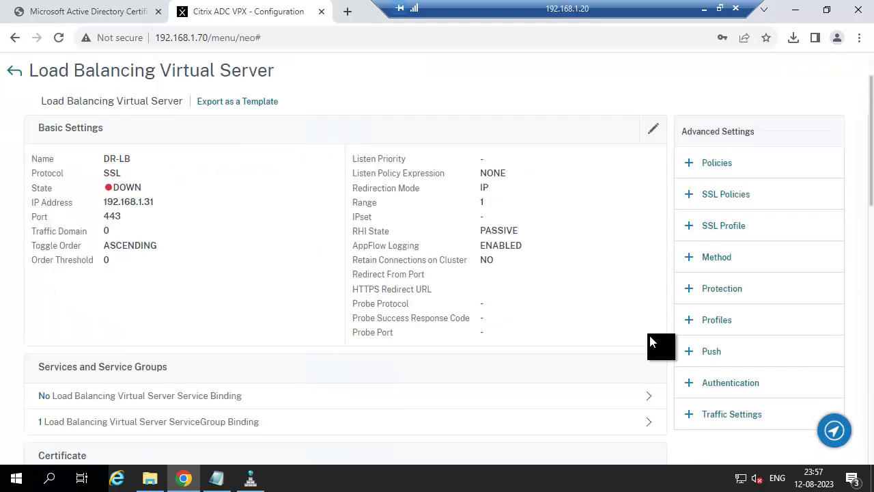
pyautogui.click(733, 262)
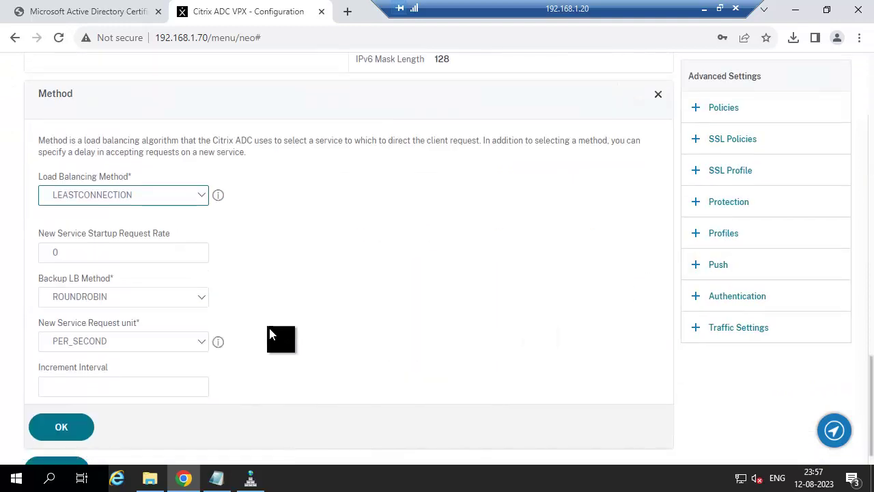
pyautogui.click(155, 196)
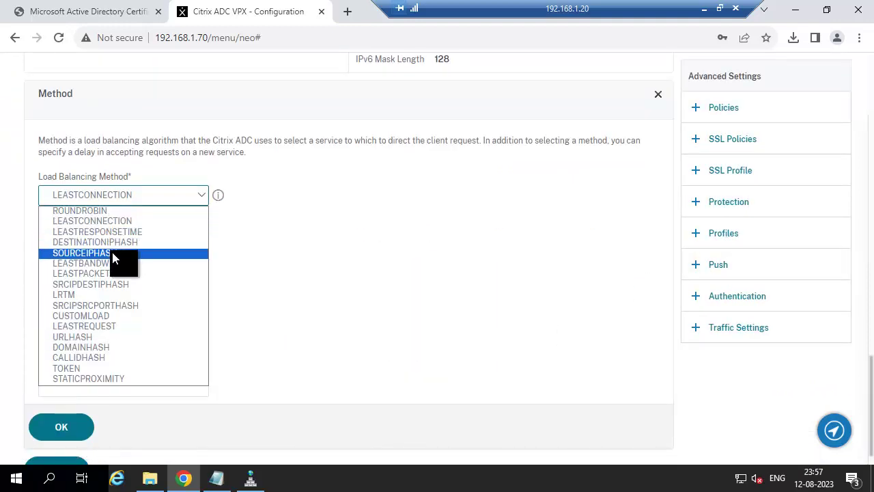
pyautogui.click(94, 213)
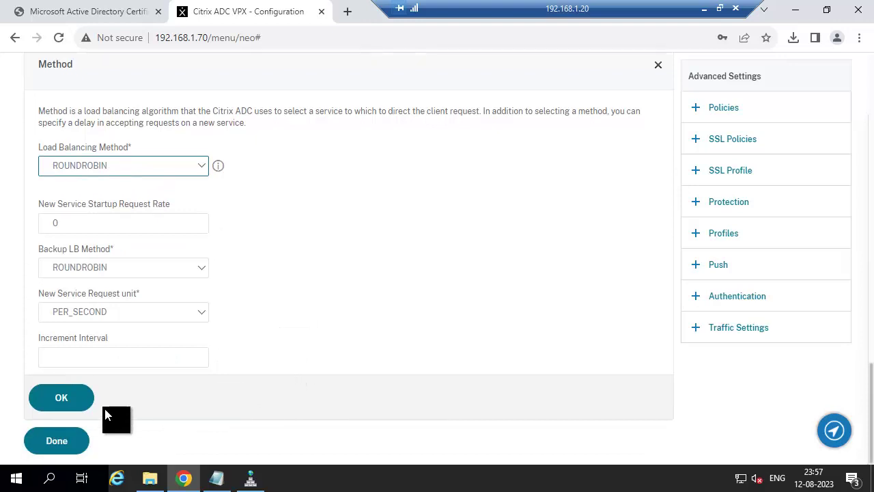
pyautogui.click(55, 393)
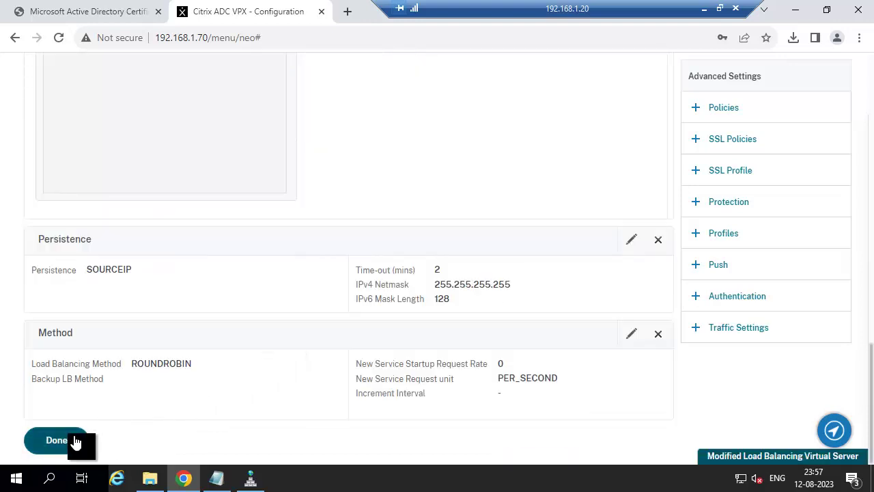
pyautogui.click(57, 441)
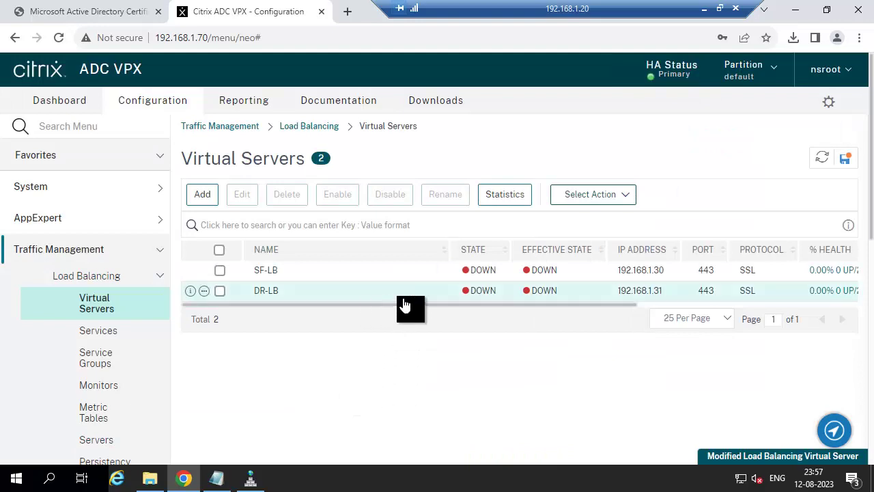
# Reopen the DR-LB virtual server to review its load balancing method, and return to the virtual server list
pyautogui.doubleClick(508, 301)
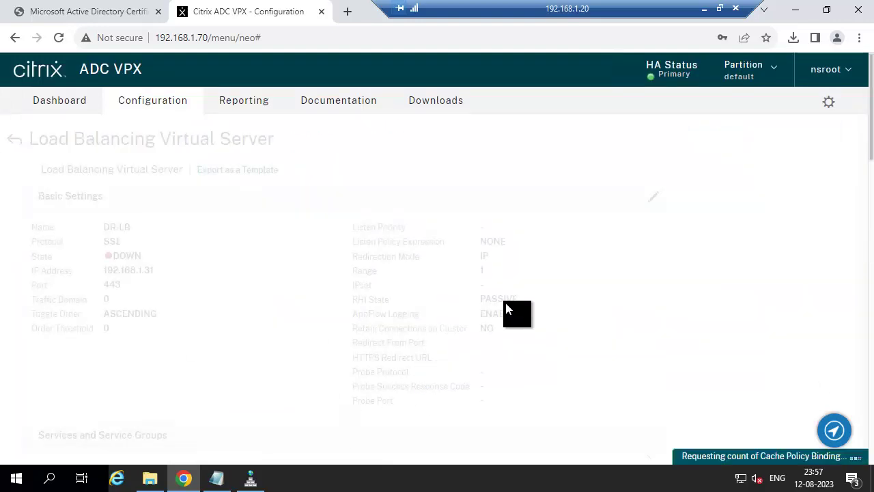
pyautogui.scroll(-15, 131, 384)
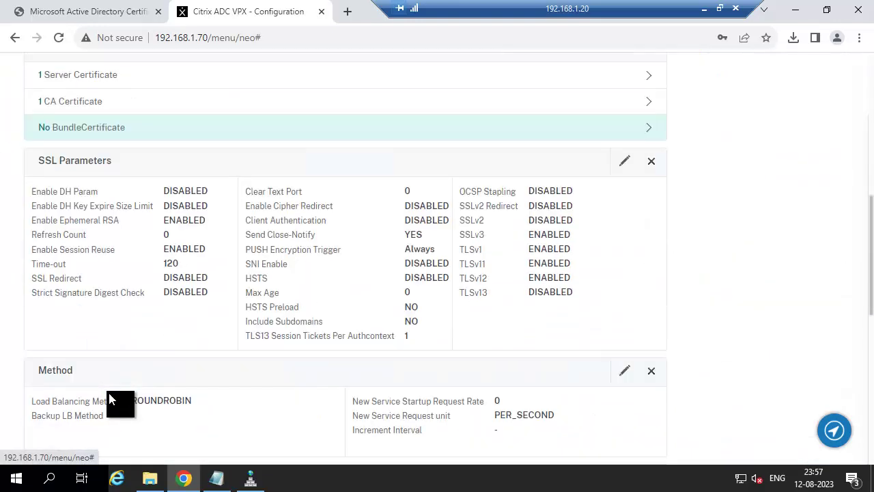
pyautogui.click(59, 441)
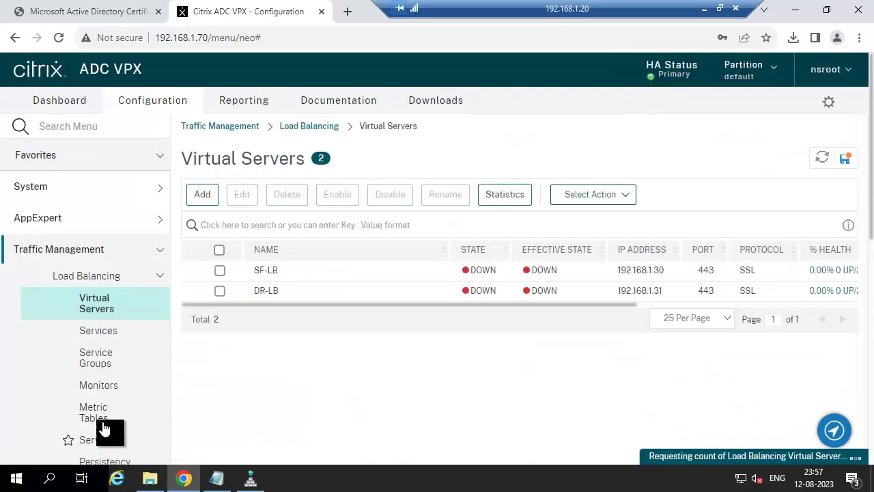
pyautogui.moveTo(405, 309); pyautogui.dragTo(294, 301)
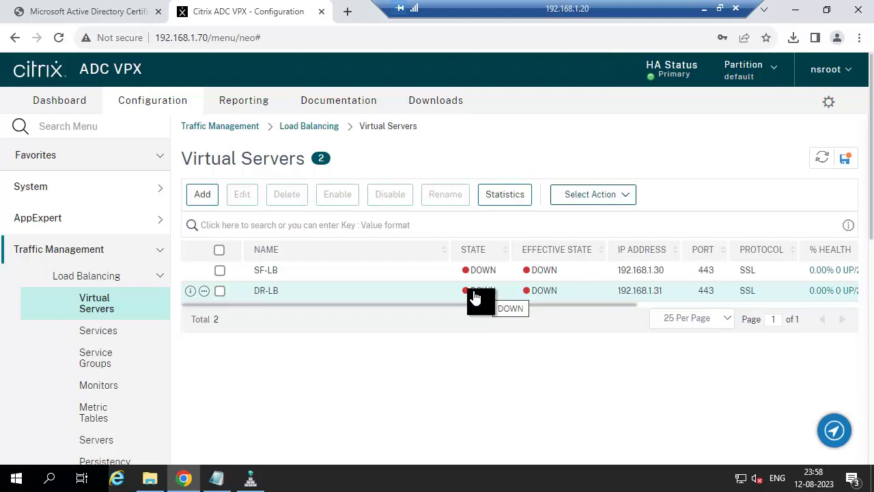
# Copy the director_citrixgsr_com certificate file from the desktop of the 192.168.1.20 remote session
pyautogui.click(704, 10)
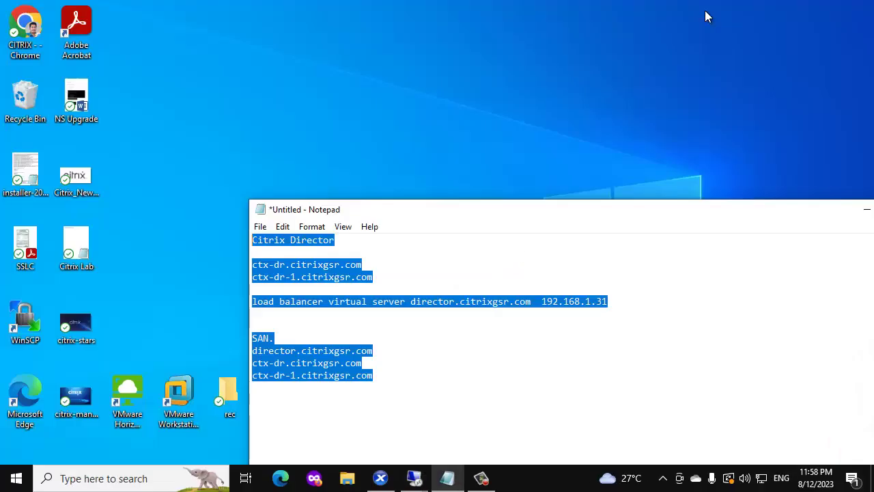
pyautogui.moveTo(414, 478)
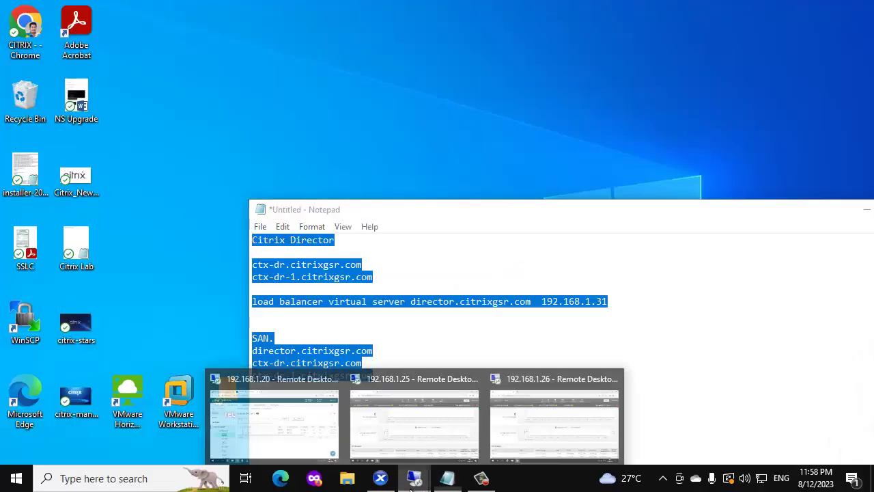
pyautogui.click(256, 425)
pyautogui.click(795, 10)
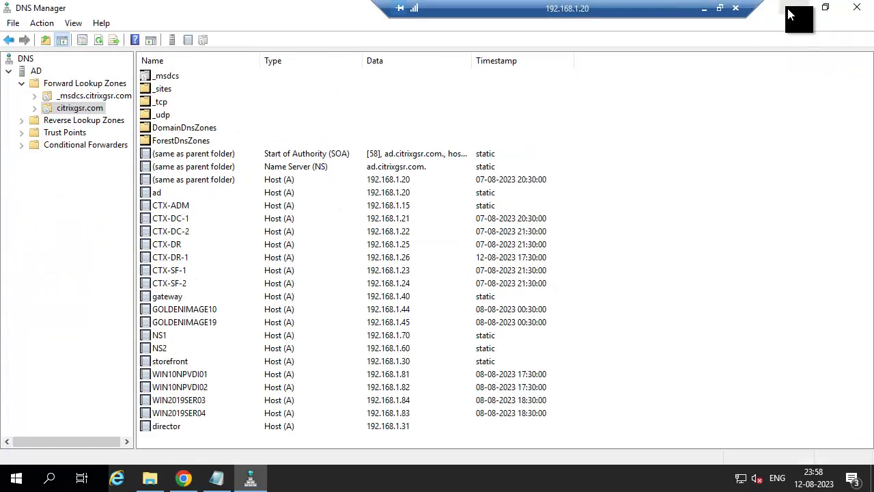
pyautogui.click(704, 9)
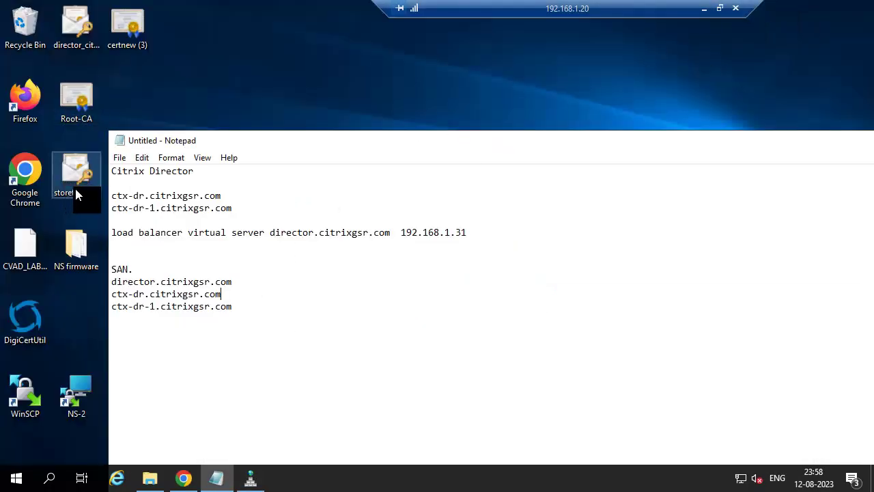
pyautogui.click(78, 28)
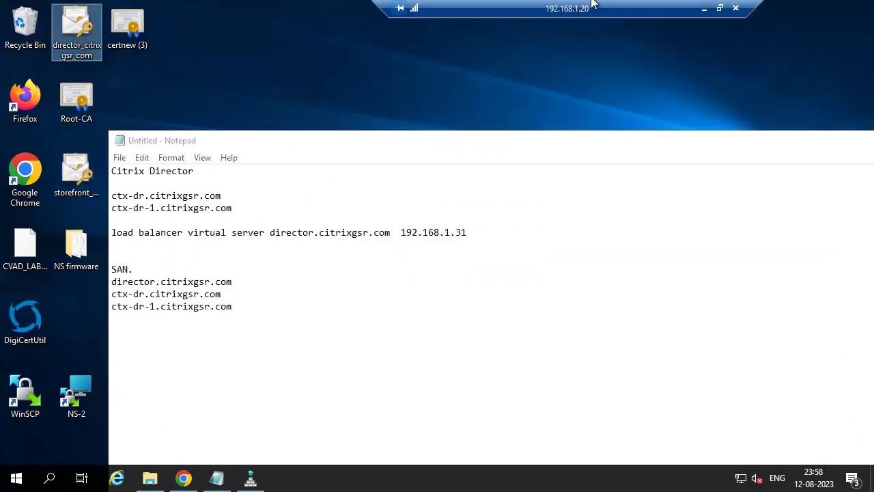
# Switch to the 192.168.1.25 remote session and paste the director_citrixgsr_com certificate file onto its desktop
pyautogui.click(704, 8)
pyautogui.moveTo(414, 478)
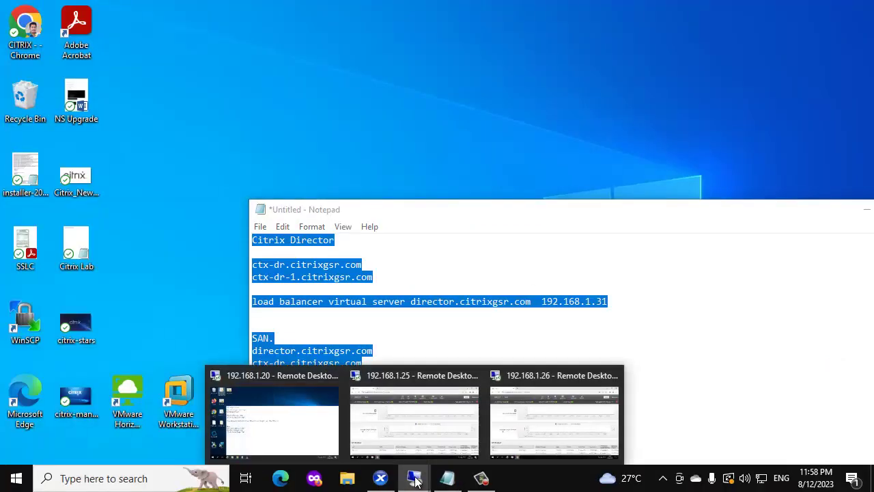
pyautogui.click(406, 415)
pyautogui.click(801, 10)
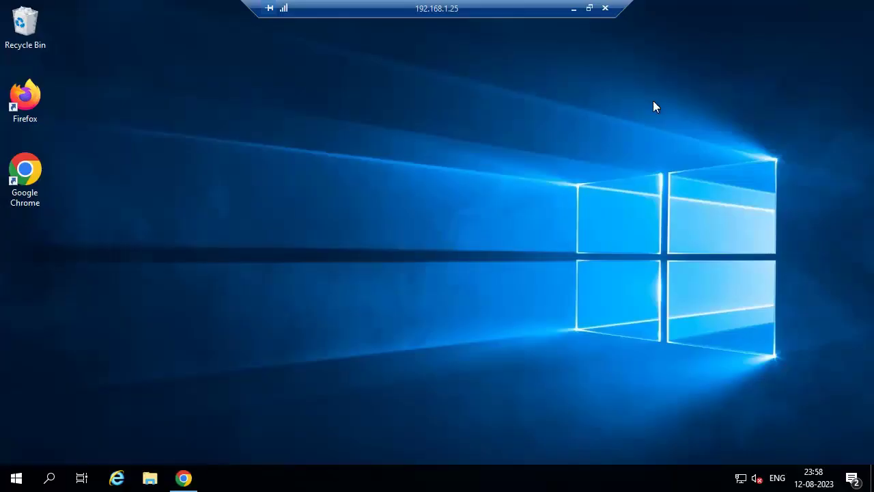
pyautogui.rightClick(83, 226)
pyautogui.click(123, 284)
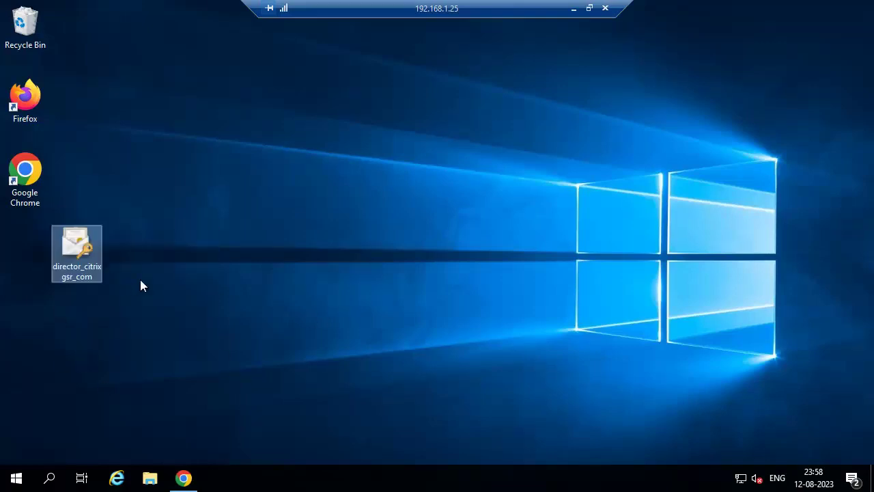
# Install the director_citrixgsr_com.pfx certificate, entering the private key password and letting Windows select the certificate store automatically
pyautogui.rightClick(75, 239)
pyautogui.click(115, 249)
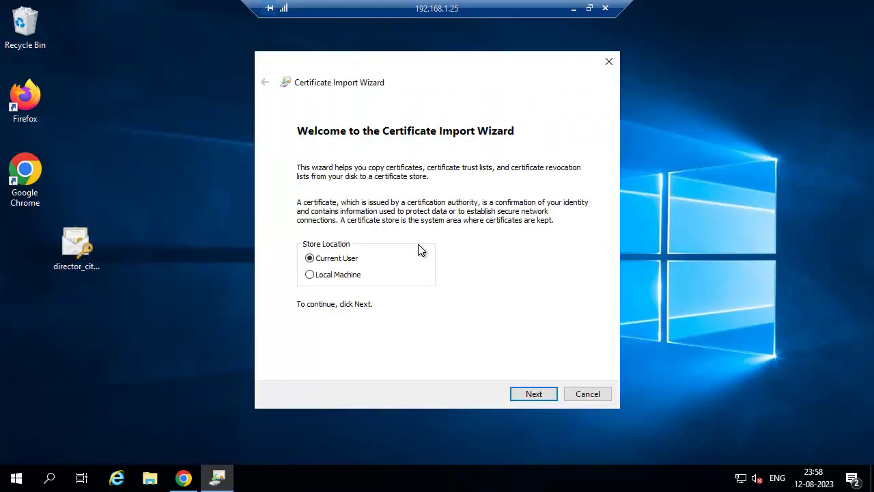
pyautogui.click(547, 394)
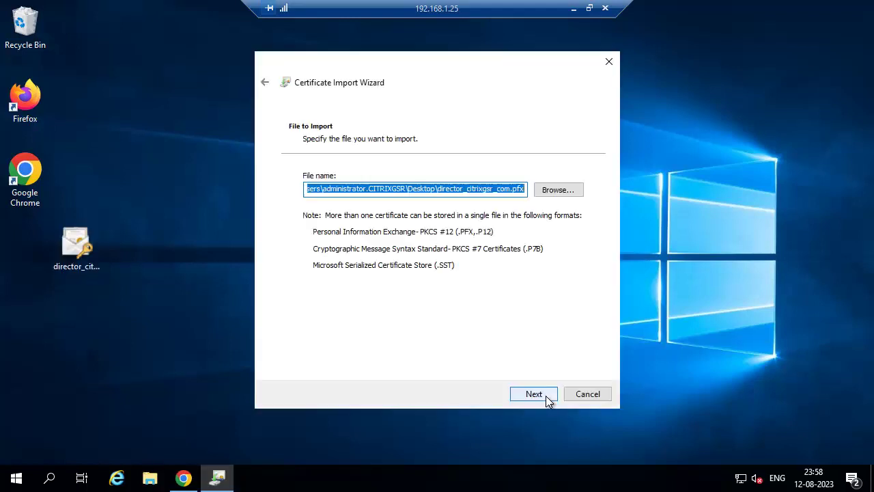
pyautogui.click(532, 394)
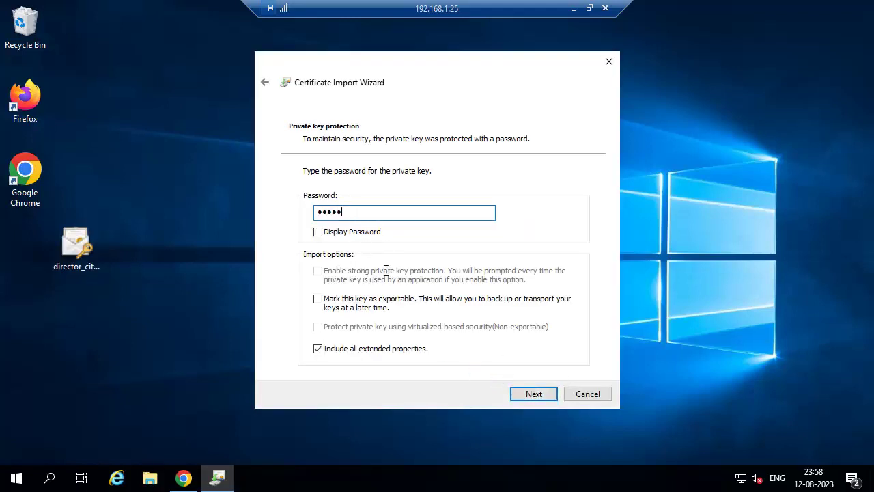
pyautogui.click(522, 391)
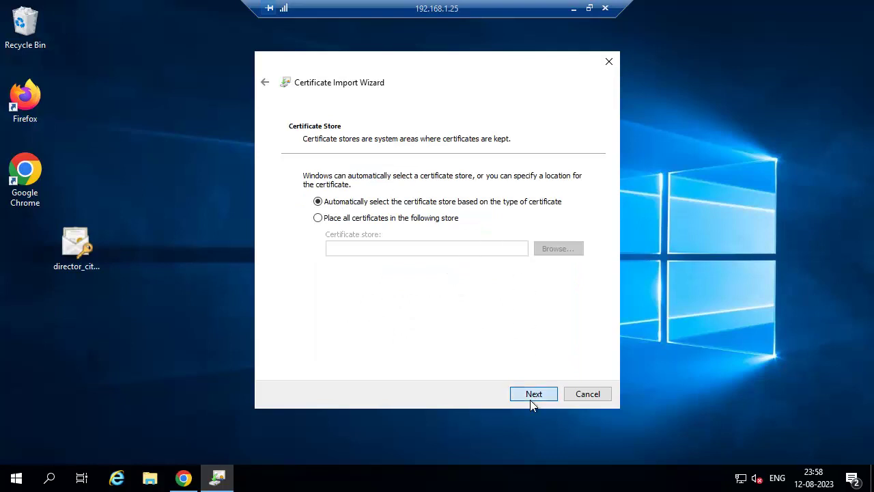
pyautogui.click(533, 394)
pyautogui.click(531, 398)
pyautogui.click(500, 291)
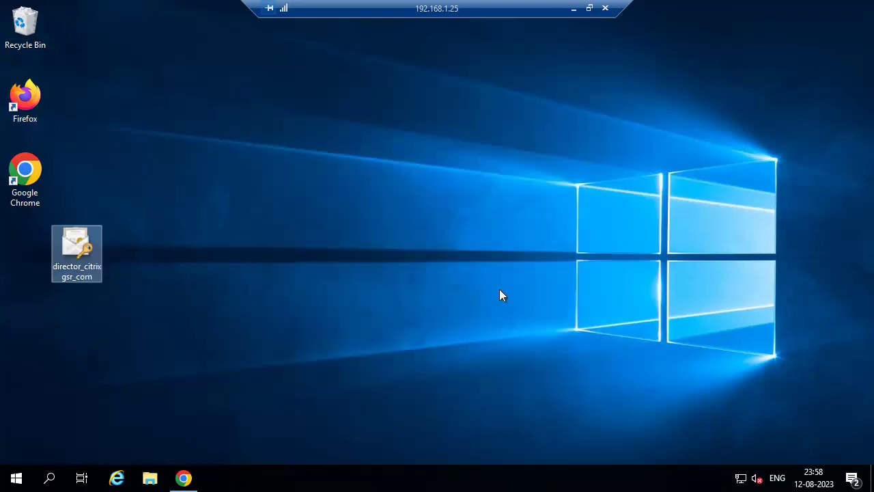
# Open Internet Information Services (IIS) Manager from the Windows administrative tools and expand the CTX-DR server down to its sites
pyautogui.press('super')
pyautogui.scroll(-2, 137, 384)
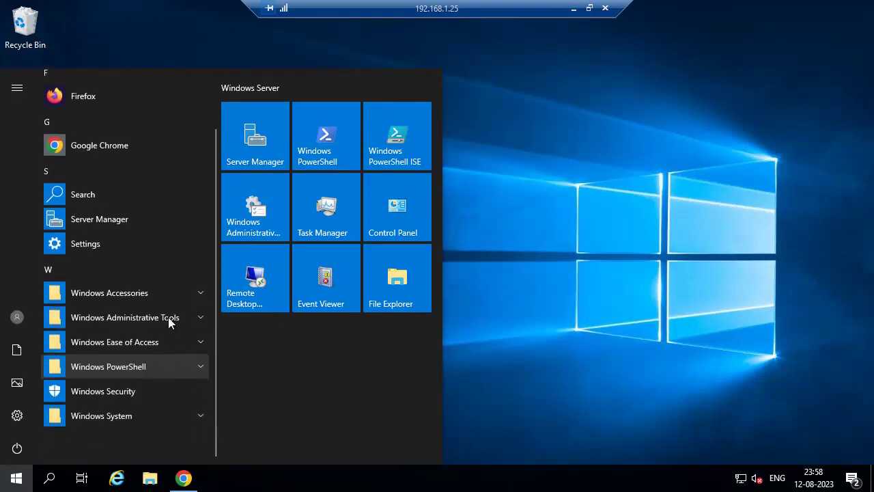
pyautogui.click(168, 318)
pyautogui.scroll(-3, 169, 317)
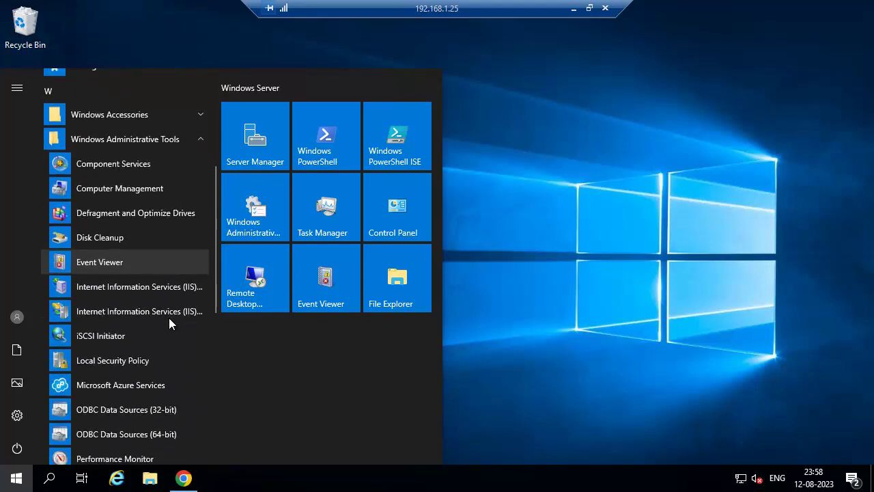
pyautogui.click(146, 312)
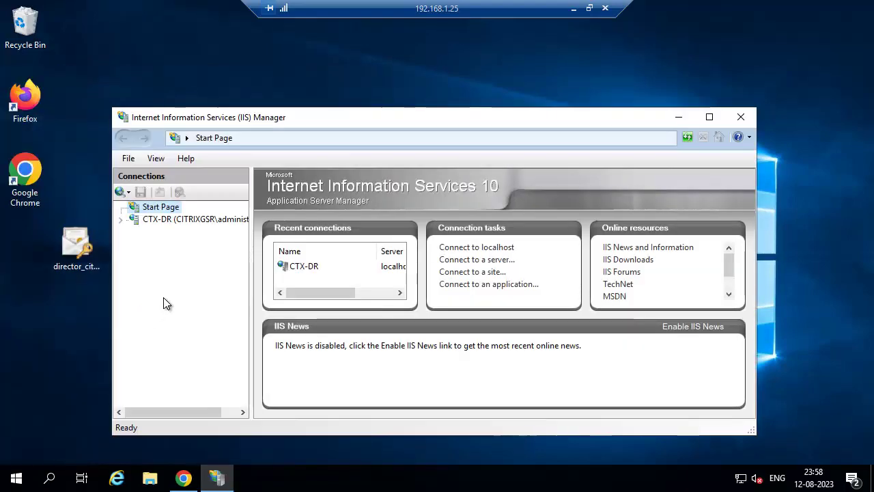
pyautogui.click(709, 116)
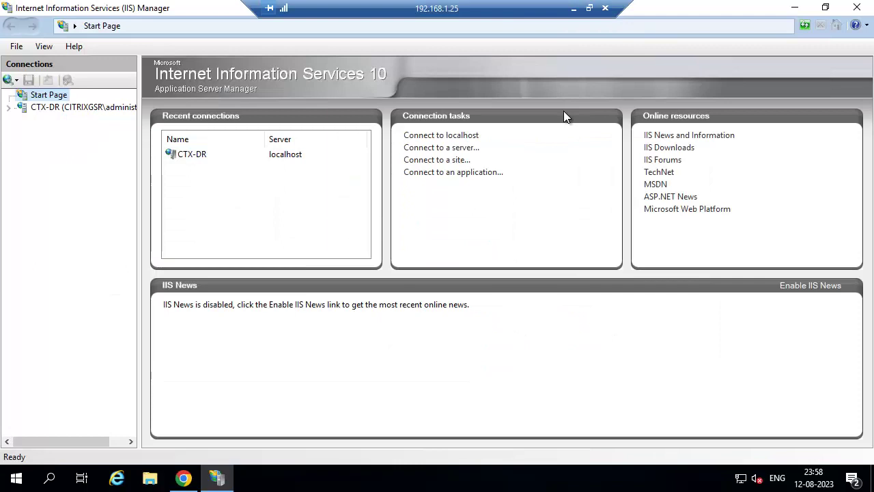
pyautogui.click(105, 108)
pyautogui.moveTo(141, 123); pyautogui.dragTo(155, 120)
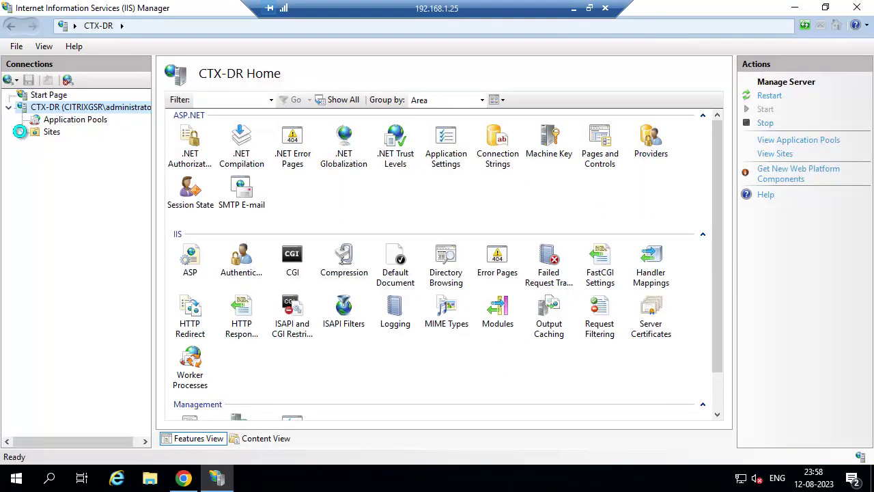
# Add an https binding on port 443 to the Default Web Site with the Director SSL certificate, viewing the certificate before saving
pyautogui.click(85, 146)
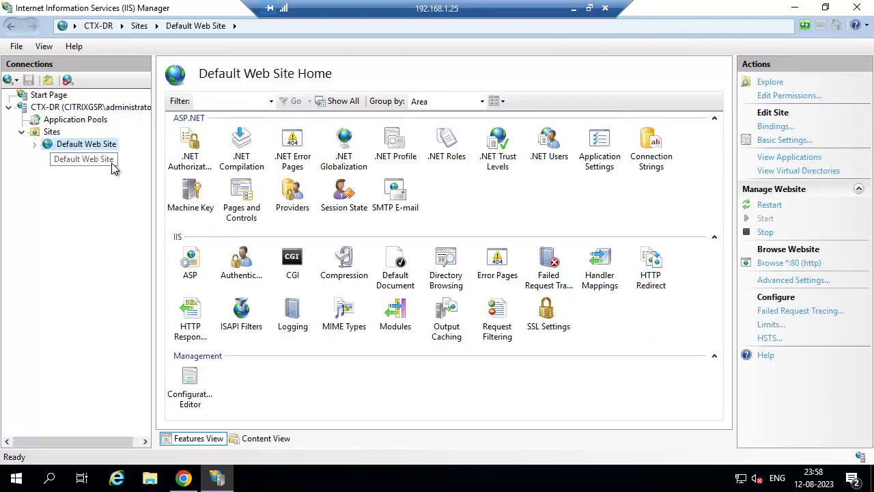
pyautogui.click(772, 126)
pyautogui.click(610, 140)
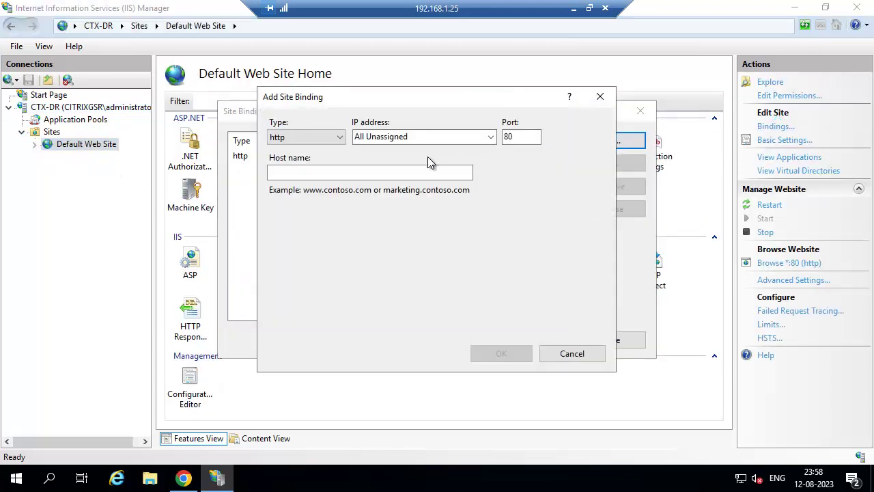
pyautogui.click(328, 138)
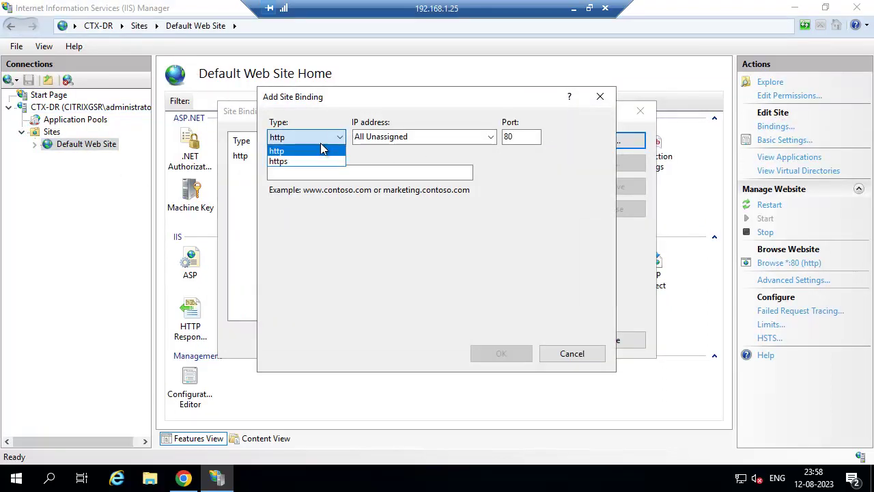
pyautogui.click(293, 162)
pyautogui.click(331, 315)
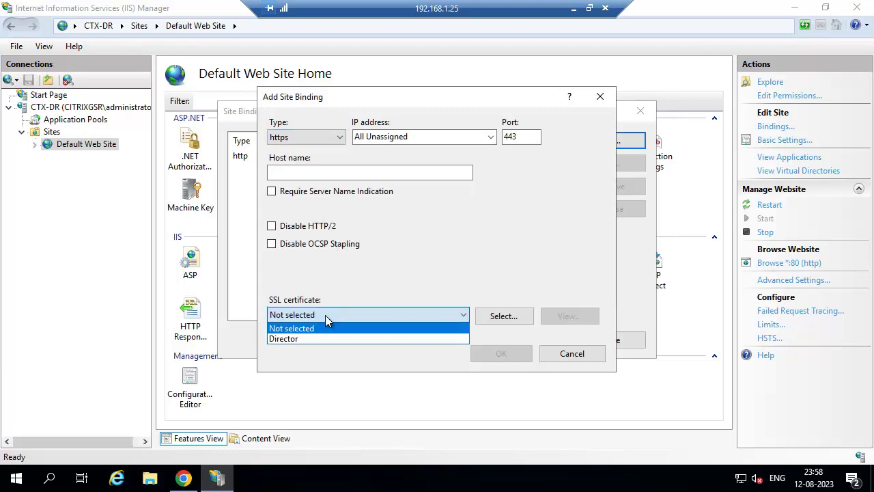
pyautogui.click(286, 339)
pyautogui.click(564, 315)
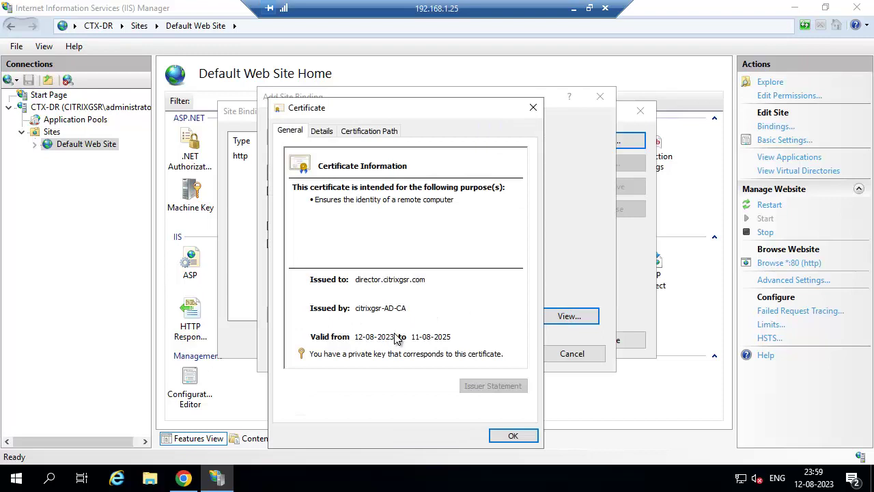
pyautogui.click(526, 441)
pyautogui.click(505, 359)
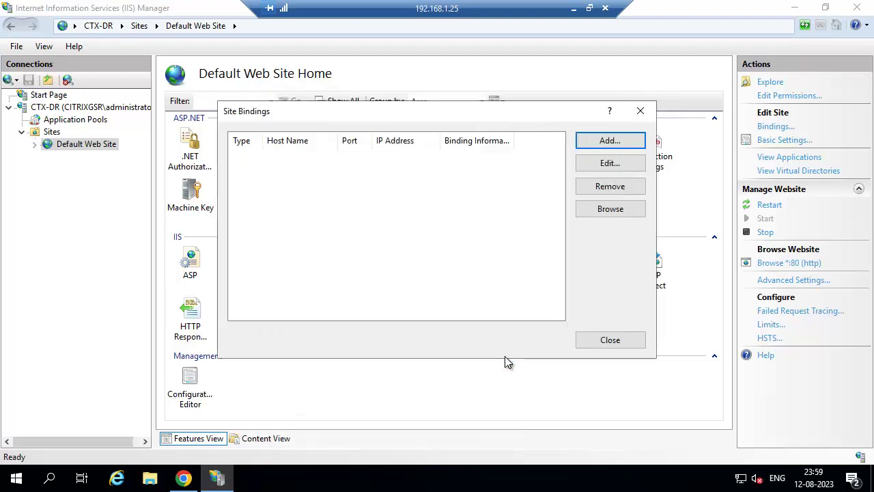
pyautogui.click(591, 340)
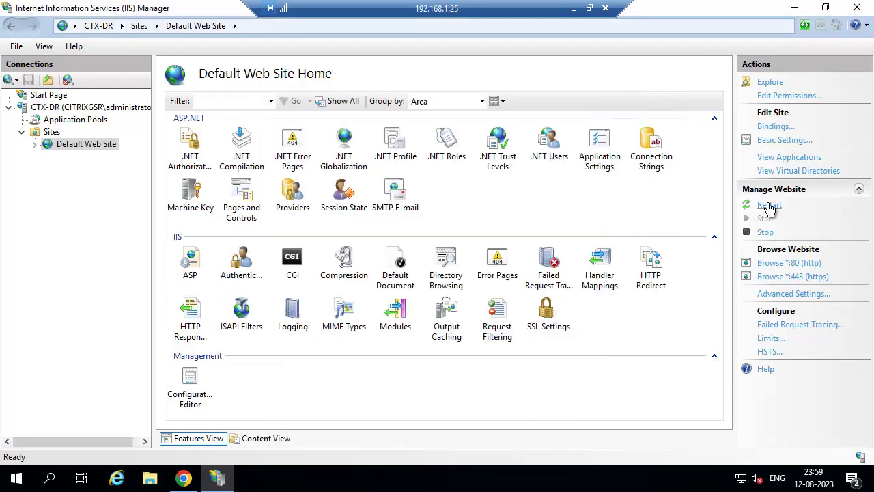
# Switch to the 192.168.1.26 remote session and paste the director_citrixgsr_com certificate file onto its desktop
pyautogui.click(794, 7)
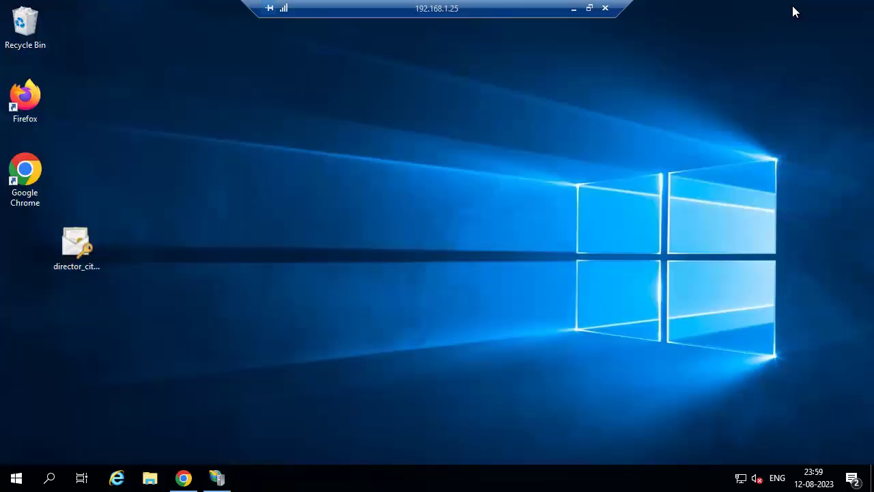
pyautogui.click(573, 8)
pyautogui.moveTo(420, 478)
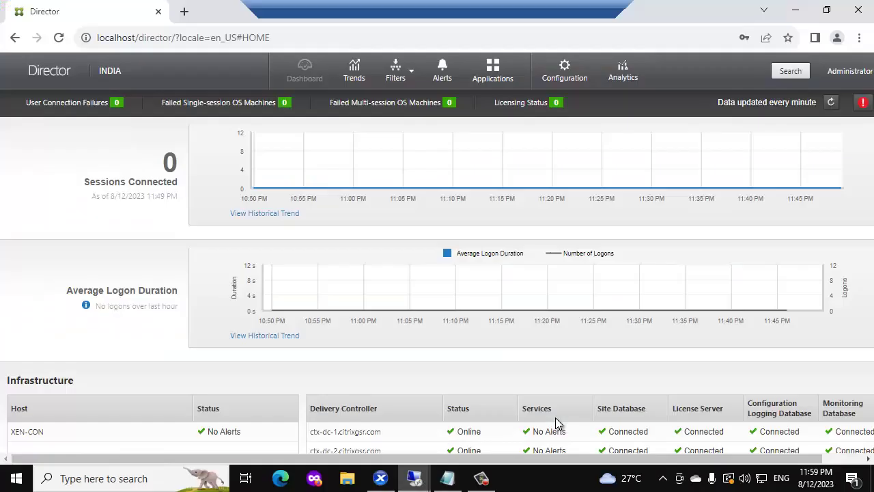
pyautogui.click(555, 423)
pyautogui.click(795, 8)
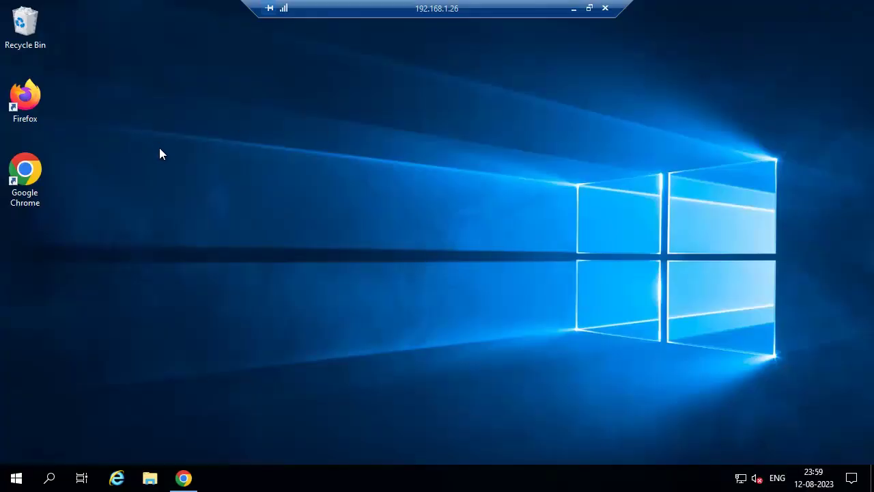
pyautogui.rightClick(138, 112)
pyautogui.click(169, 174)
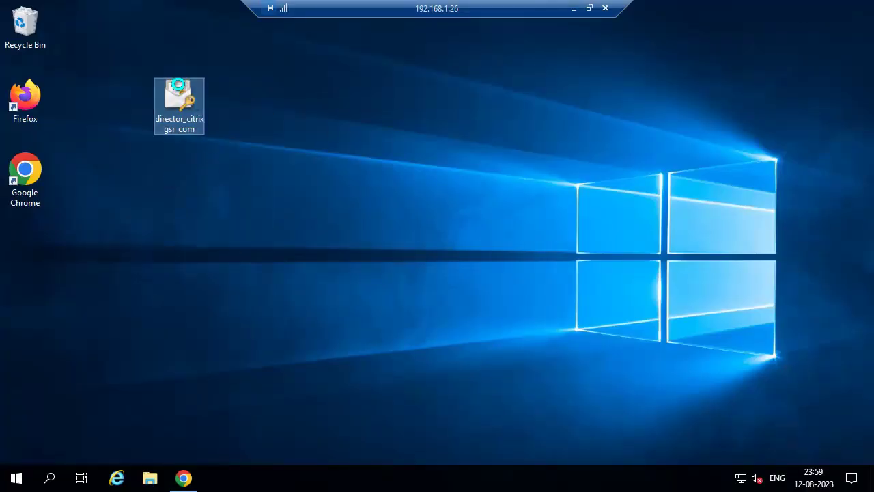
# Start installing the director_citrixgsr_com certificate with Local Machine as the store location, and open an empty MMC console
pyautogui.rightClick(179, 86)
pyautogui.click(204, 91)
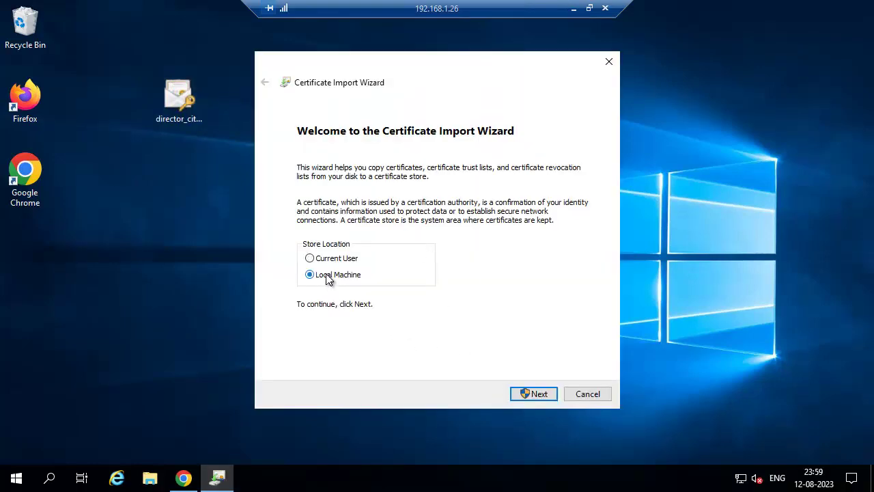
pyautogui.rightClick(9, 477)
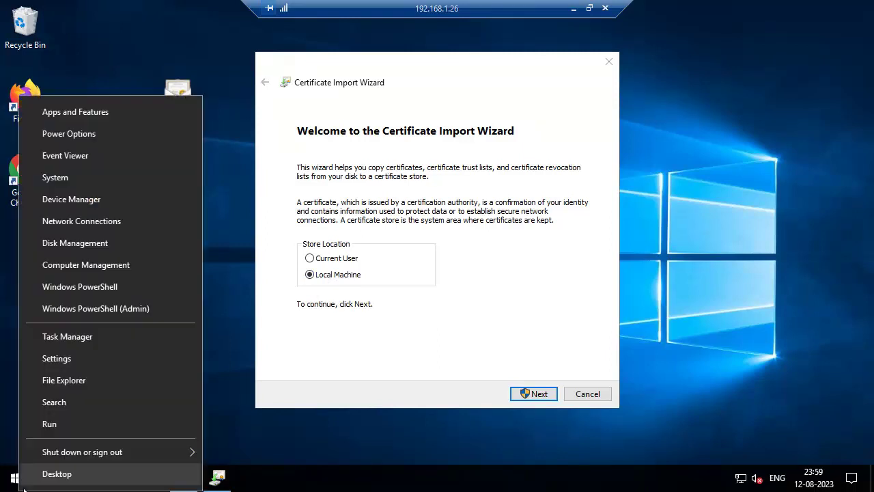
pyautogui.click(60, 428)
pyautogui.press('BackSpace')
pyautogui.write('mmc')
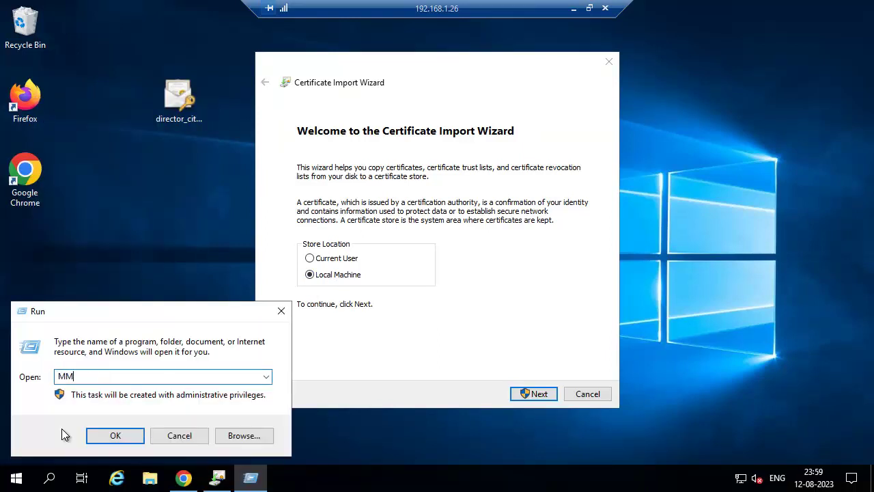
pyautogui.press('Return')
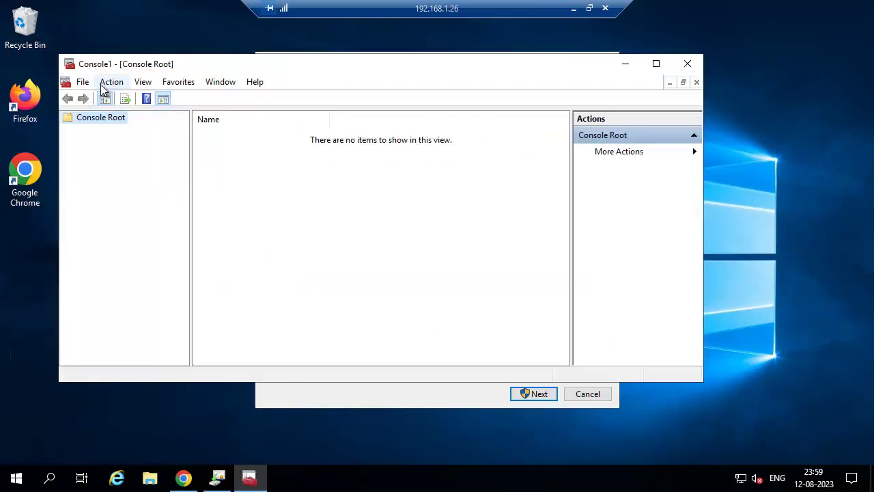
# Add the Certificates snap-in for the computer account on the local computer and open its Personal store
pyautogui.click(83, 82)
pyautogui.click(102, 162)
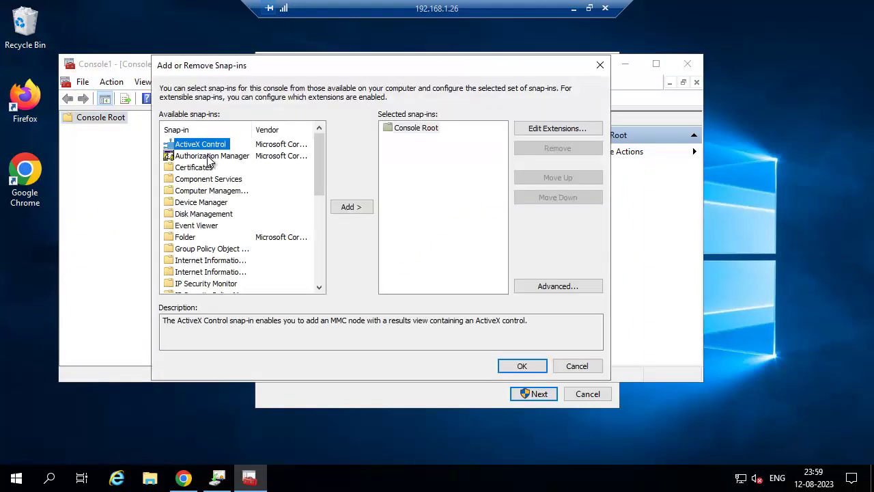
pyautogui.click(200, 168)
pyautogui.click(348, 208)
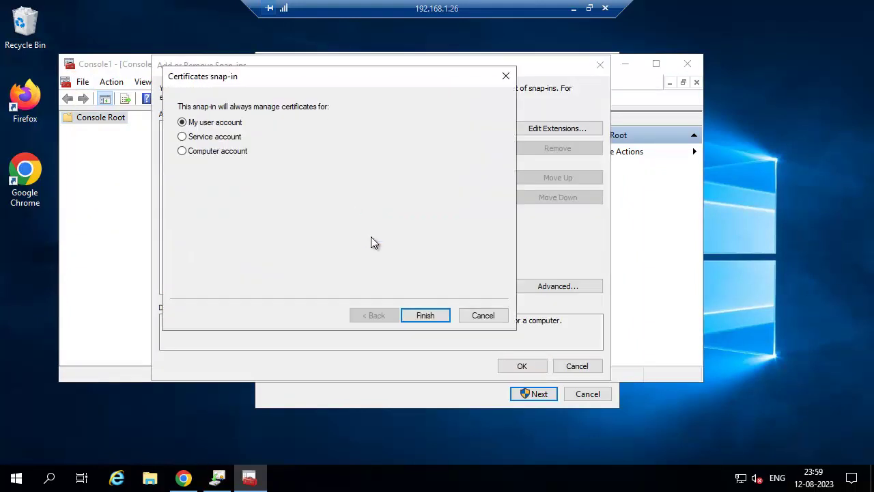
pyautogui.click(202, 156)
pyautogui.click(424, 316)
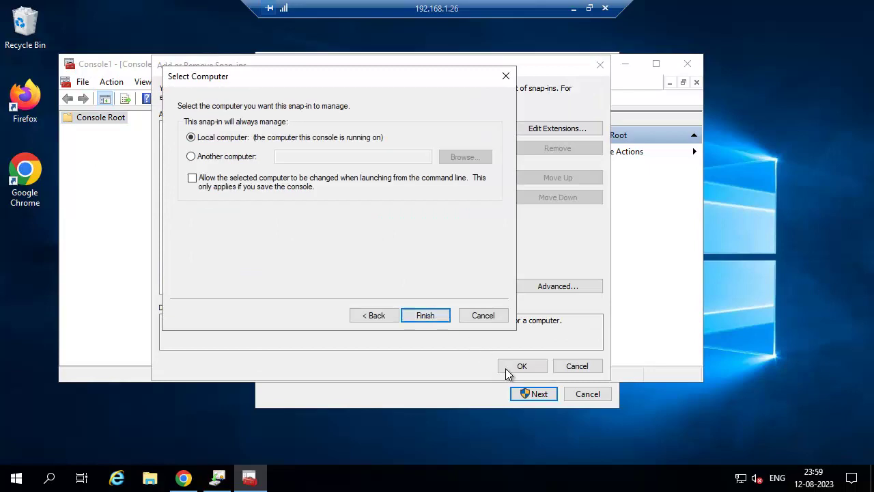
pyautogui.click(425, 315)
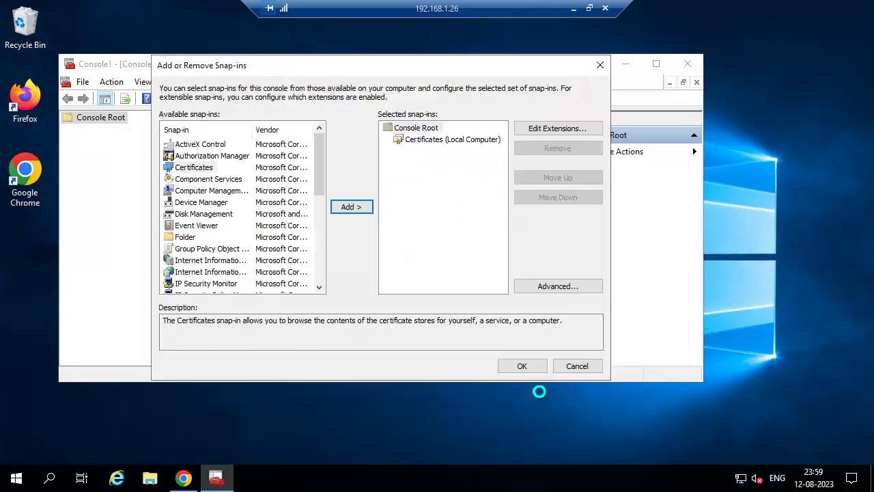
pyautogui.click(539, 390)
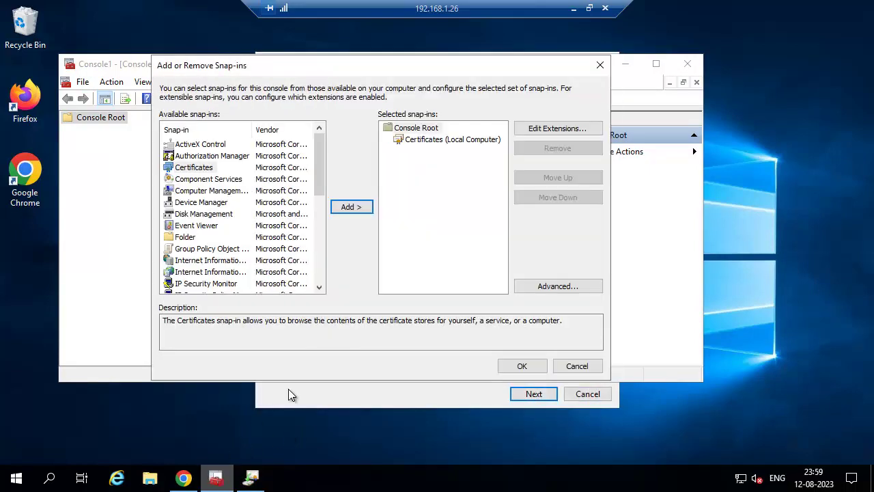
pyautogui.click(517, 369)
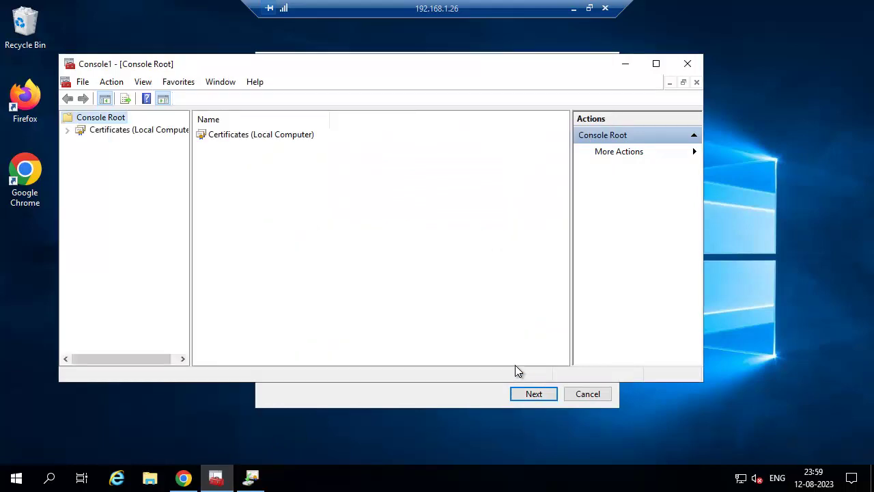
pyautogui.click(115, 130)
pyautogui.click(116, 142)
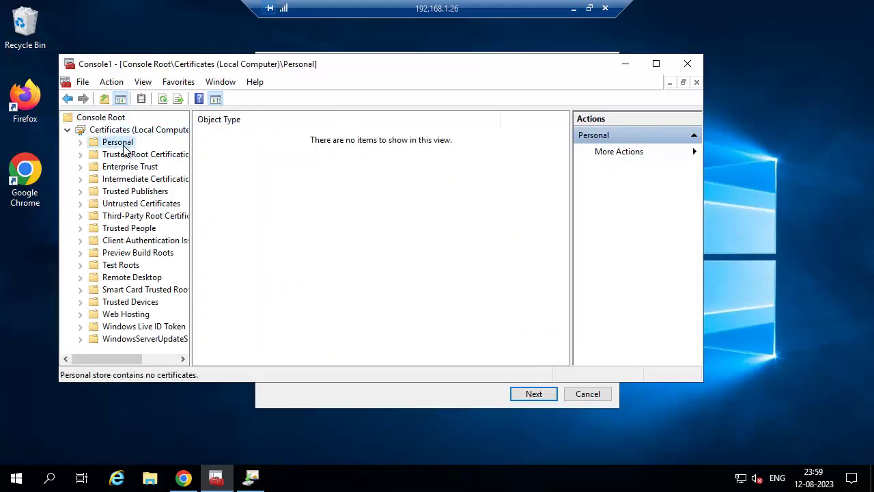
# Import director_citrixgsr_com.pfx with the private key password and automatic store selection, and open the Personal store's Certificates folder
pyautogui.click(378, 397)
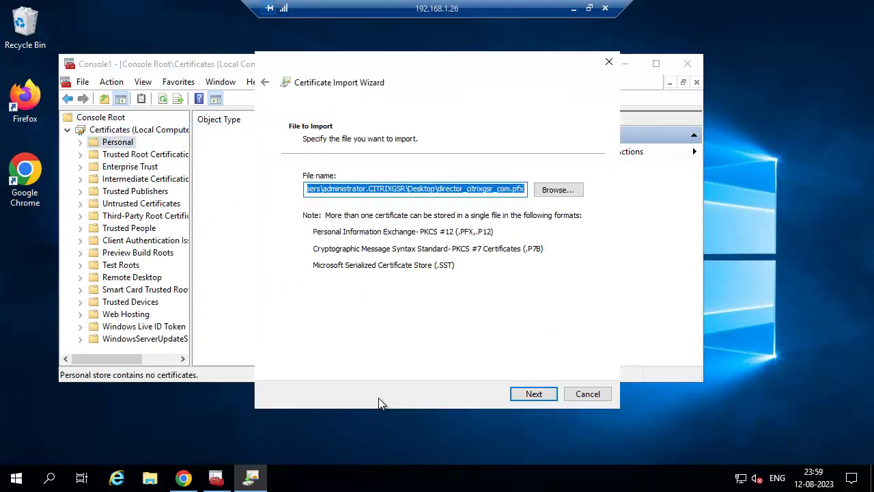
pyautogui.click(525, 397)
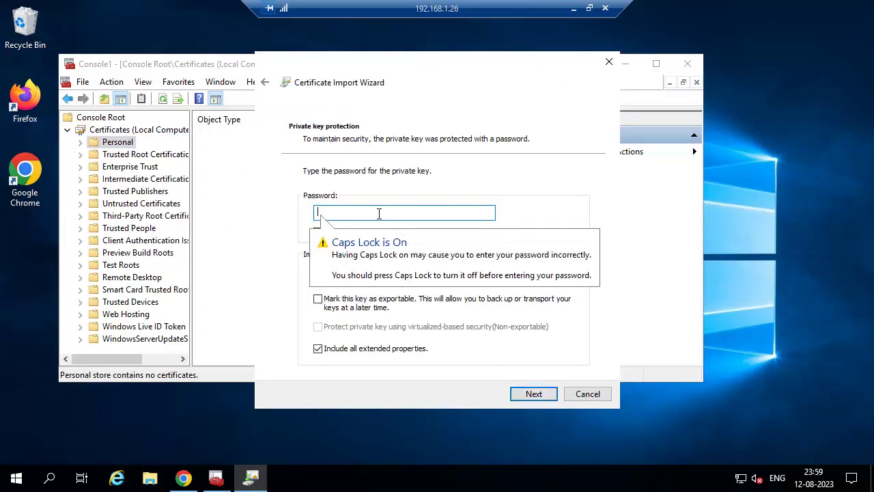
pyautogui.write('P')
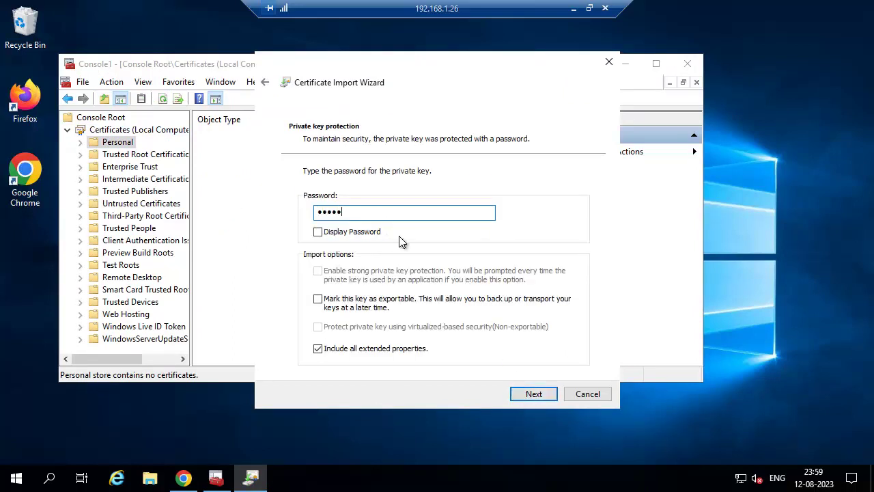
pyautogui.click(535, 393)
pyautogui.click(537, 392)
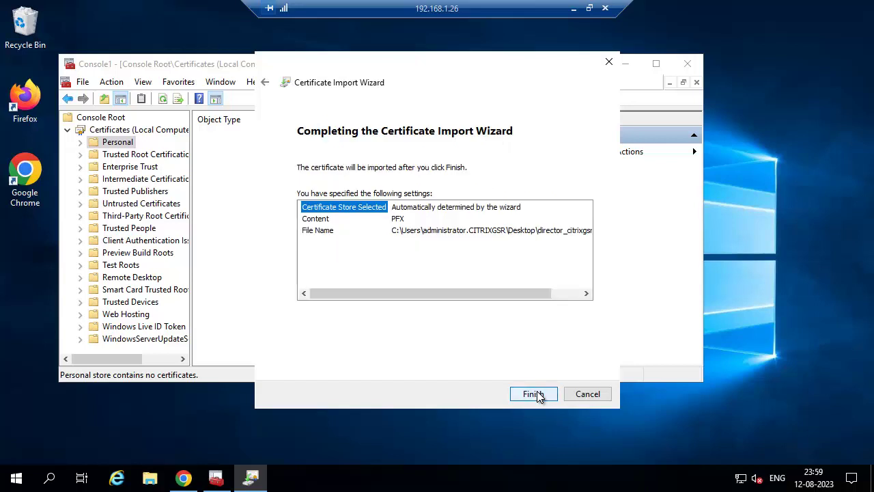
pyautogui.click(536, 392)
pyautogui.click(486, 290)
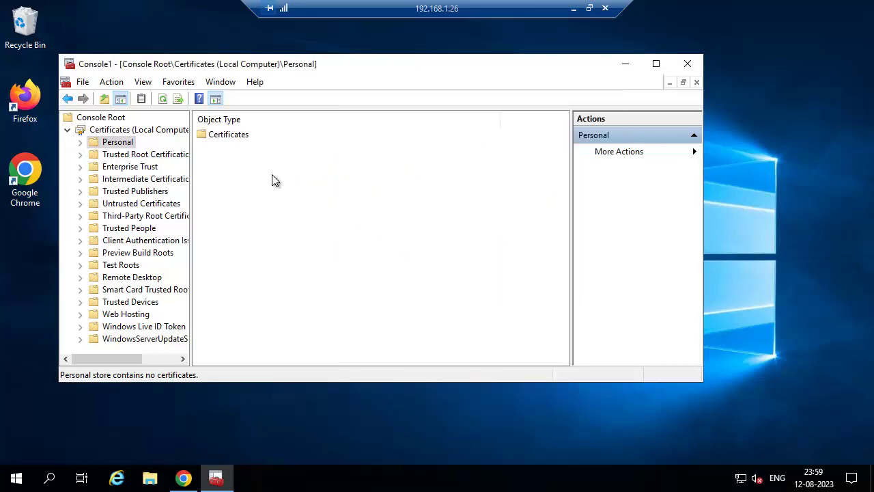
pyautogui.doubleClick(227, 135)
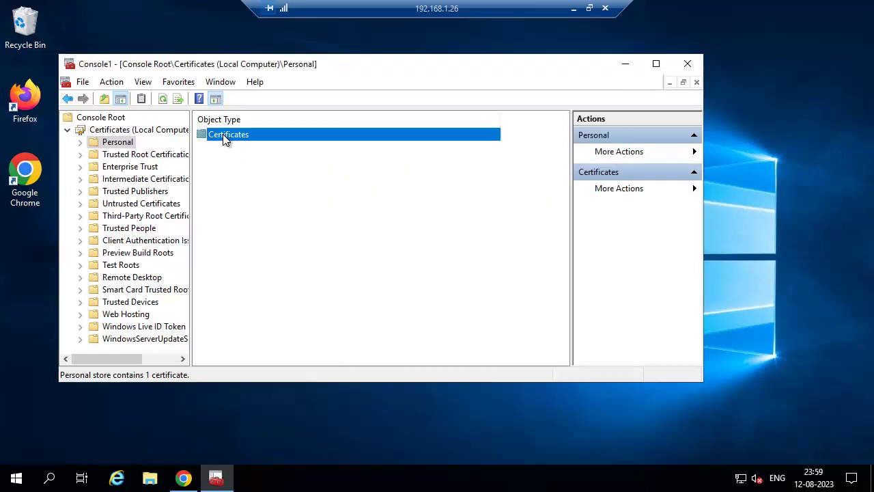
# Open Internet Information Services (IIS) Manager from the Windows administrative tools and expand the CTX-DR-1 server down to its sites
pyautogui.click(17, 478)
pyautogui.scroll(-3, 163, 244)
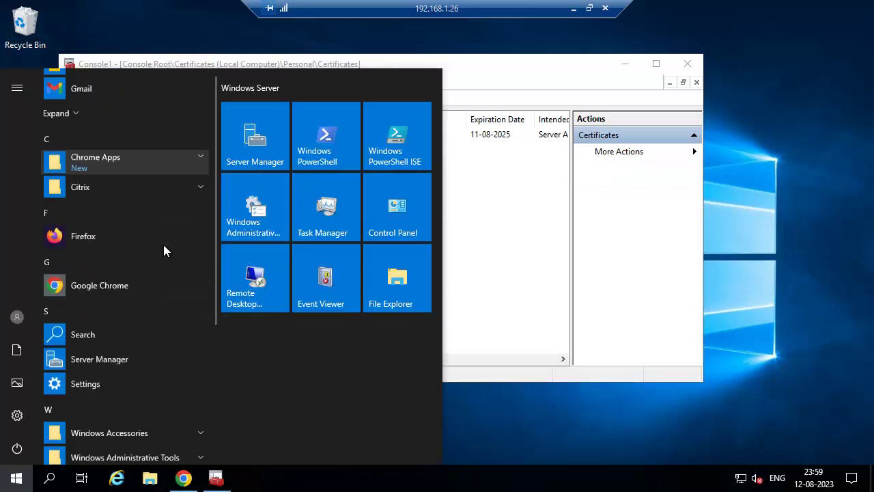
pyautogui.click(167, 318)
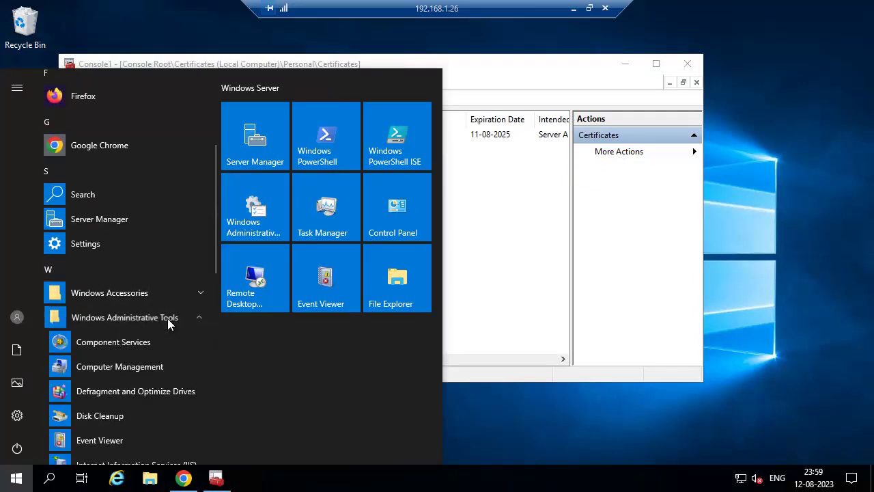
pyautogui.scroll(-5, 167, 318)
pyautogui.click(137, 311)
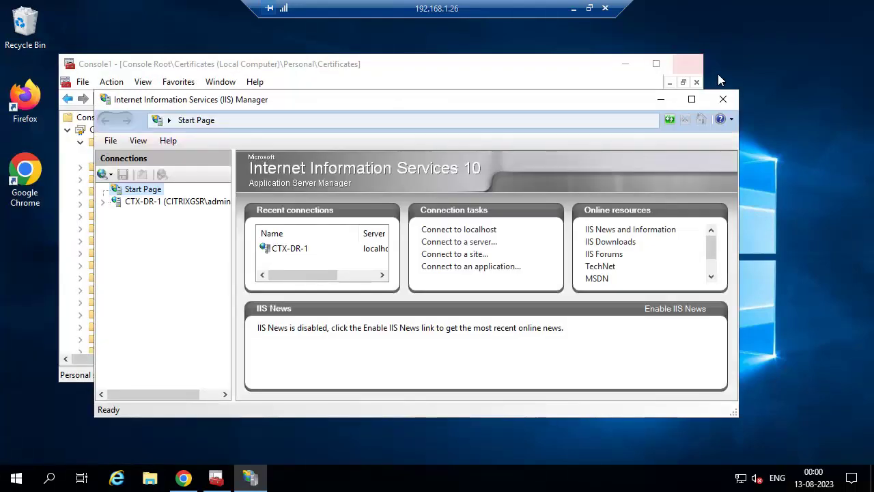
pyautogui.click(690, 97)
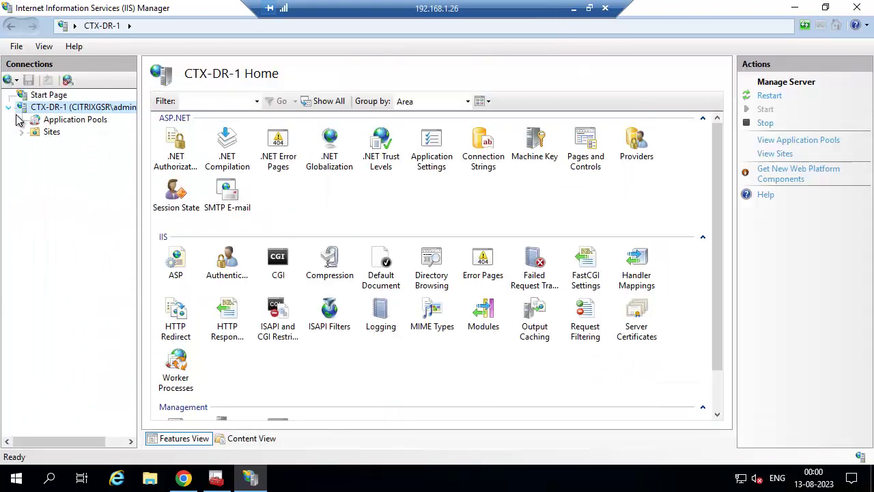
pyautogui.click(51, 132)
pyautogui.click(21, 132)
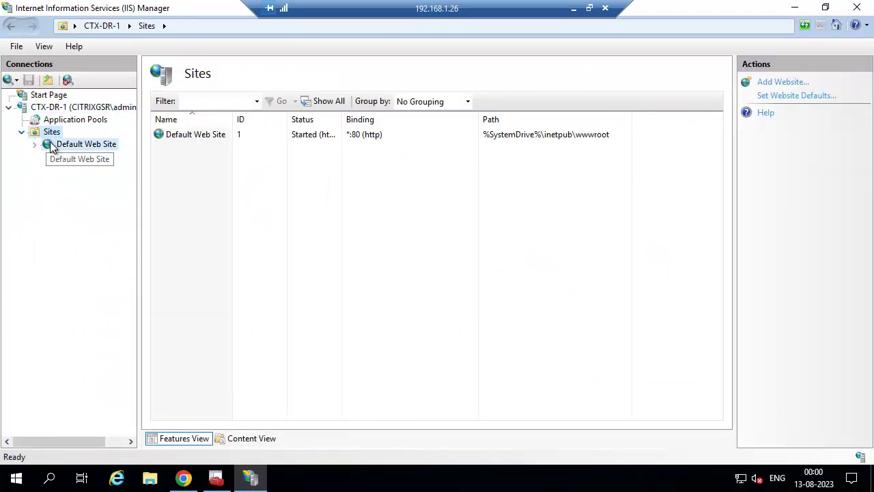
# Add an https binding on port 443 with the imported SSL certificate to the Default Web Site, and restart the site
pyautogui.click(51, 144)
pyautogui.click(776, 126)
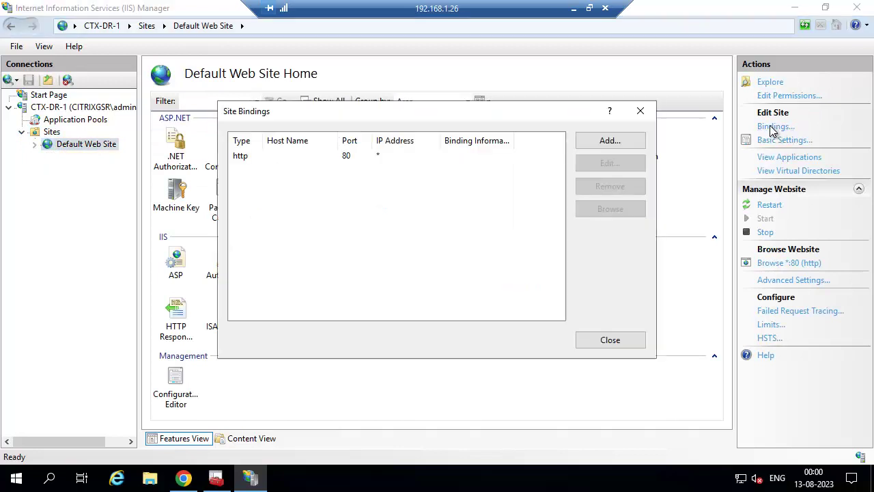
pyautogui.click(593, 142)
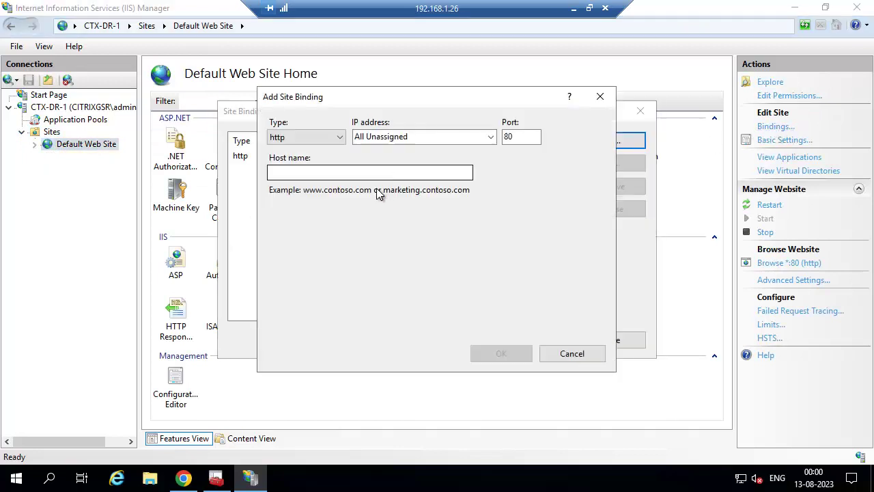
pyautogui.click(336, 139)
pyautogui.click(280, 161)
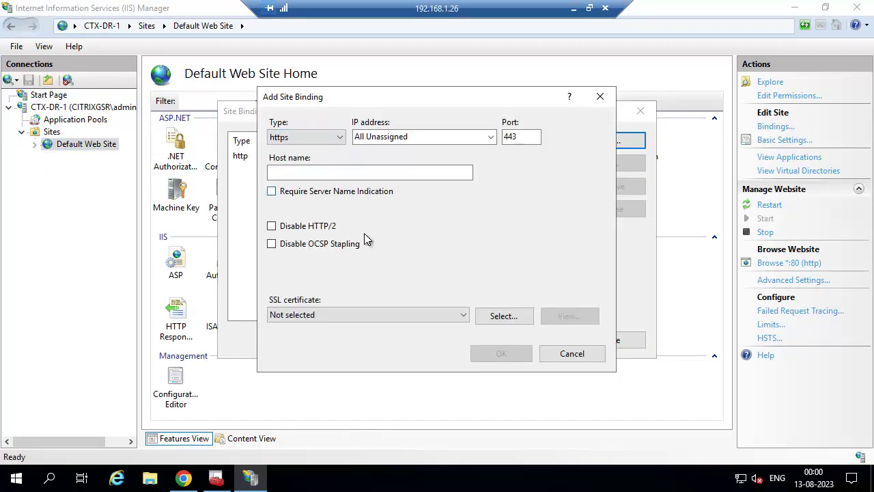
pyautogui.click(341, 319)
pyautogui.click(305, 338)
pyautogui.click(499, 354)
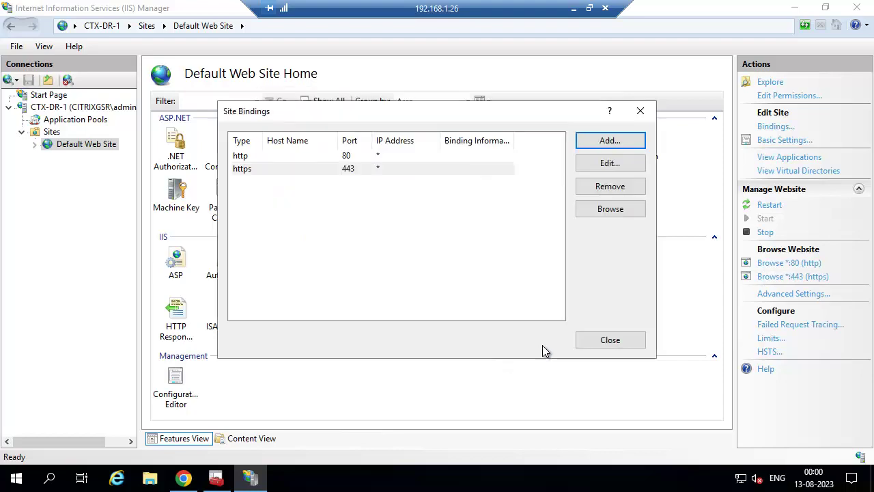
pyautogui.click(590, 341)
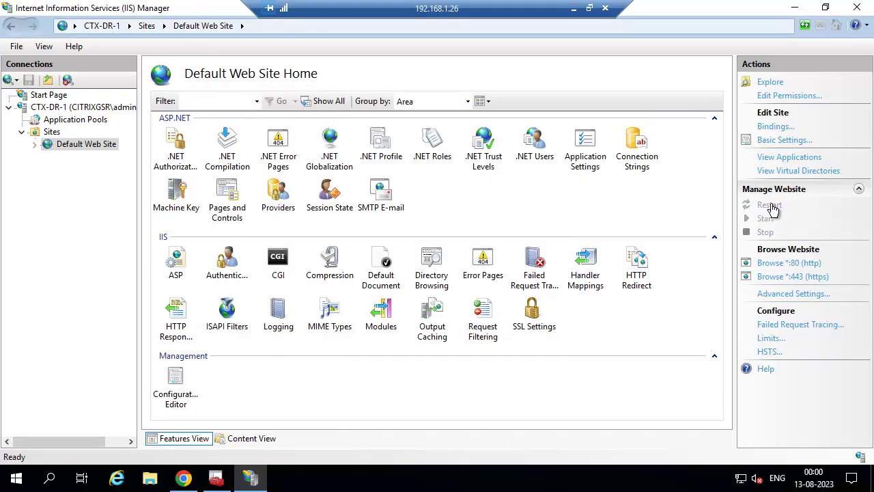
pyautogui.click(793, 9)
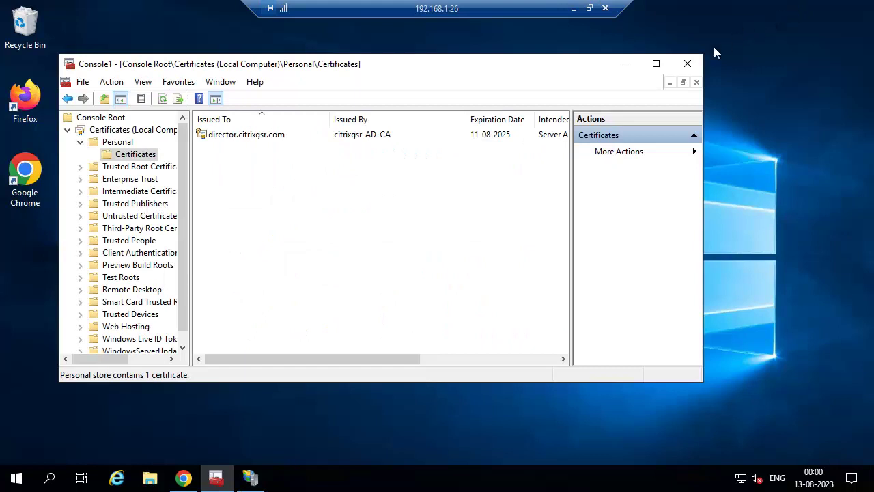
# Close the certificates console without saving it and move the director_citrixgsr_com file below the Google Chrome desktop icon
pyautogui.click(688, 63)
pyautogui.click(385, 256)
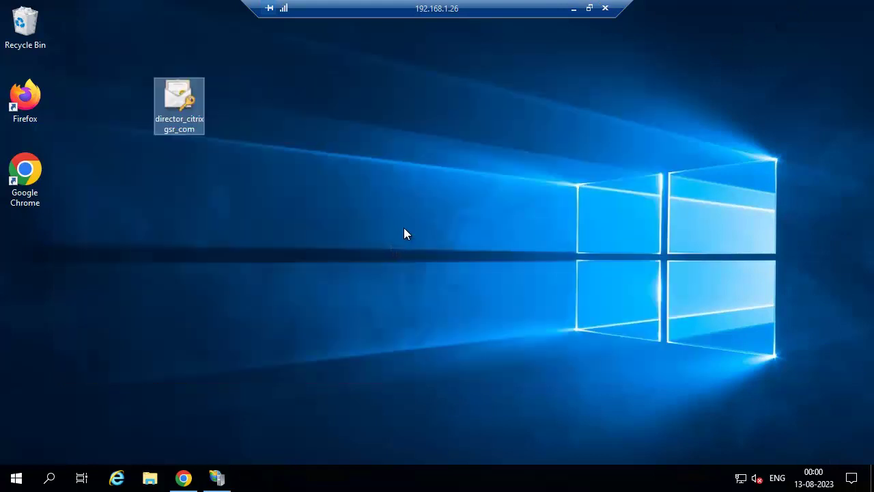
pyautogui.moveTo(160, 124); pyautogui.dragTo(27, 249)
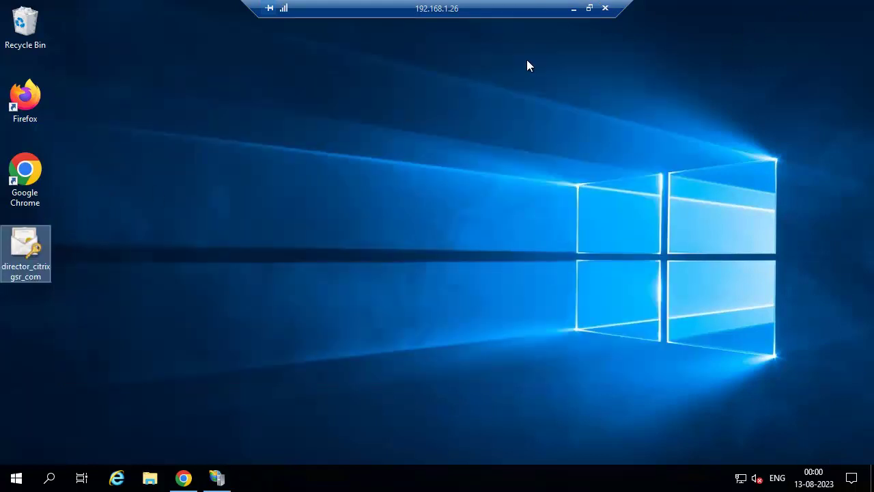
# Switch to the 192.168.1.20 remote session and reload the Citrix ADC configuration page in Chrome
pyautogui.click(574, 9)
pyautogui.click(414, 478)
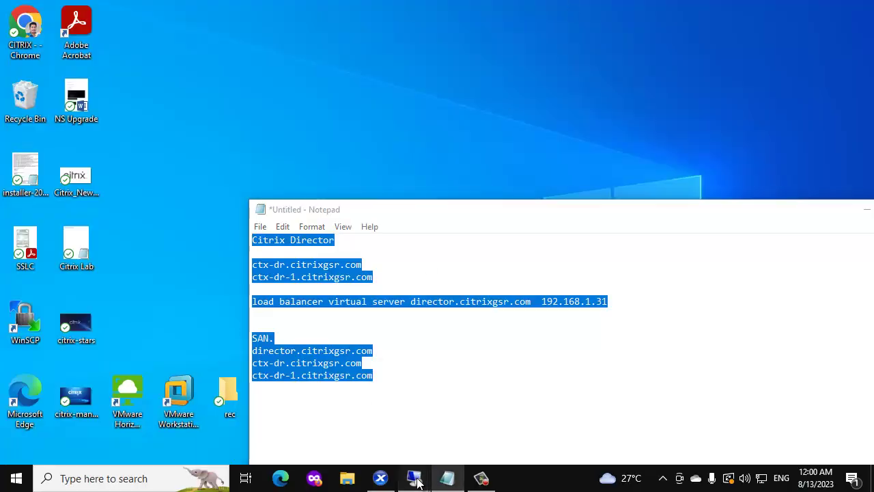
pyautogui.click(304, 388)
pyautogui.click(184, 478)
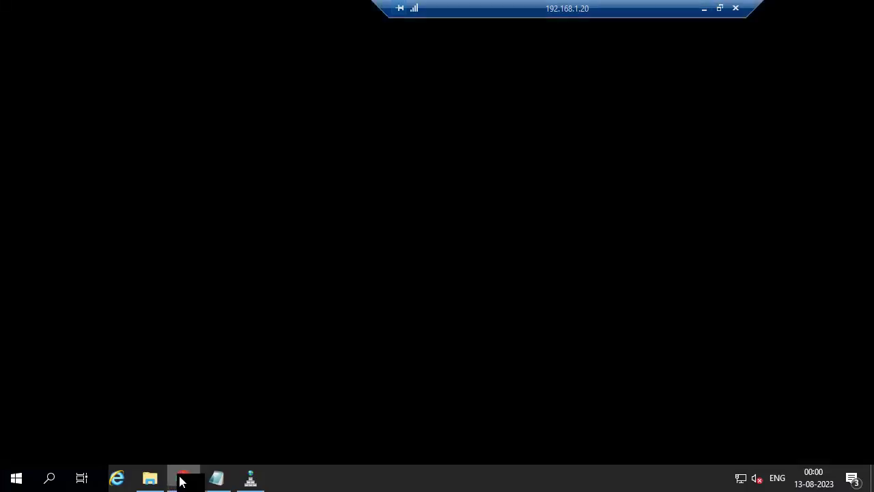
pyautogui.click(59, 38)
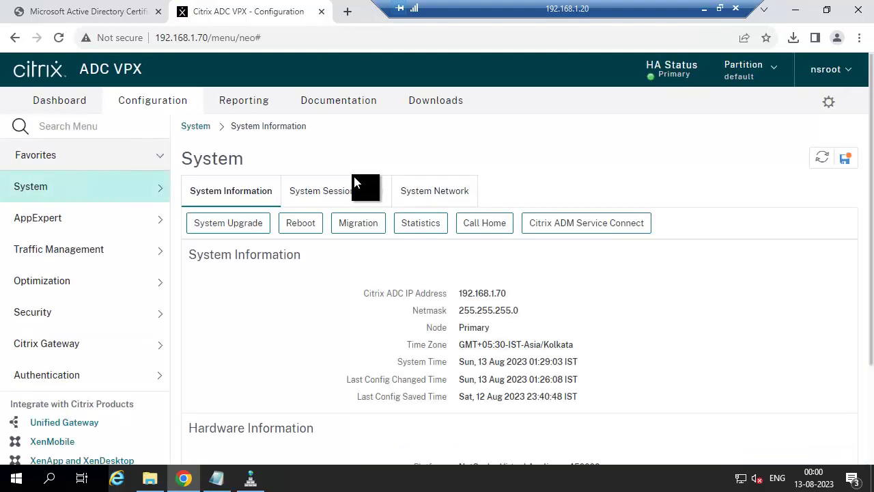
# Open the load balancing virtual servers list in Citrix ADC to check the state of DR-LB
pyautogui.click(135, 247)
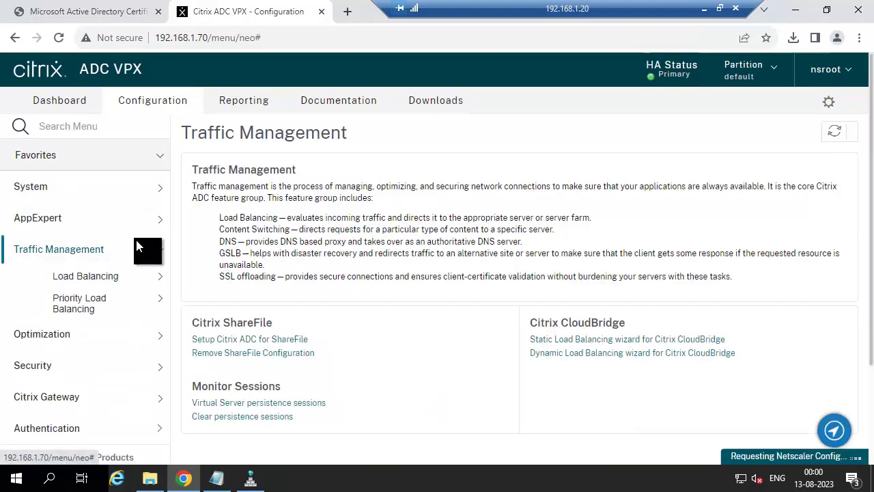
pyautogui.click(117, 277)
pyautogui.click(102, 307)
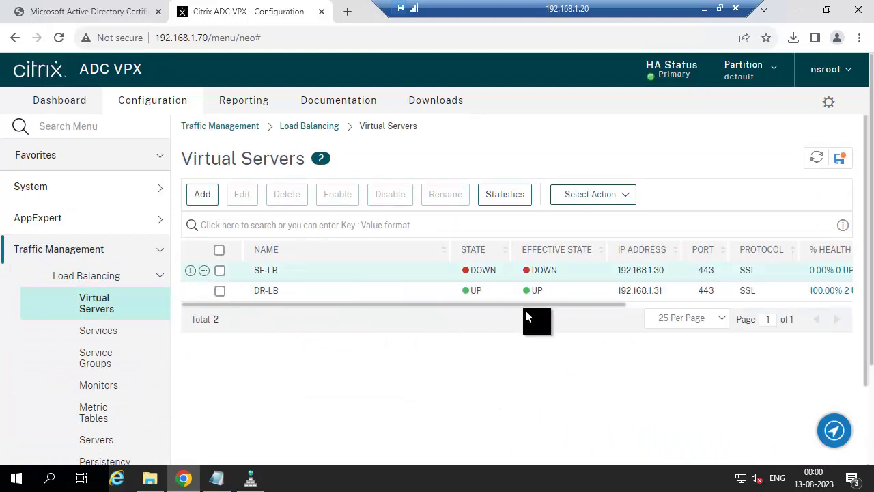
# Switch to the 192.168.1.25 remote session and bring up its Chrome window
pyautogui.click(704, 8)
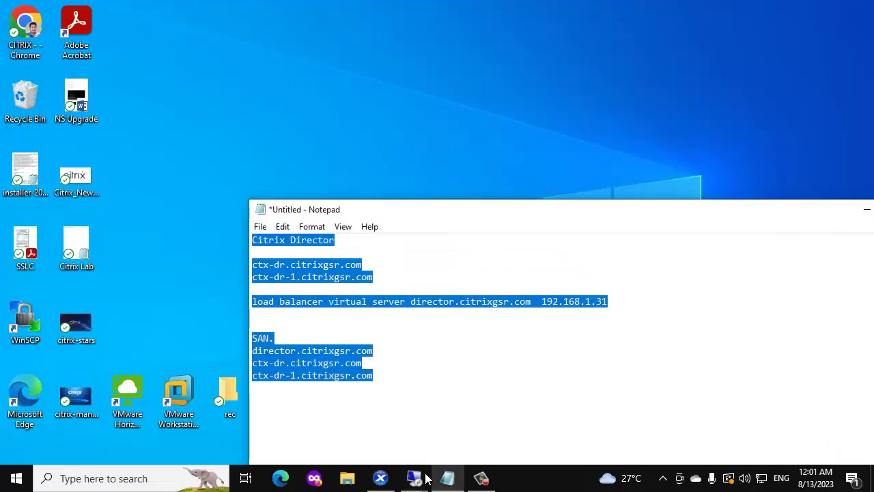
pyautogui.moveTo(414, 478)
pyautogui.click(433, 417)
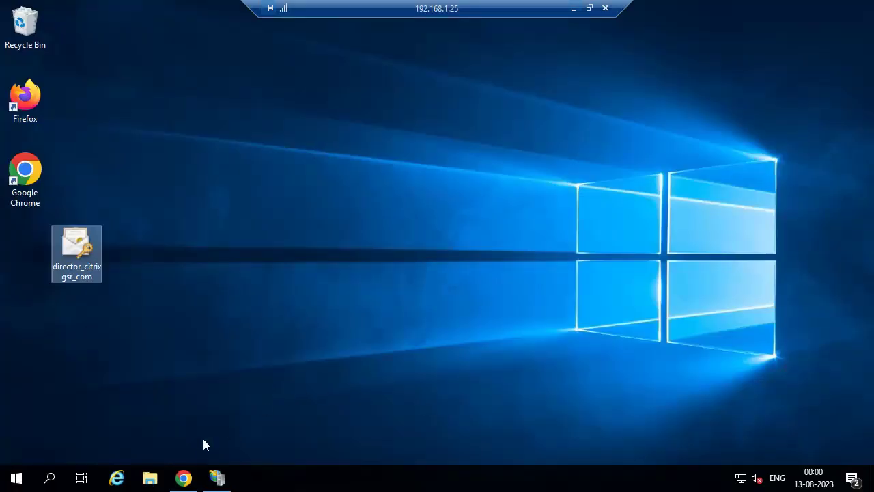
pyautogui.click(183, 478)
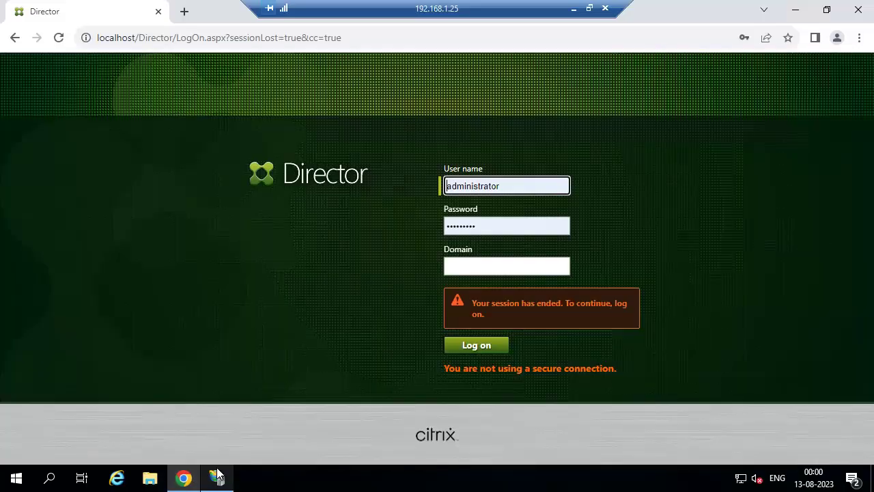
pyautogui.click(183, 12)
pyautogui.click(158, 37)
pyautogui.write('H')
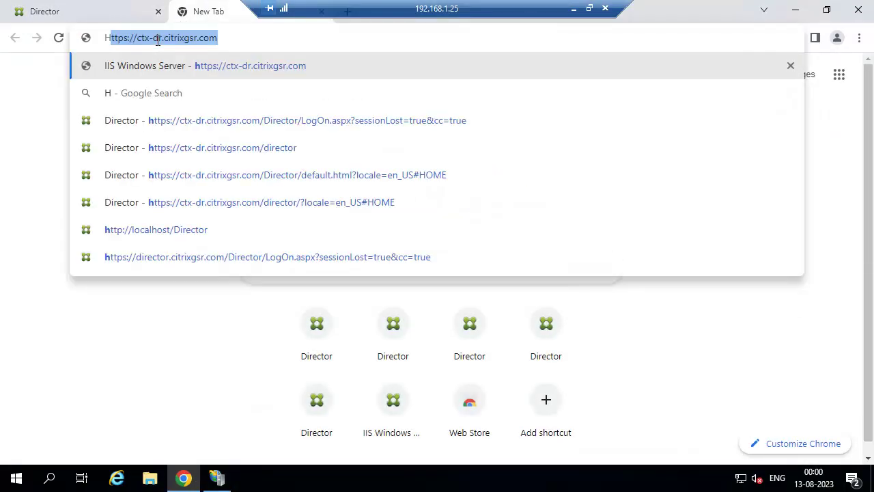
pyautogui.write('TTPS')
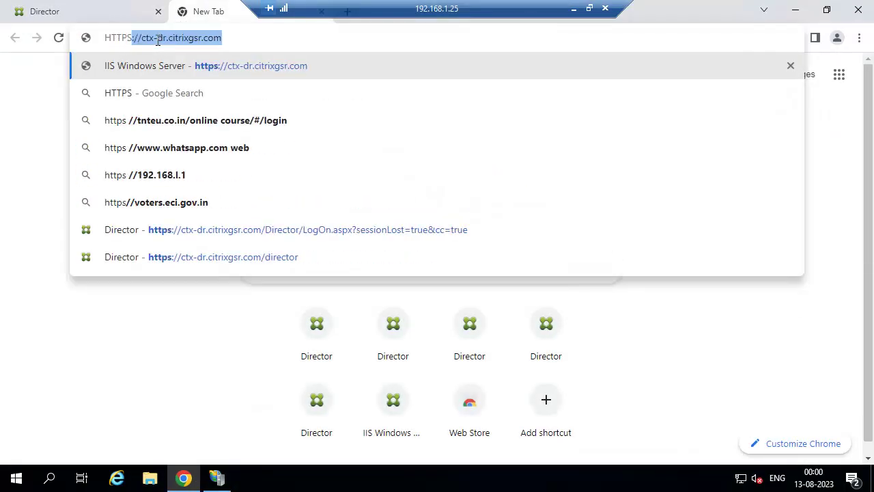
pyautogui.click(259, 40)
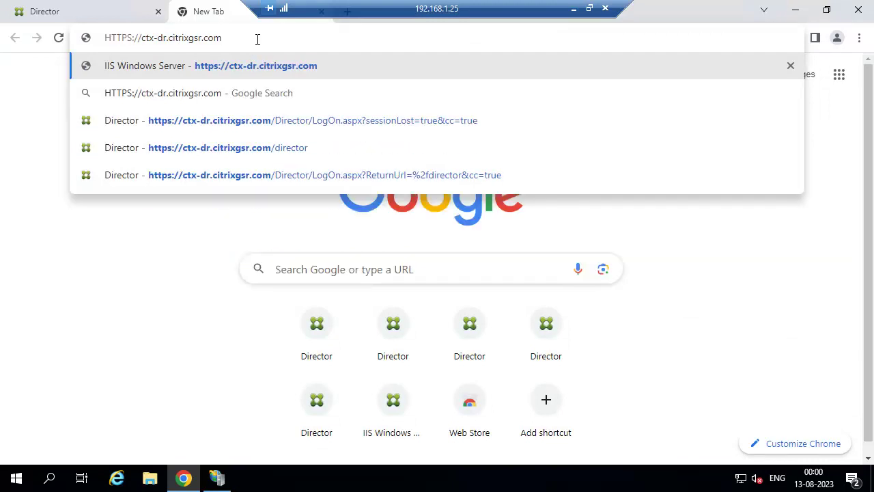
pyautogui.write('/')
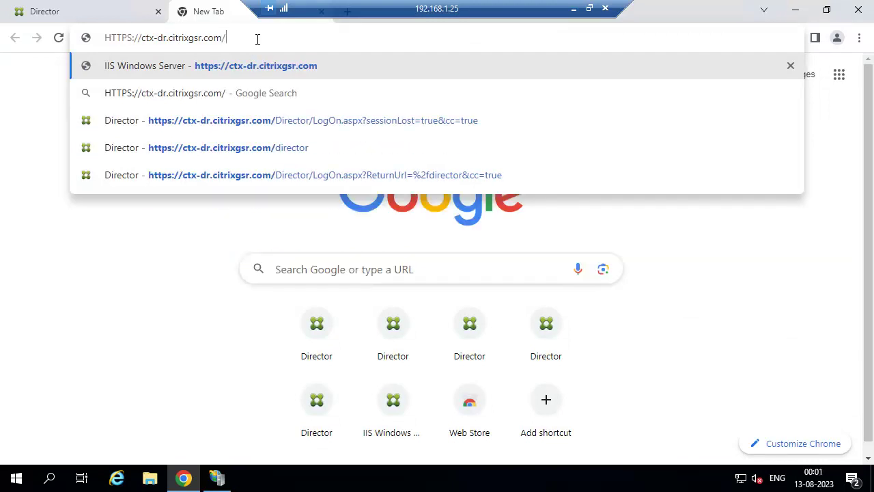
pyautogui.write('DIRECRTO')
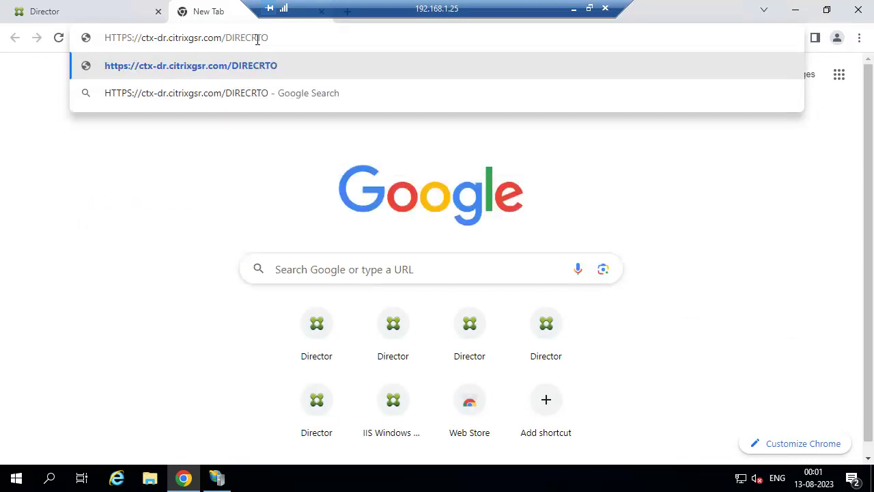
pyautogui.press('BackSpace')
pyautogui.write('OR')
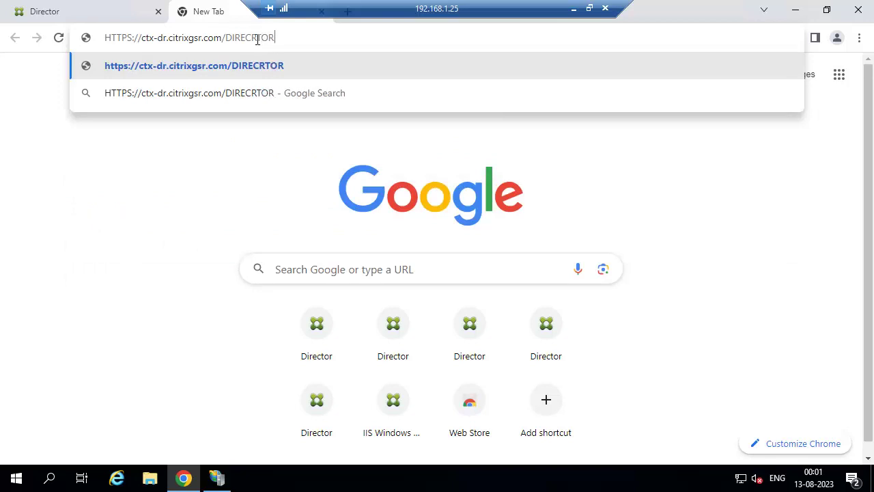
pyautogui.press('BackSpace')
pyautogui.press('BackSpace')
pyautogui.press('BackSpace')
pyautogui.press('BackSpace')
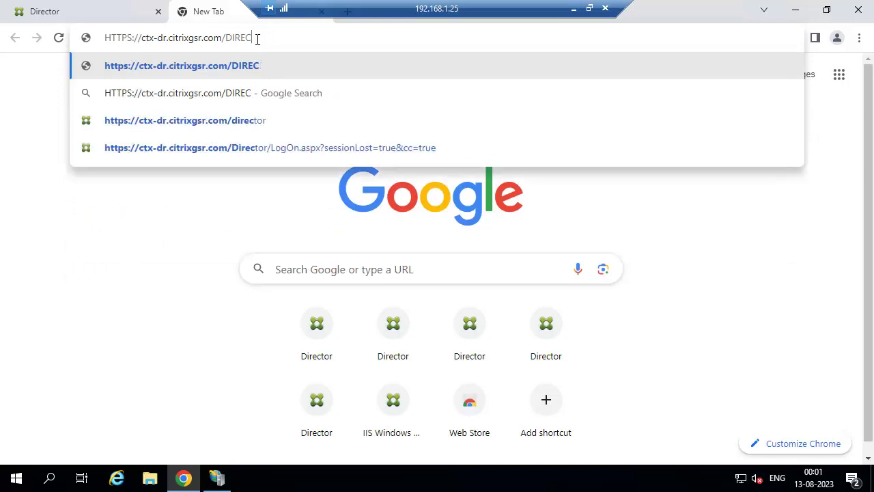
pyautogui.write('TOR')
pyautogui.press('Return')
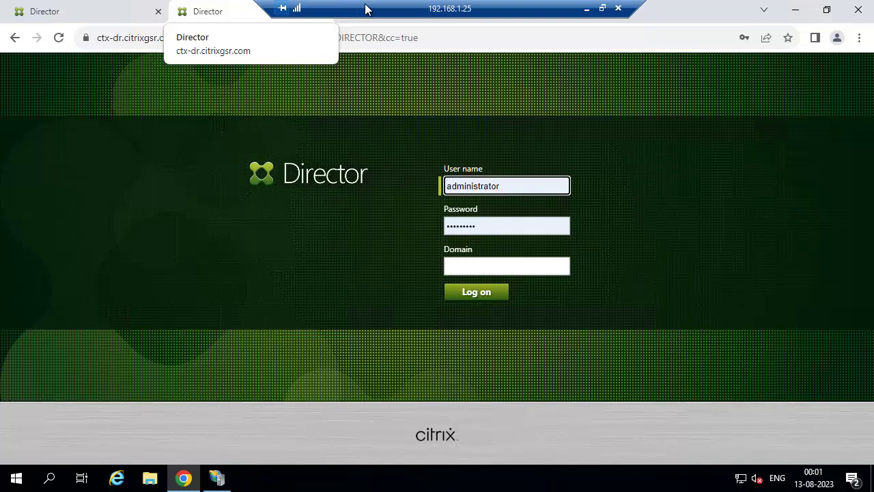
# Inspect the certificate that secures the ctx-dr.citrixgsr.com Director page, and close the certificate viewer
pyautogui.click(86, 38)
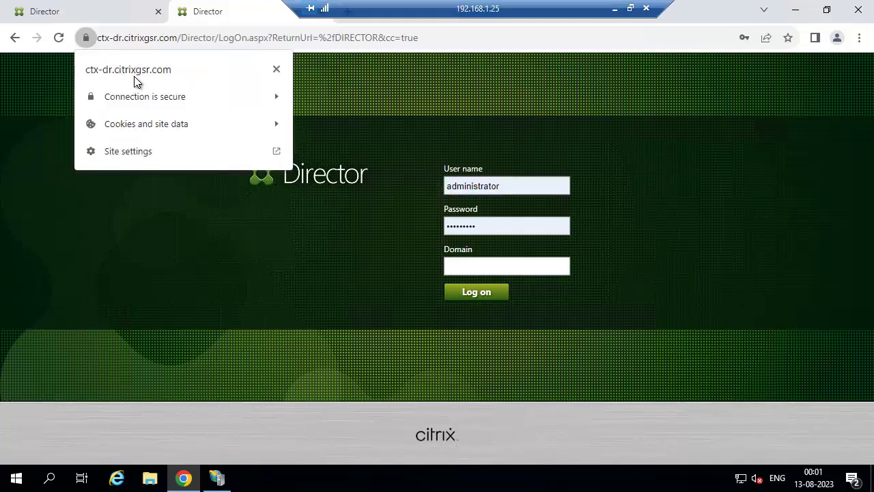
pyautogui.click(149, 98)
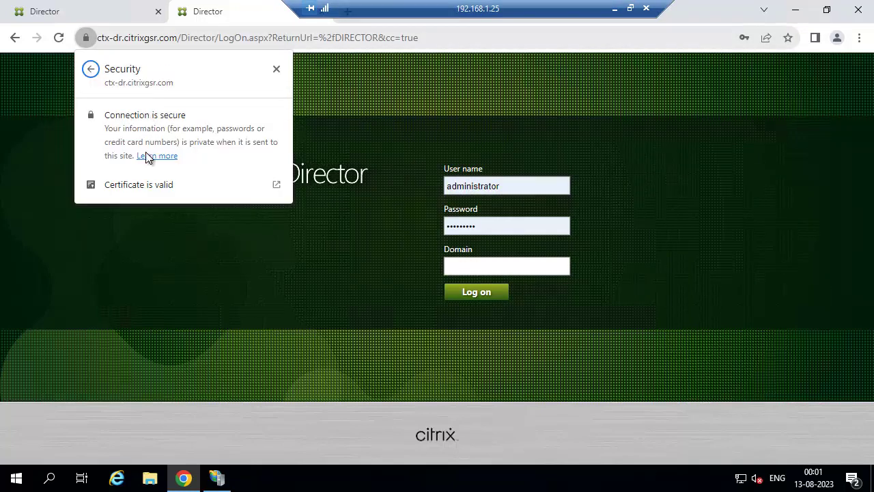
pyautogui.click(143, 186)
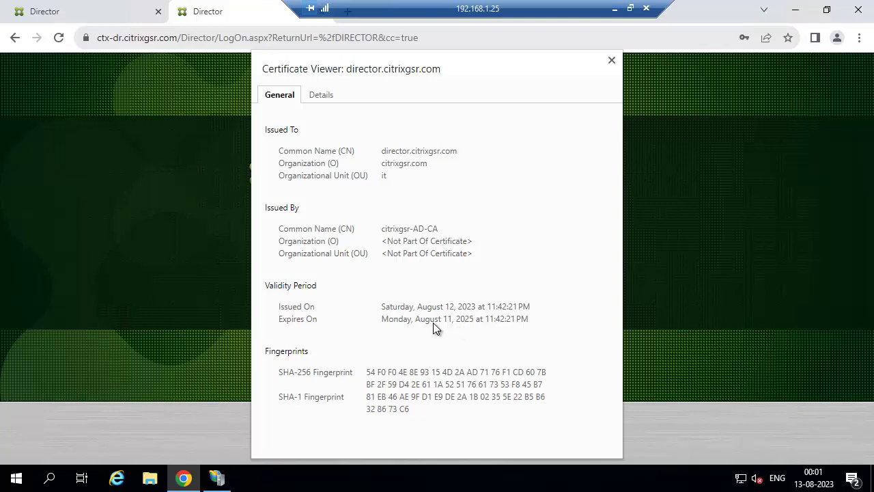
pyautogui.click(611, 60)
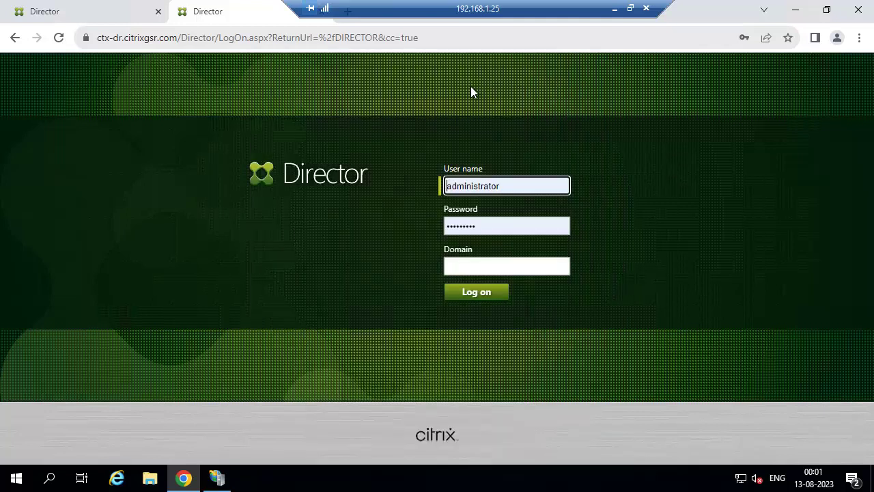
# Log on to Director with the prefilled administrator account and the domain citrixgsr, and look over the dashboard
pyautogui.moveTo(406, 7); pyautogui.dragTo(481, 7)
pyautogui.click(476, 267)
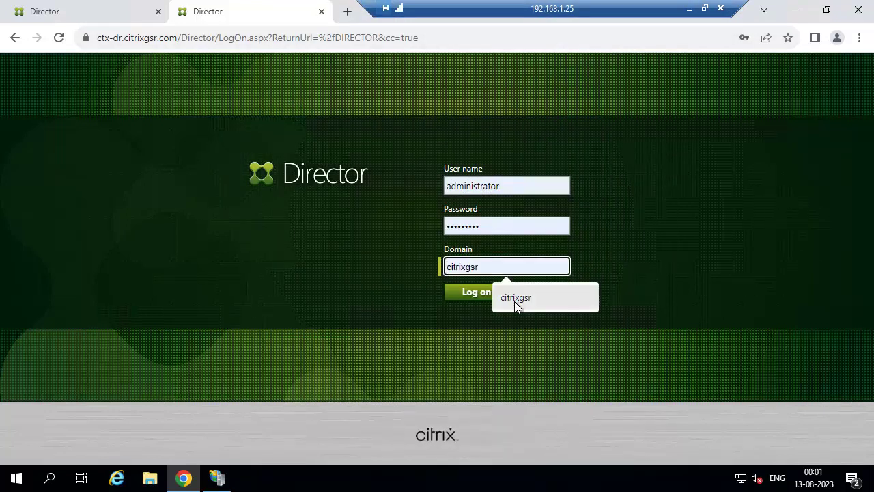
pyautogui.click(514, 297)
pyautogui.click(478, 296)
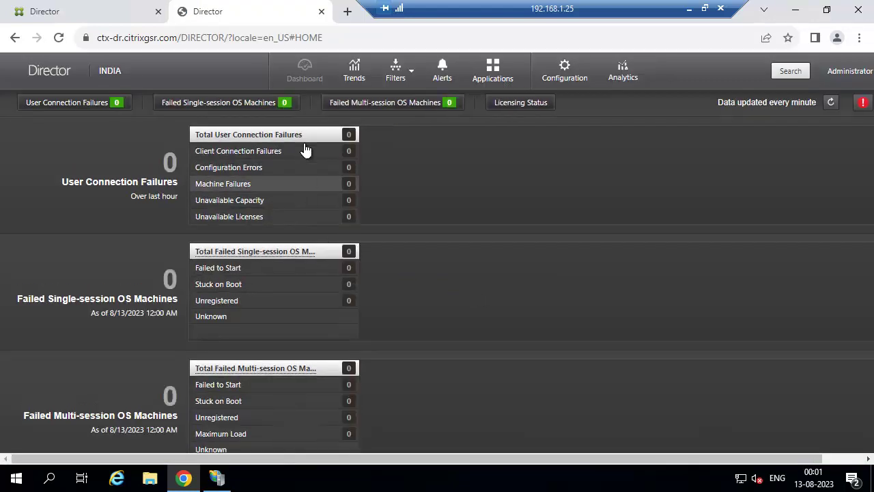
pyautogui.press('pagedown')
pyautogui.press('pagedown')
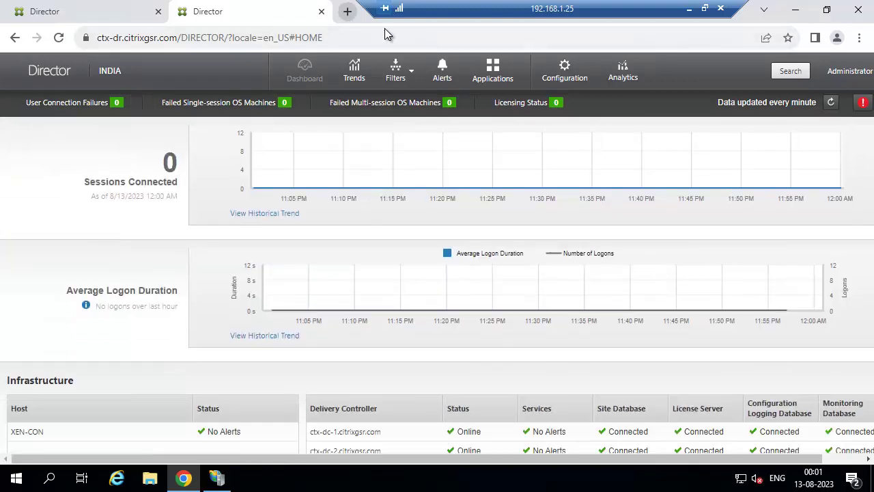
# Switch to the 192.168.1.26 remote session and bring up its Chrome window
pyautogui.click(689, 9)
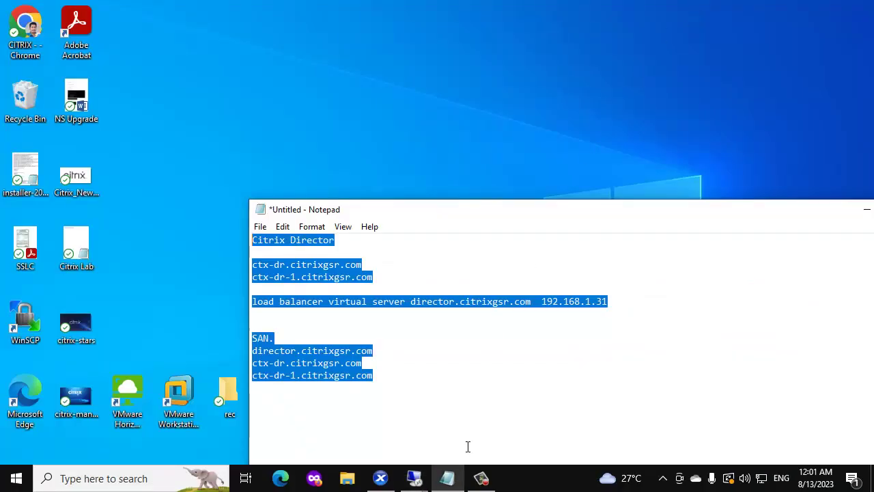
pyautogui.moveTo(414, 478)
pyautogui.click(519, 438)
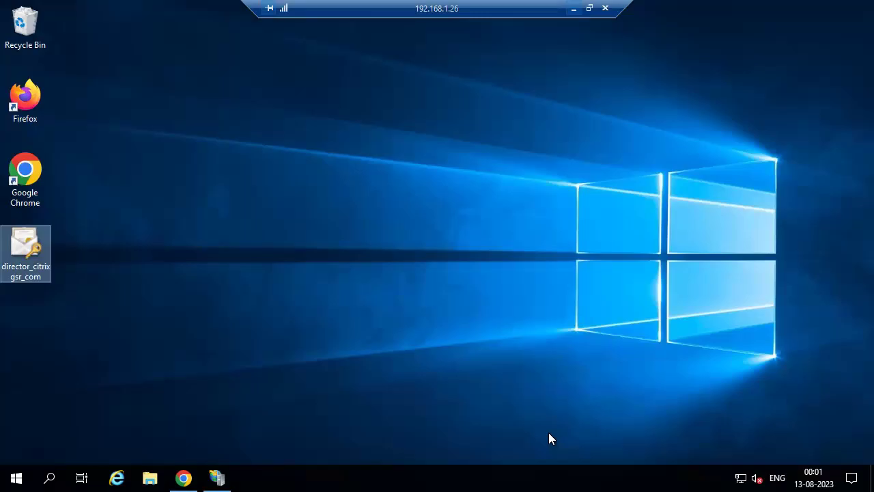
pyautogui.click(196, 473)
pyautogui.click(184, 11)
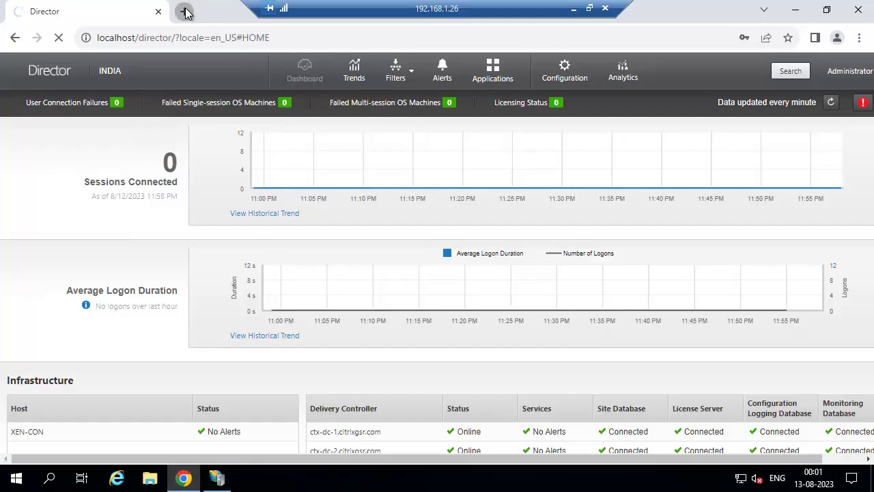
pyautogui.click(166, 37)
pyautogui.write('H')
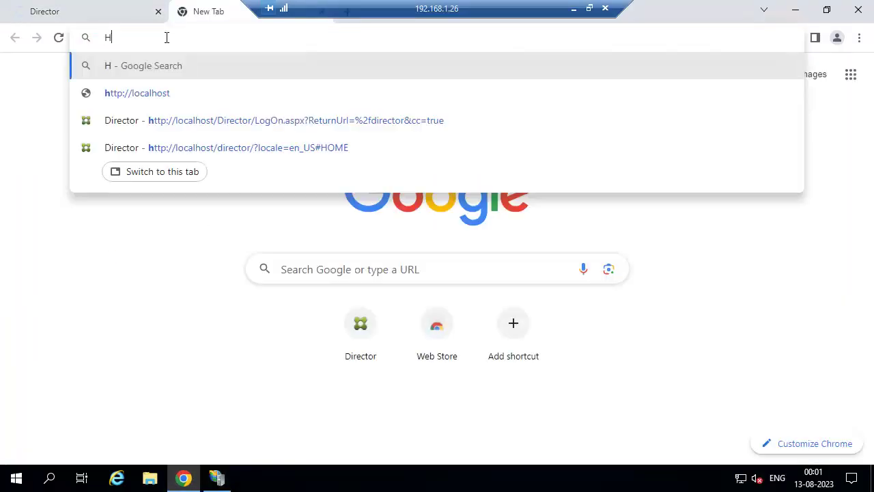
pyautogui.write('TTPS:/')
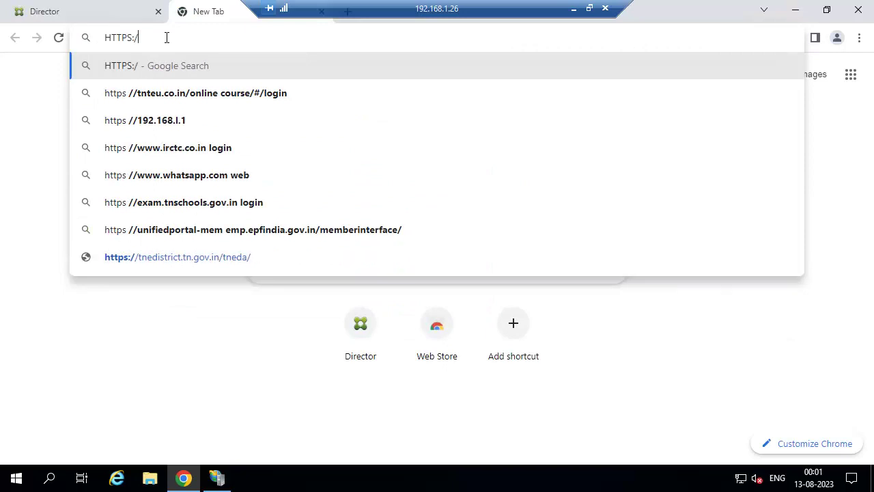
pyautogui.write('/CTX-DR')
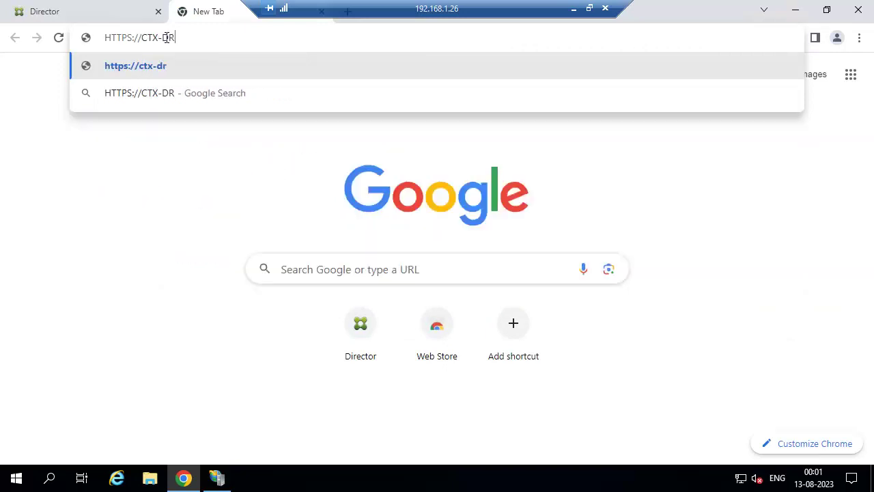
pyautogui.write('-1.CIT')
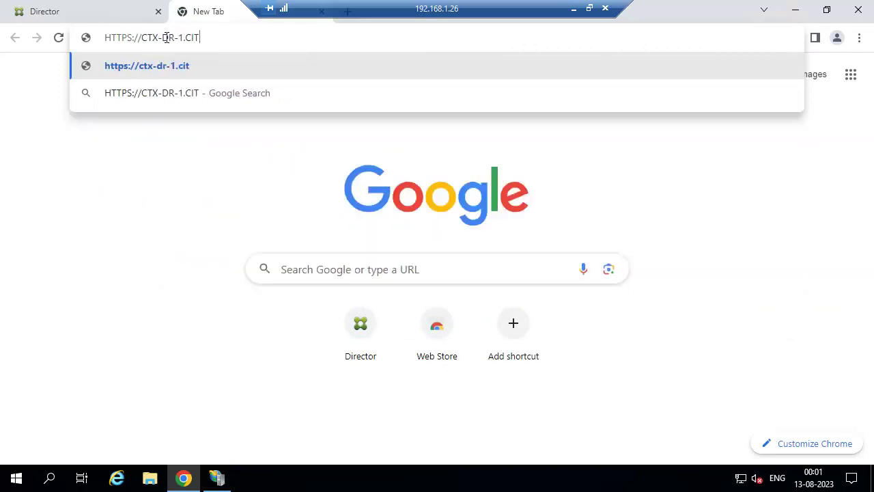
pyautogui.write('RIXGSR.COM')
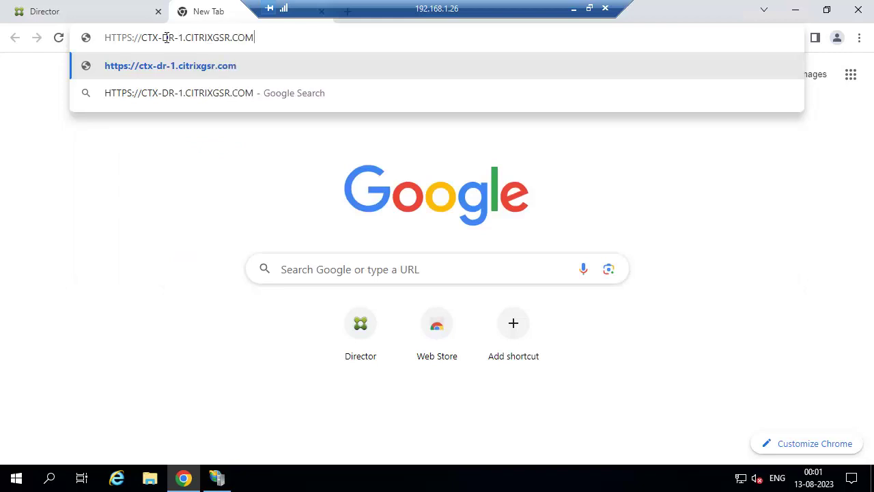
pyautogui.write('/DIRECTOR')
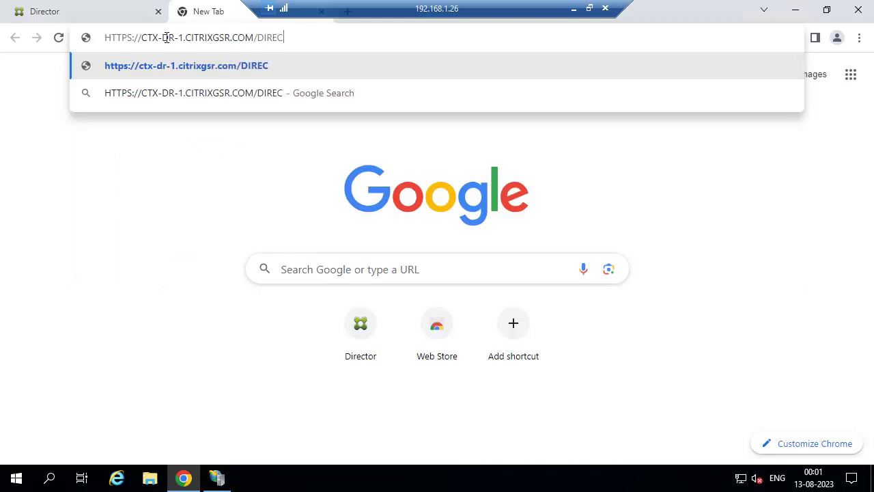
pyautogui.press('Return')
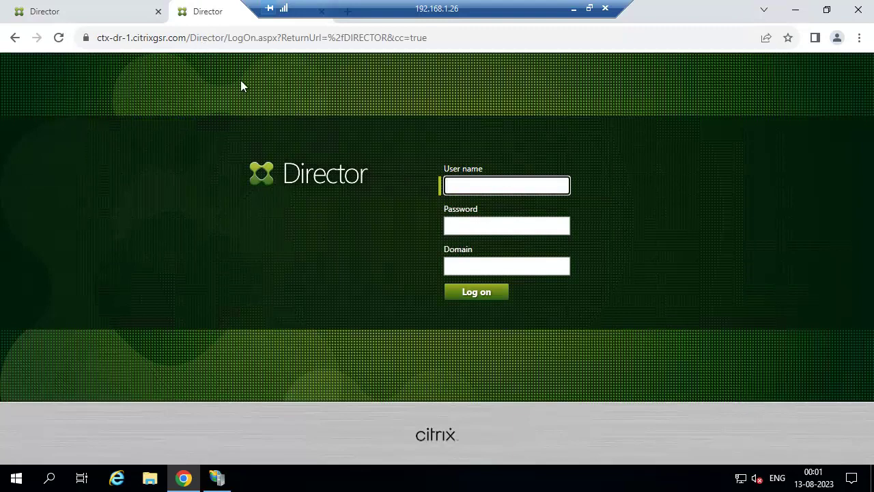
# Log on to Director on ctx-dr-1 as citrixgsr\administrator, entering the account password
pyautogui.click(474, 189)
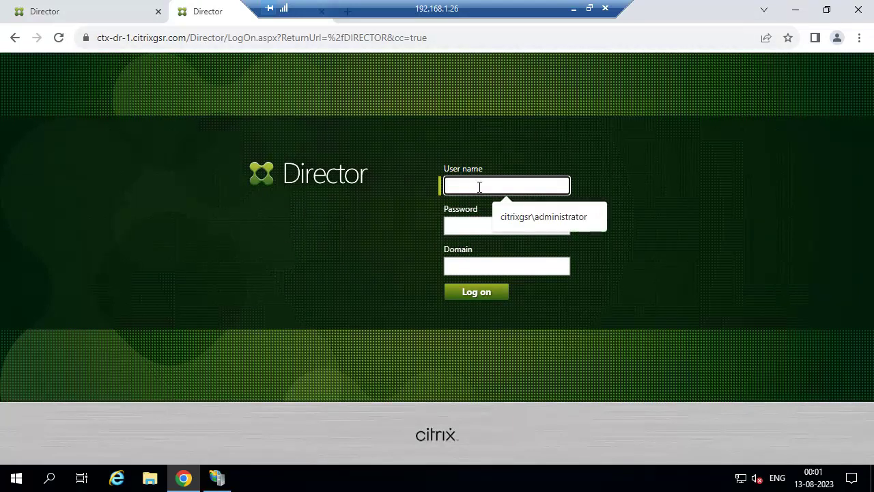
pyautogui.click(506, 224)
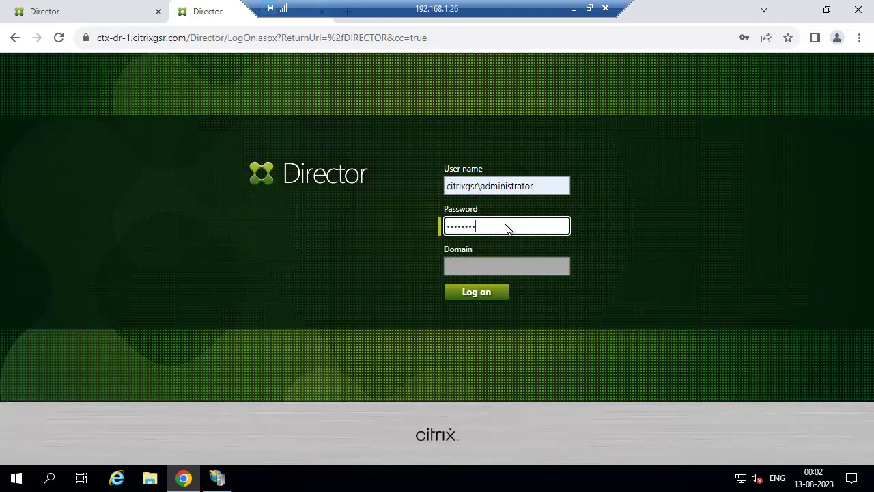
pyautogui.press('Return')
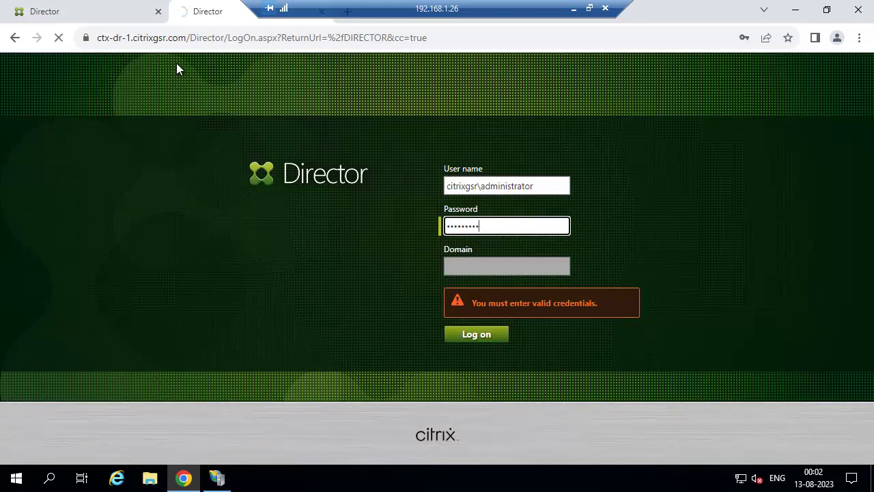
# Close the localhost Director tab and save the logon credentials in the browser
pyautogui.click(157, 12)
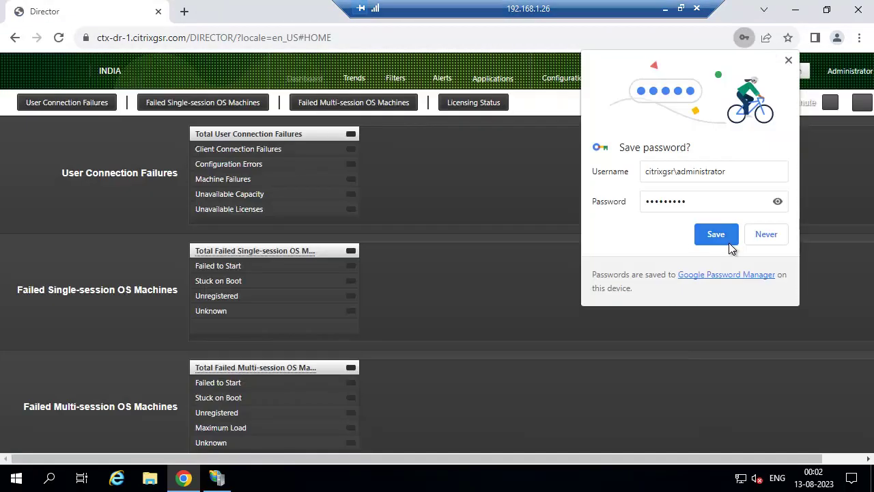
pyautogui.click(712, 234)
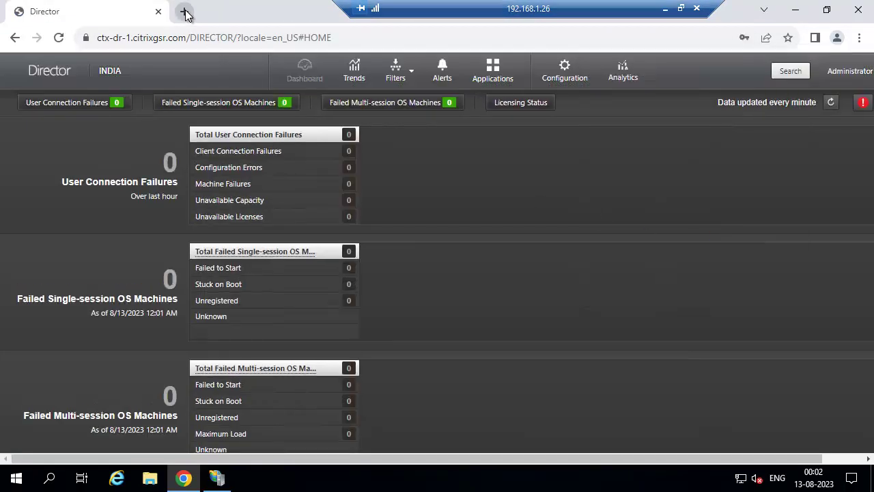
pyautogui.click(184, 11)
pyautogui.click(172, 37)
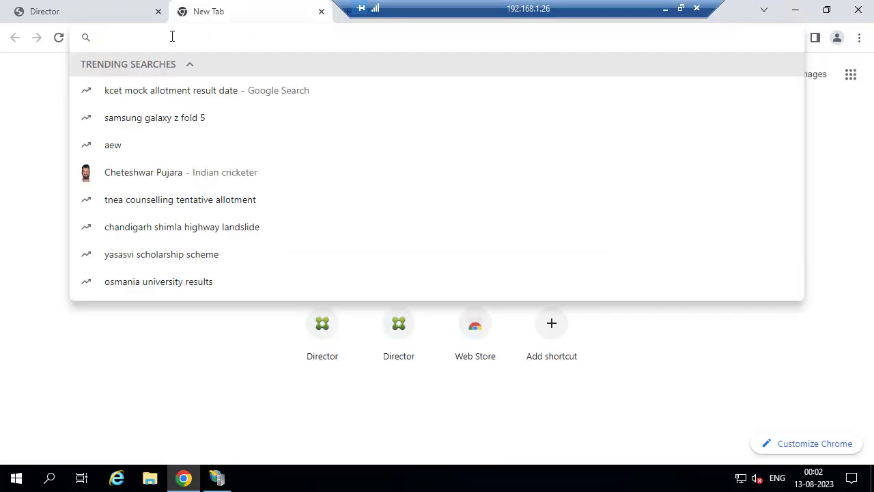
pyautogui.write('https:/')
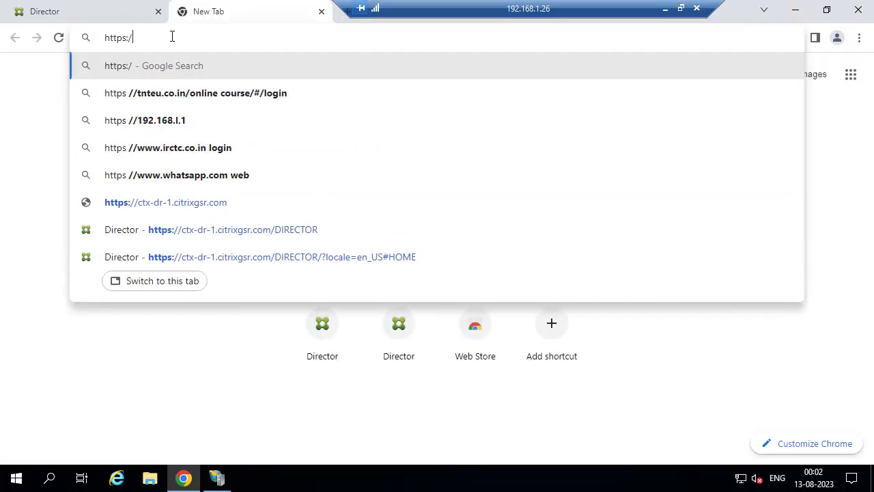
pyautogui.write('/')
pyautogui.write('direct')
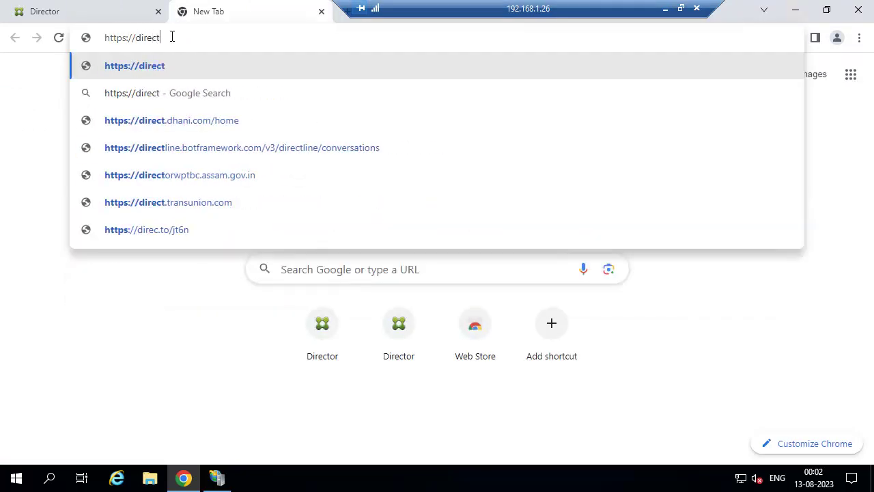
pyautogui.write('or.citrig')
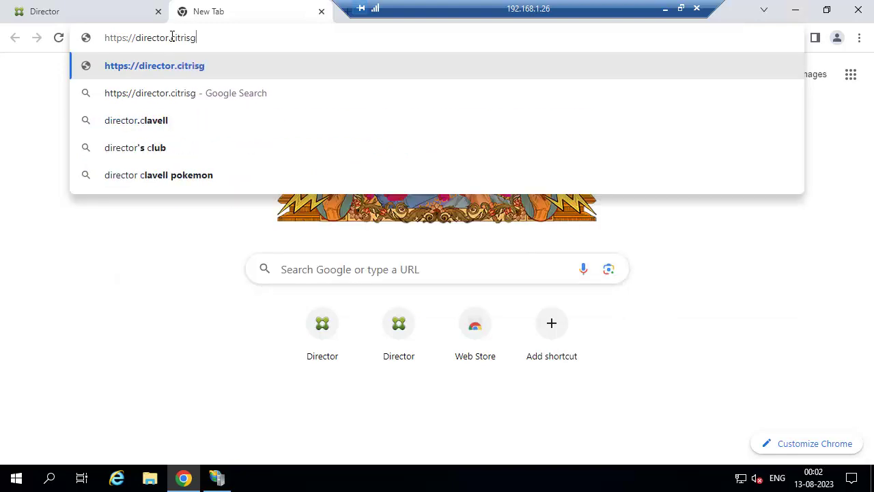
pyautogui.press('BackSpace')
pyautogui.write('xg')
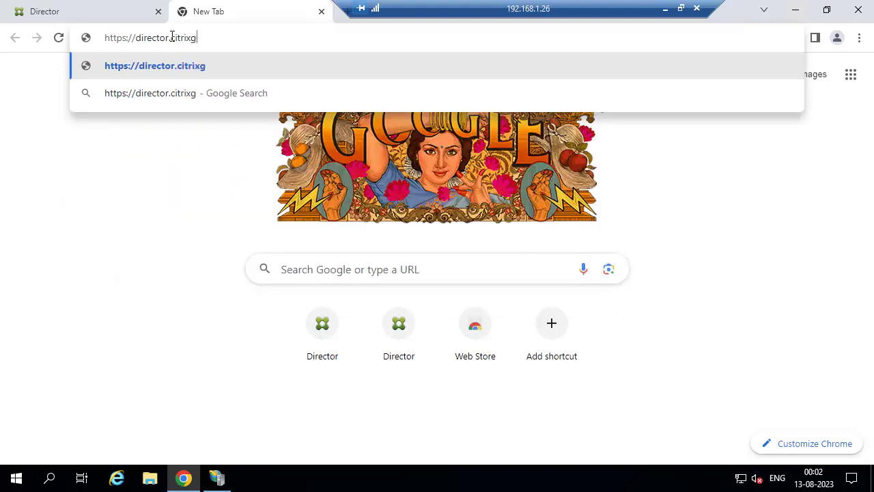
pyautogui.write('sr.com/director')
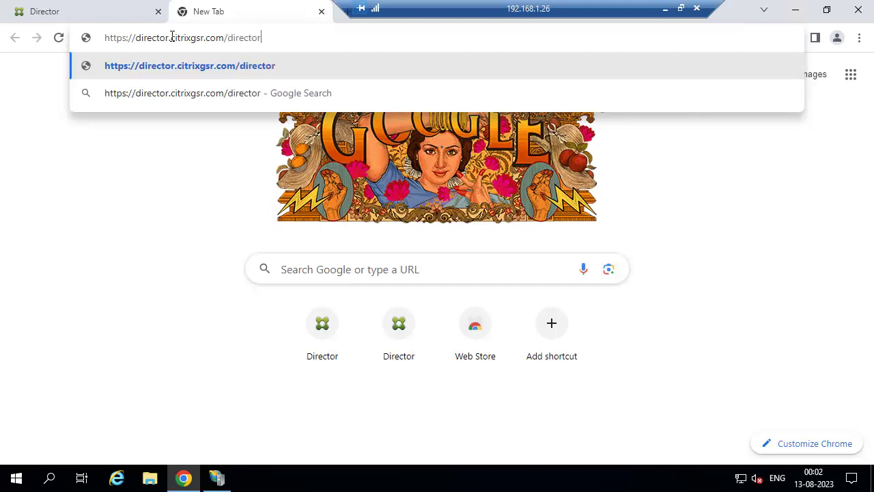
pyautogui.press('Return')
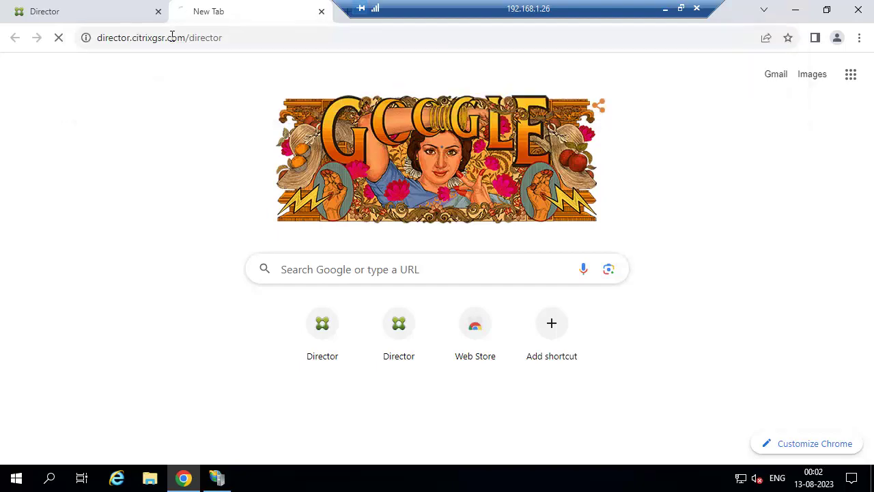
# Log on to the load-balanced Director with the saved citrixgsr\administrator credentials and close the ctx-dr-1 Director tab
pyautogui.click(465, 179)
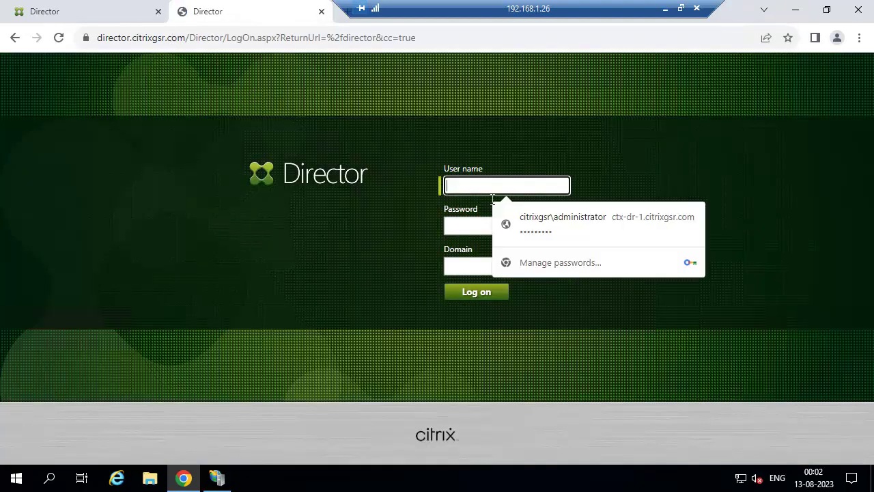
pyautogui.click(526, 218)
pyautogui.click(486, 296)
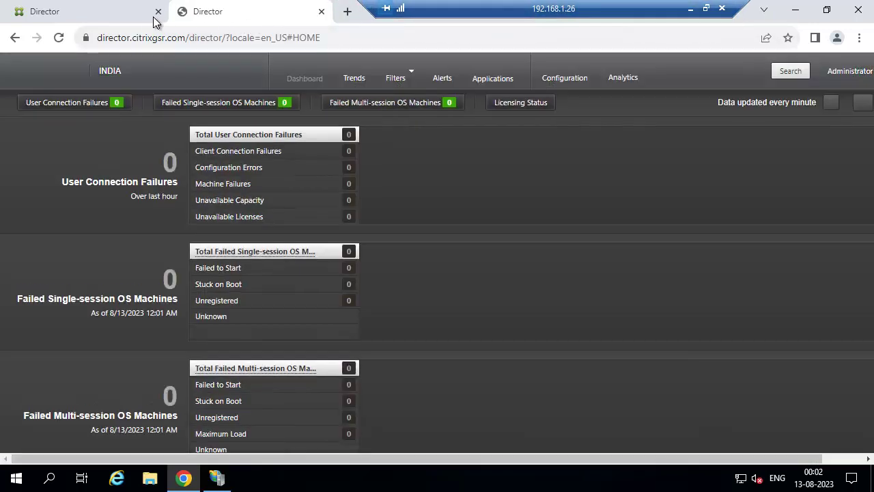
pyautogui.click(158, 11)
pyautogui.scroll(-5, 320, 154)
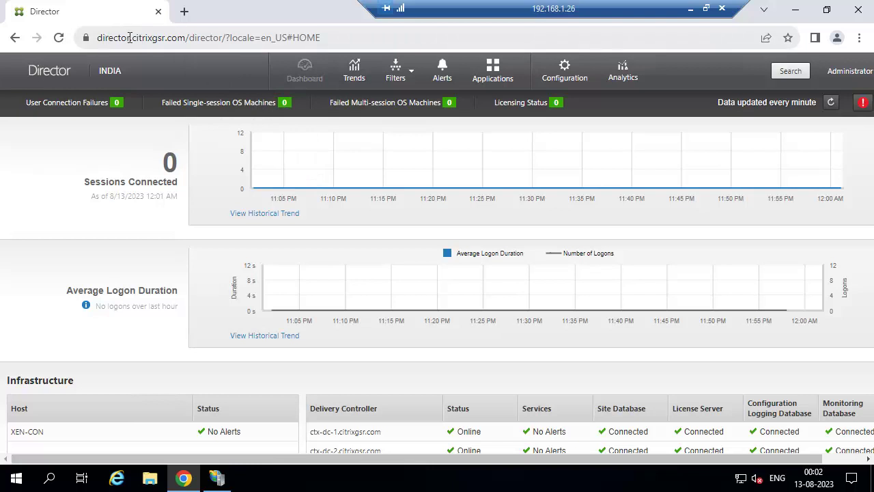
# Leave the 192.168.1.26 remote session and switch to the 192.168.1.20 session
pyautogui.click(693, 12)
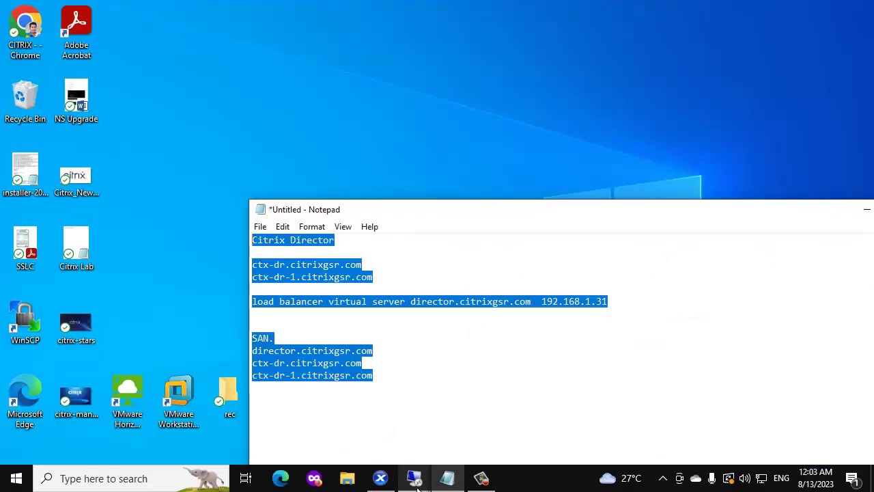
pyautogui.moveTo(416, 486)
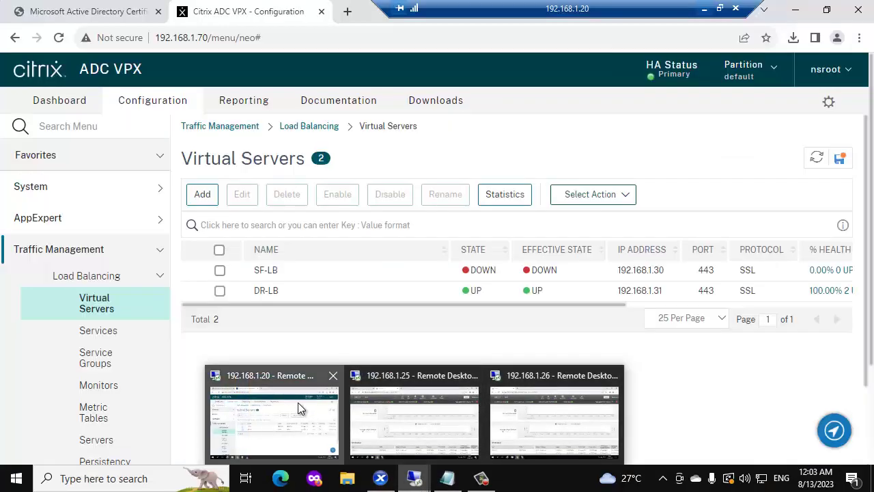
pyautogui.click(297, 402)
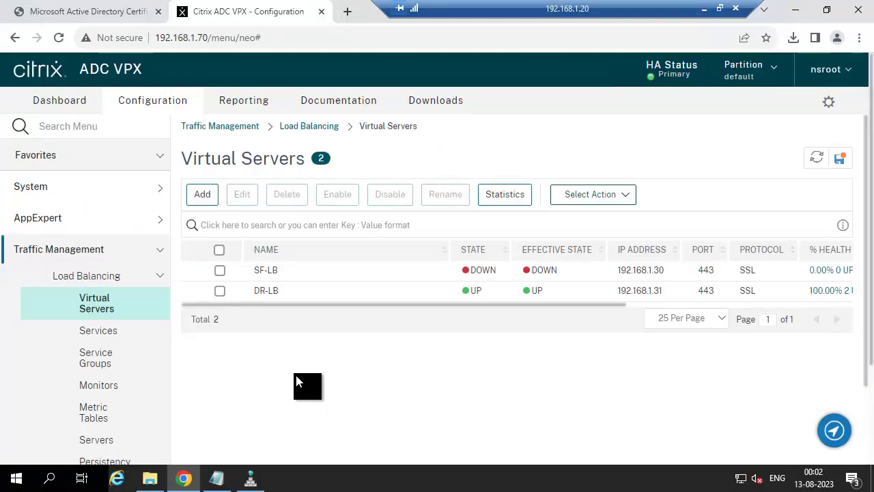
# Disable both members, CTX-DR-1 and CTX-DR, in the DR-SG service group on Citrix ADC
pyautogui.click(115, 362)
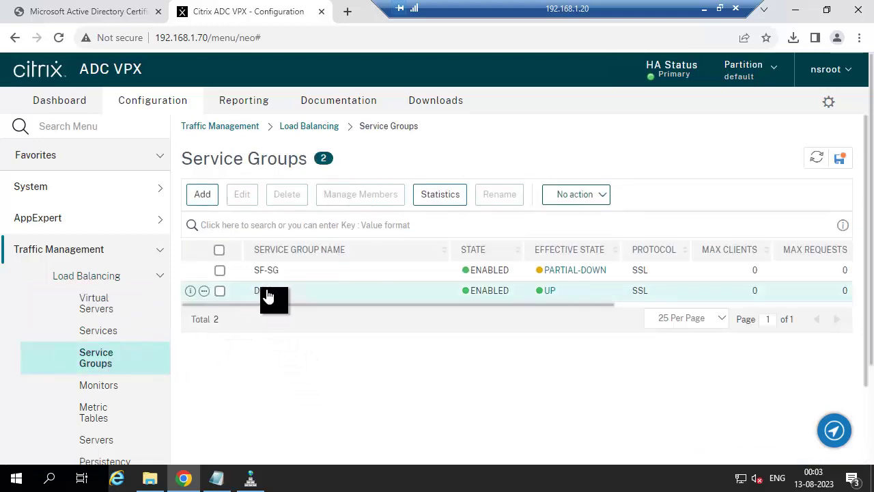
pyautogui.click(266, 294)
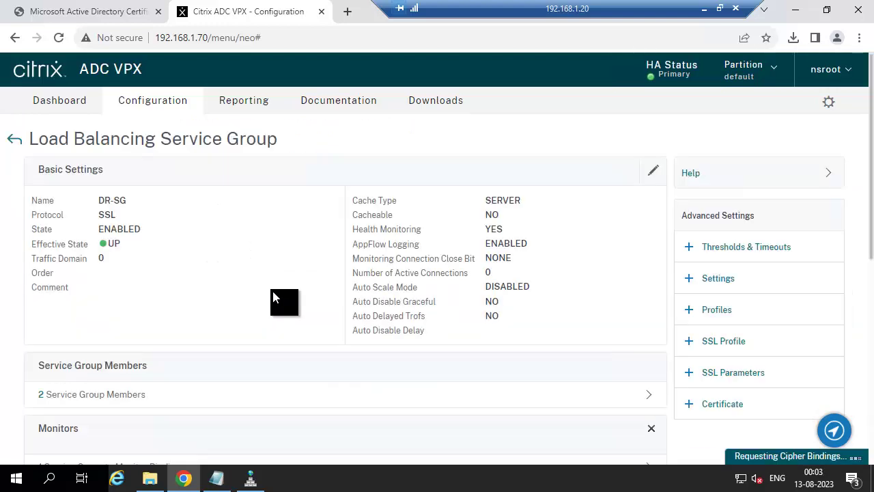
pyautogui.scroll(-1, 285, 299)
pyautogui.click(156, 326)
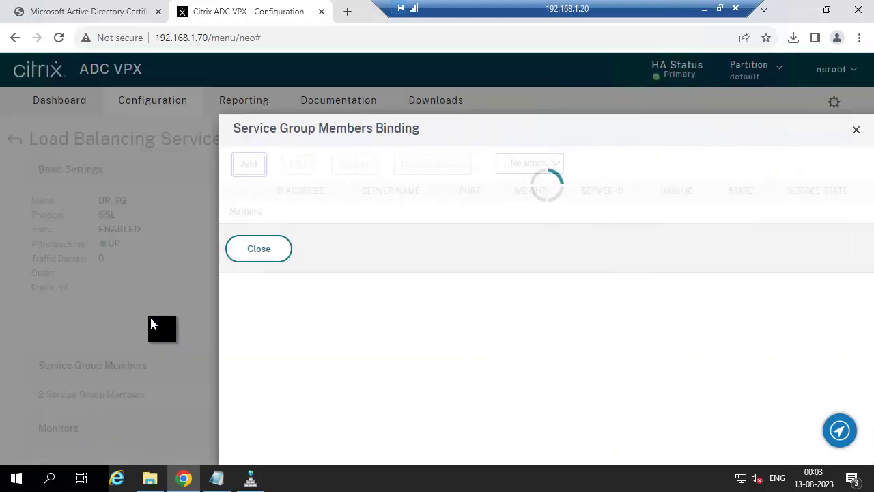
pyautogui.click(254, 217)
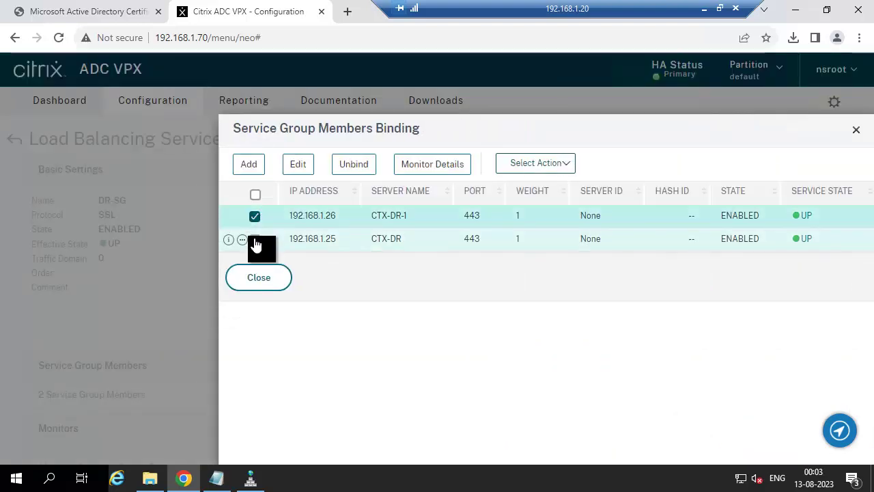
pyautogui.click(255, 240)
pyautogui.click(525, 167)
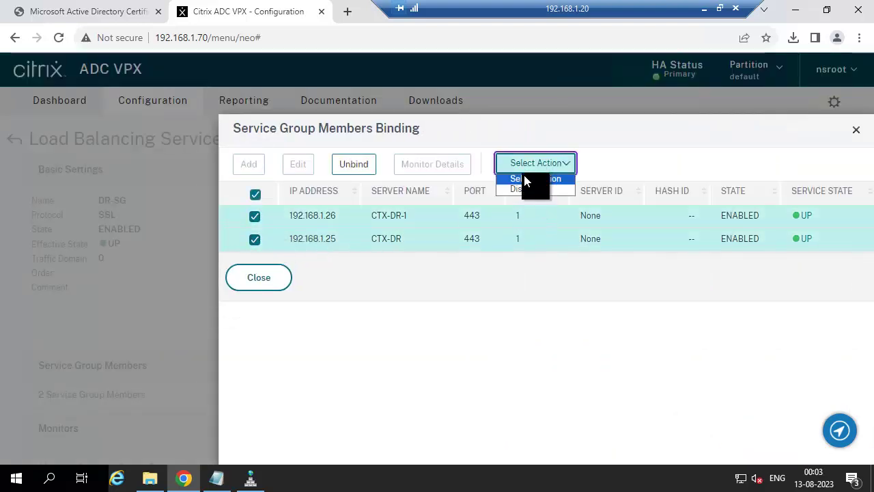
pyautogui.click(523, 191)
pyautogui.click(267, 270)
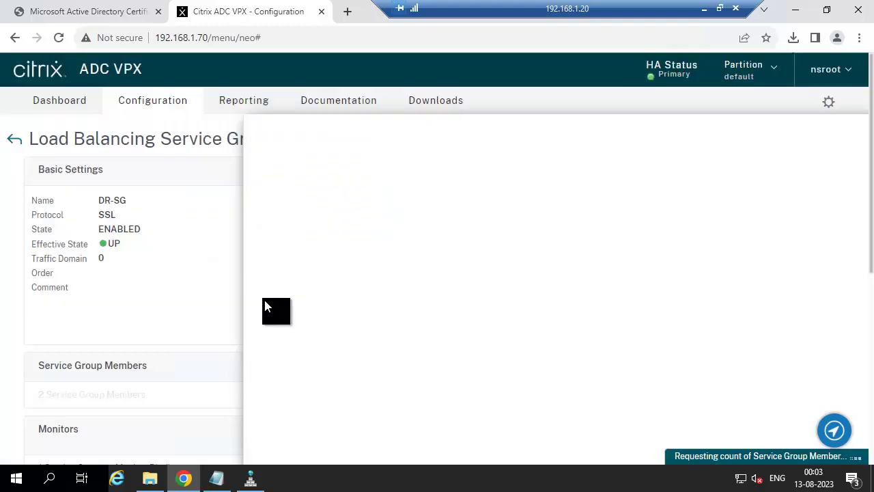
pyautogui.click(267, 306)
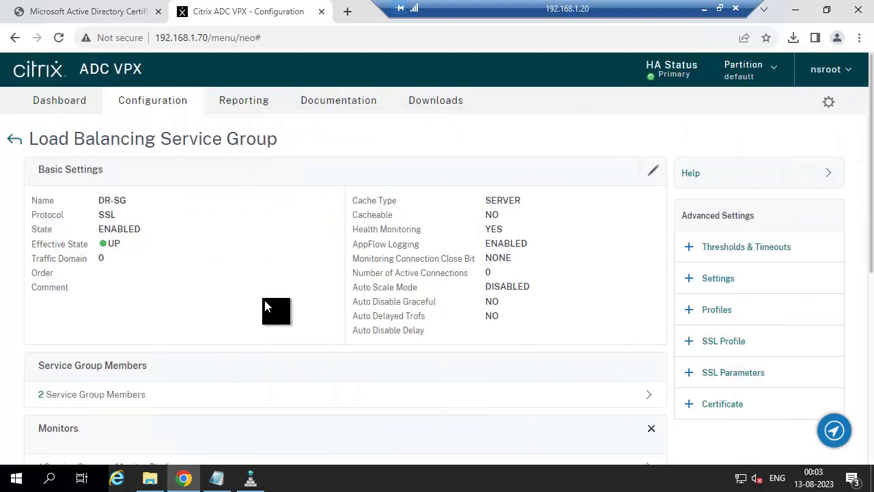
# Finish editing DR-SG and refresh the service groups list
pyautogui.scroll(-5, 270, 307)
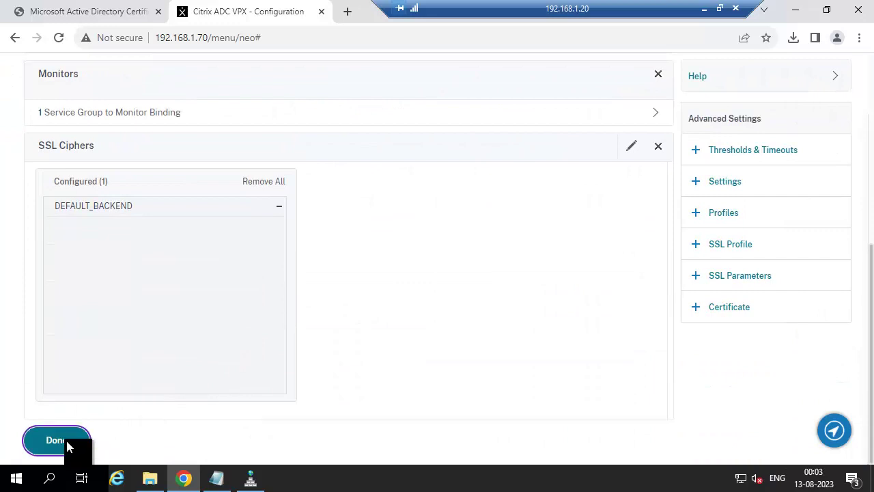
pyautogui.click(57, 441)
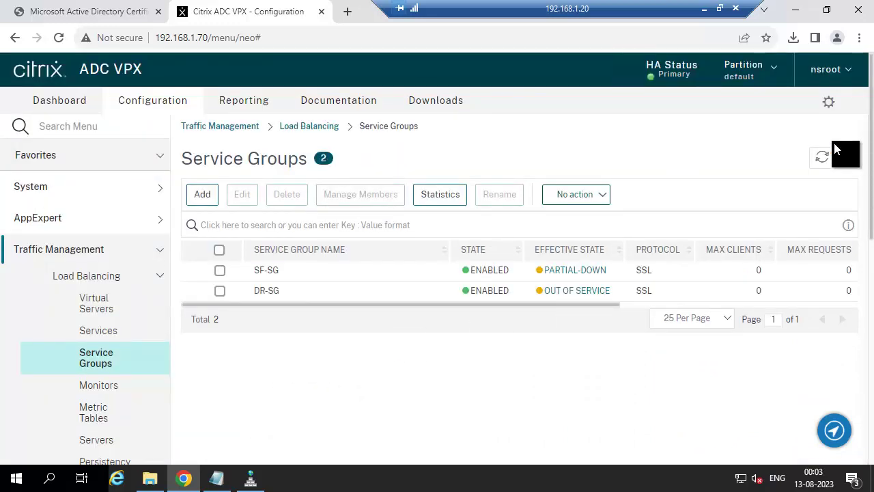
pyautogui.click(823, 161)
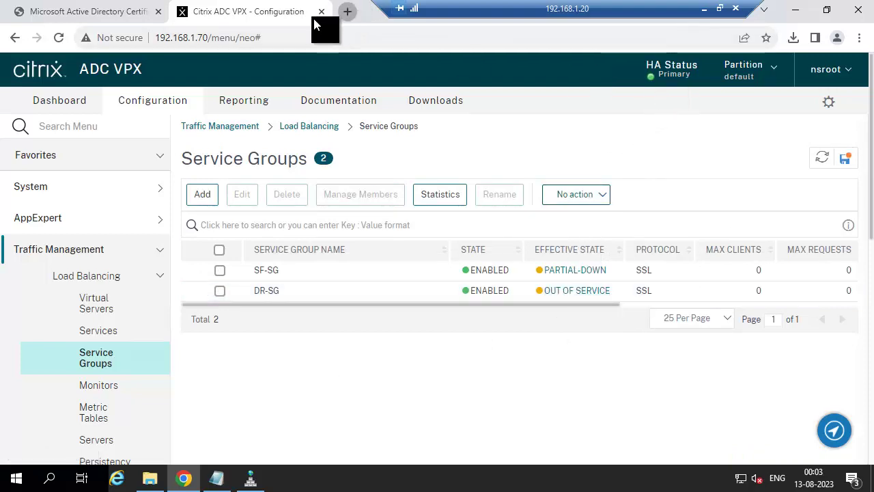
pyautogui.hotkey('ctrl', 't')
pyautogui.write('htt')
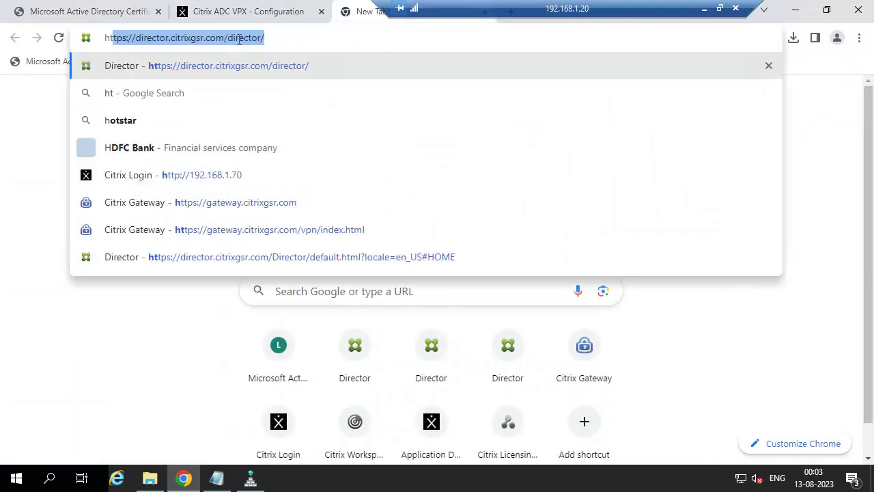
pyautogui.press('Return')
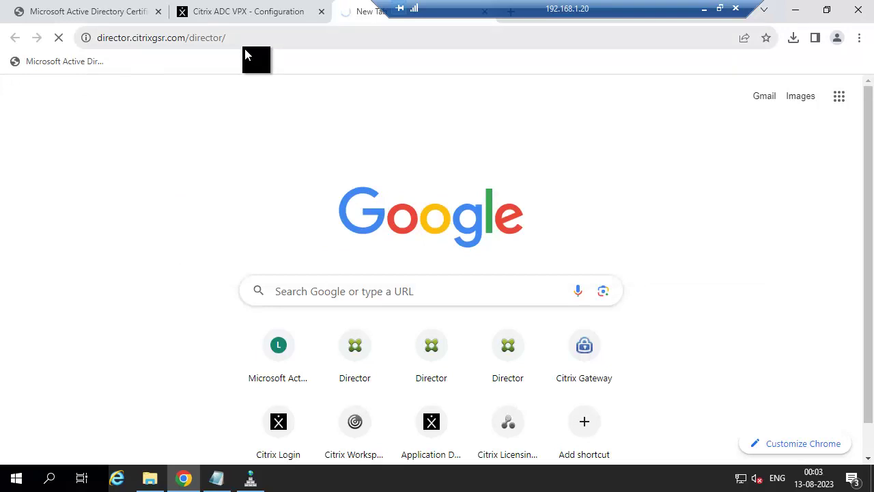
# Enable only the CTX-DR-1 (192.168.1.26) member of the DR-SG service group and finish editing the group
pyautogui.click(247, 19)
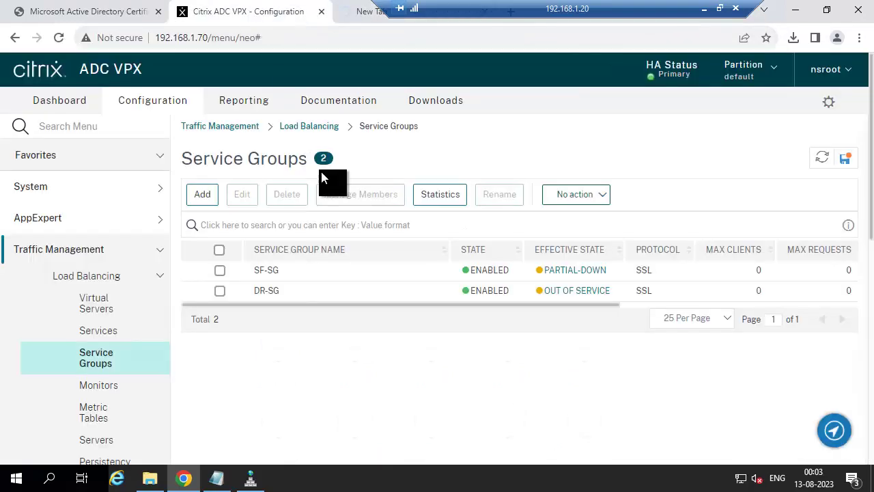
pyautogui.click(263, 292)
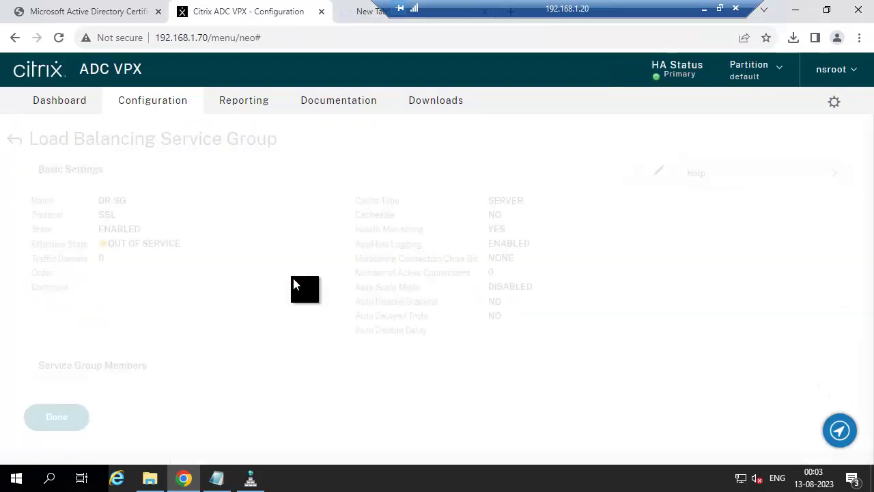
pyautogui.scroll(-2, 225, 298)
pyautogui.click(127, 265)
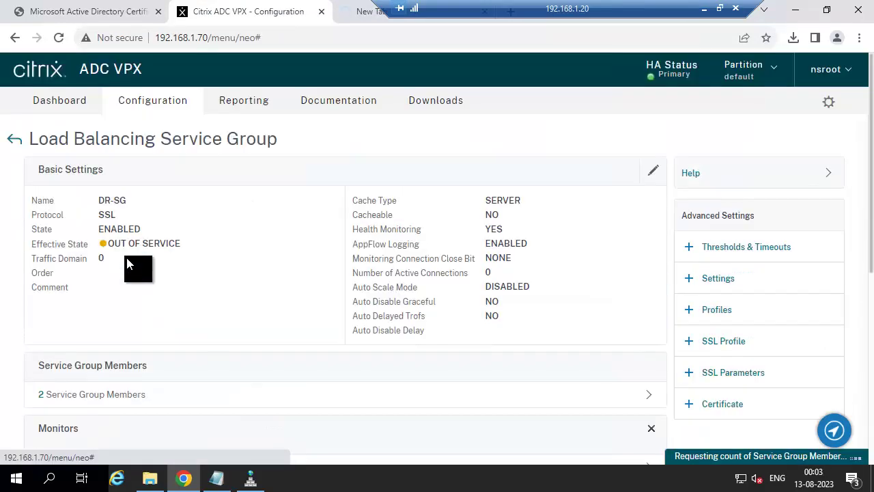
pyautogui.click(257, 218)
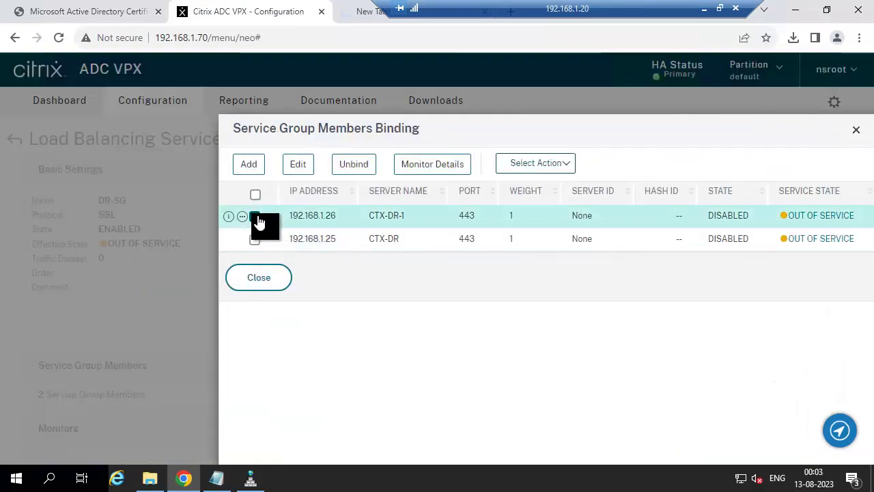
pyautogui.click(517, 169)
pyautogui.click(517, 190)
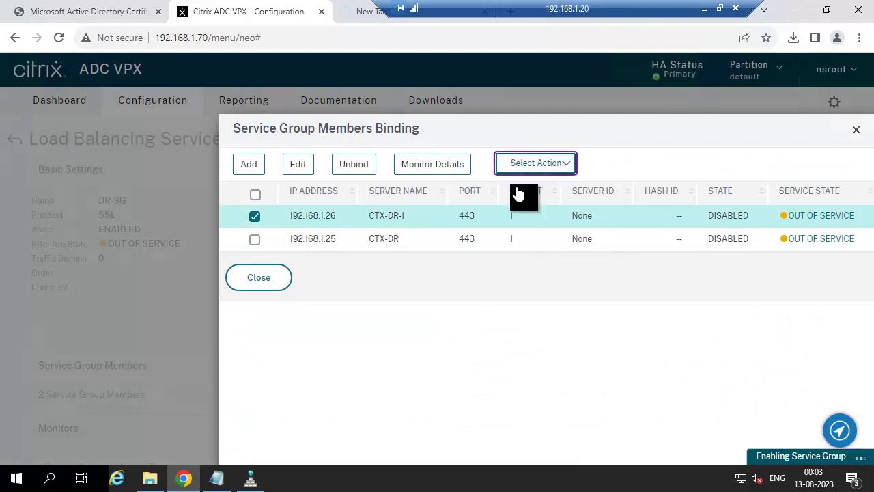
pyautogui.click(259, 277)
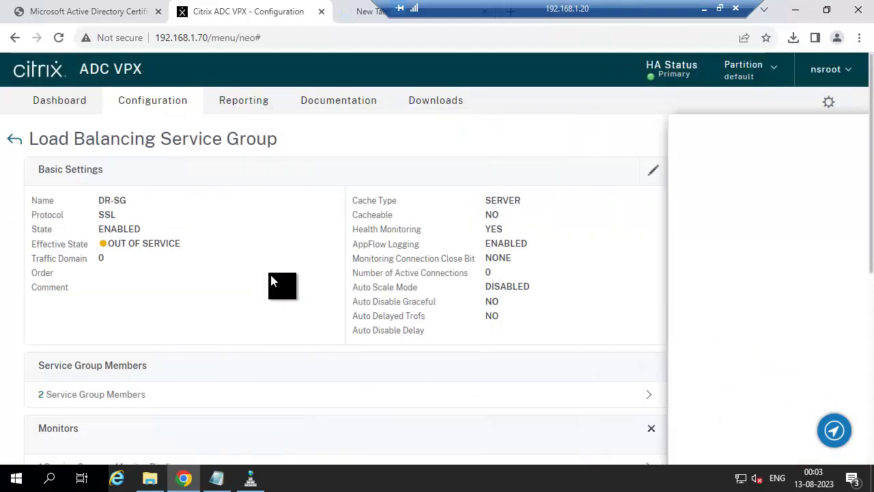
pyautogui.scroll(-5, 274, 301)
pyautogui.click(55, 437)
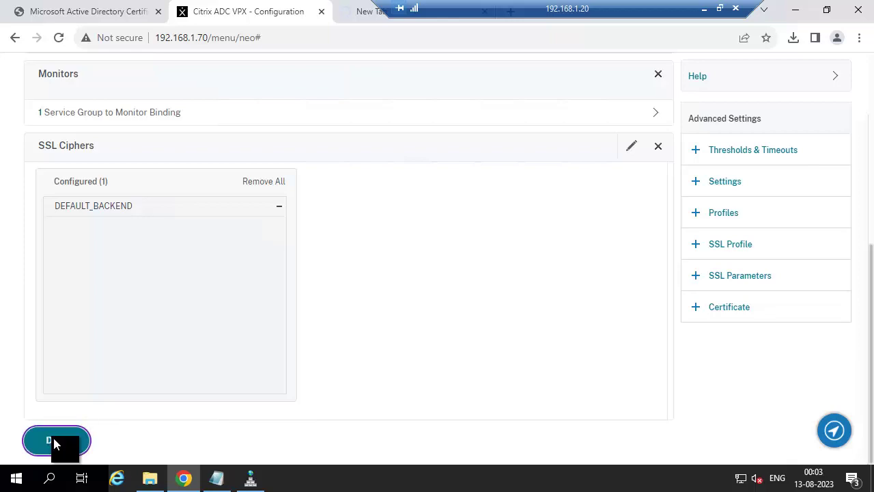
# Reload the Director site and log on as citrixgsr\administrator with the account password to check the dashboard
pyautogui.click(362, 15)
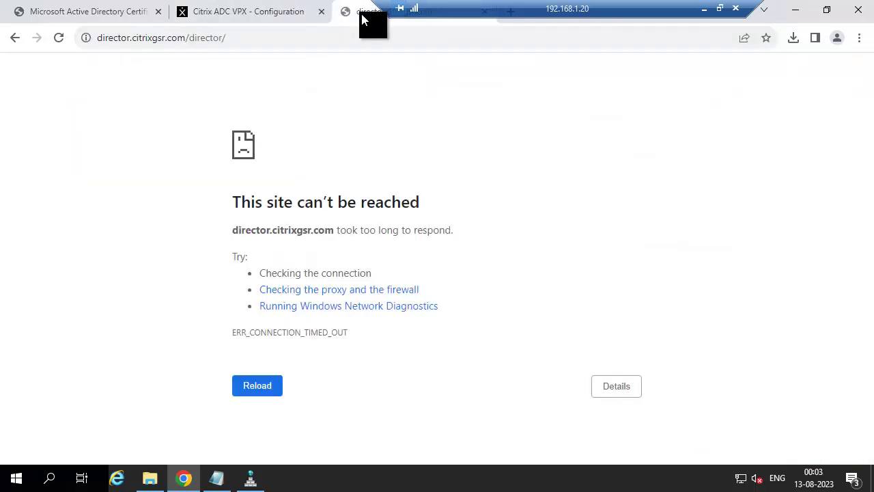
pyautogui.click(59, 39)
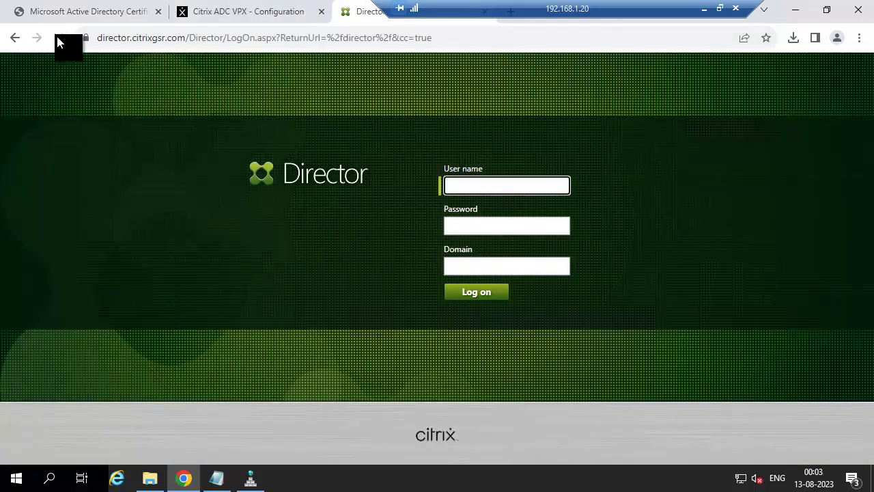
pyautogui.click(480, 187)
pyautogui.click(511, 219)
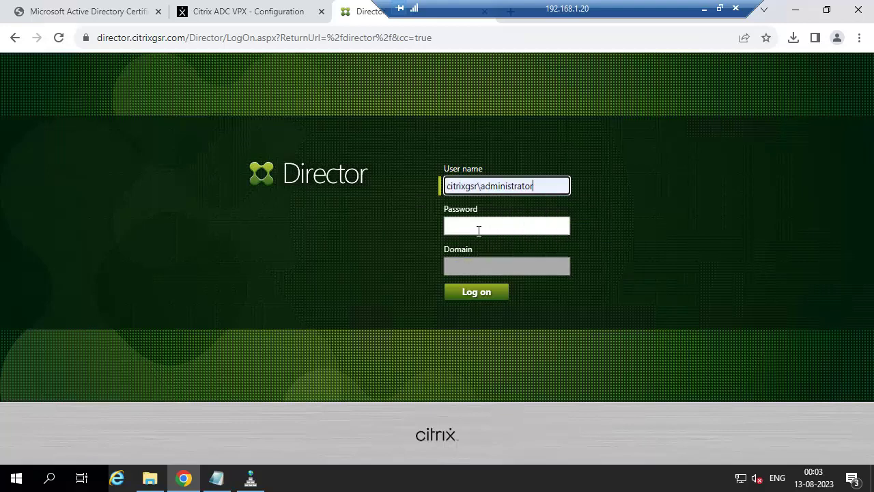
pyautogui.click(479, 230)
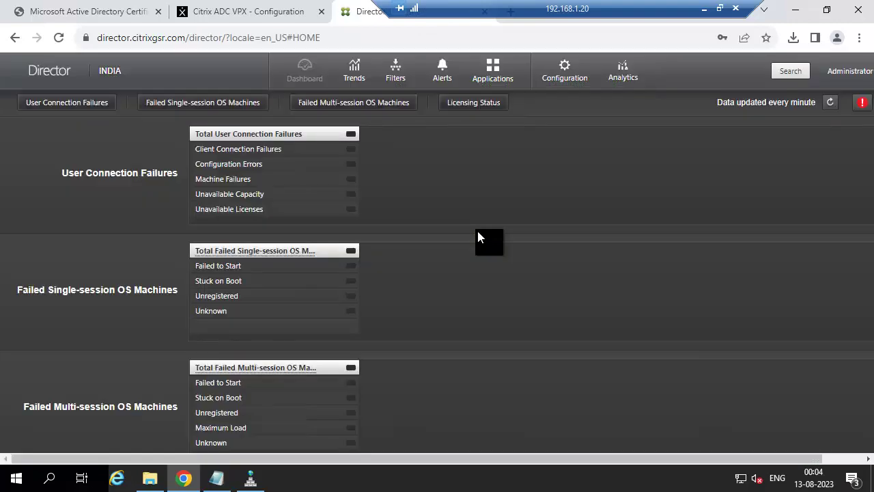
pyautogui.scroll(-5, 477, 235)
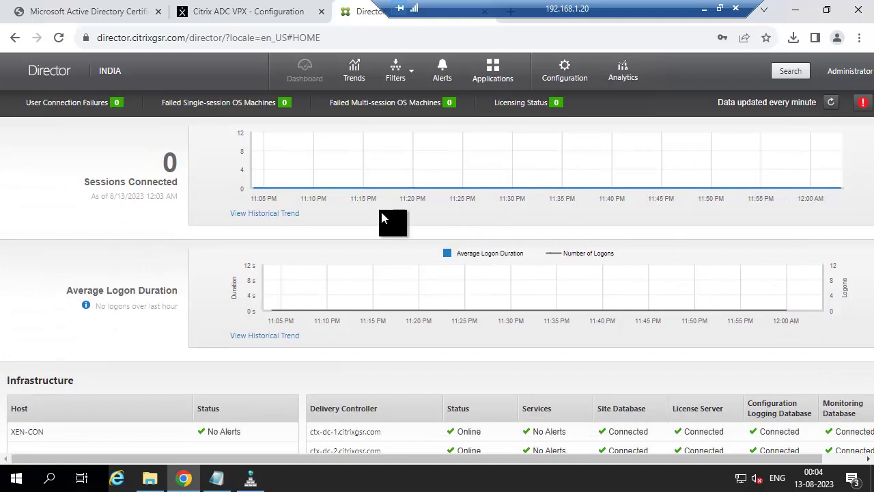
# Enable the CTX-DR (192.168.1.25) member of the DR-SG service group on Citrix ADC and finish editing the group
pyautogui.click(280, 10)
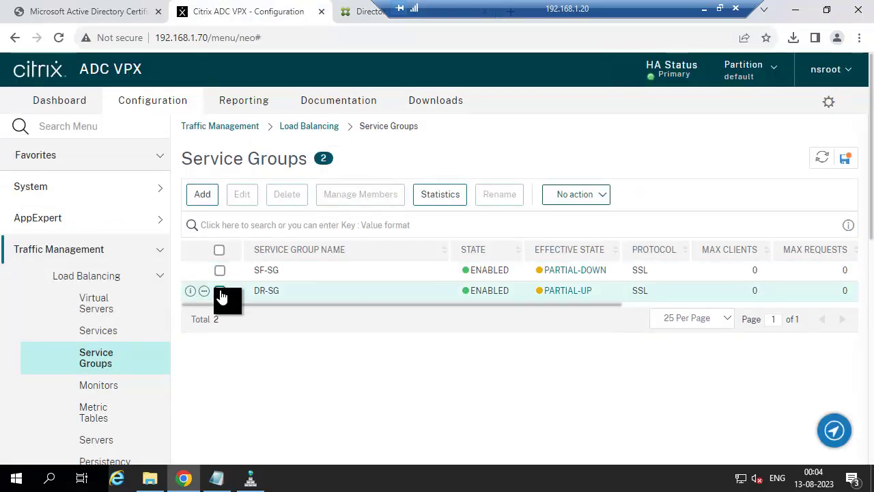
pyautogui.click(258, 295)
pyautogui.scroll(-3, 255, 293)
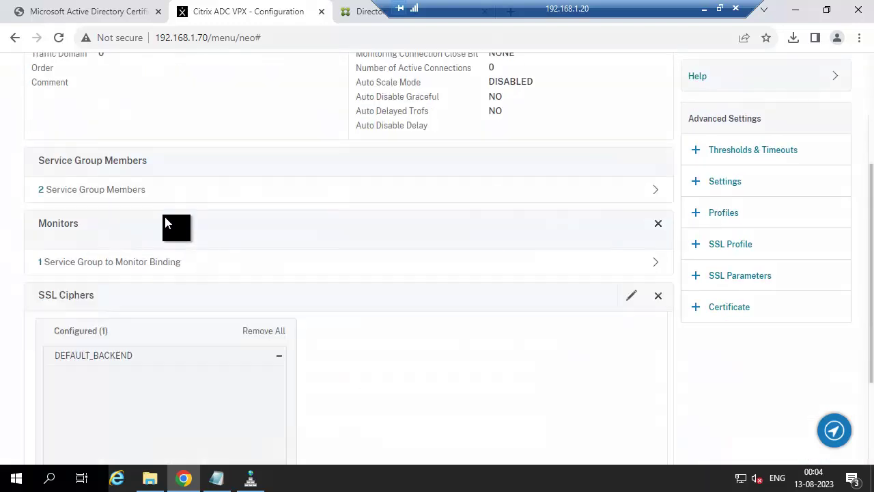
pyautogui.click(133, 188)
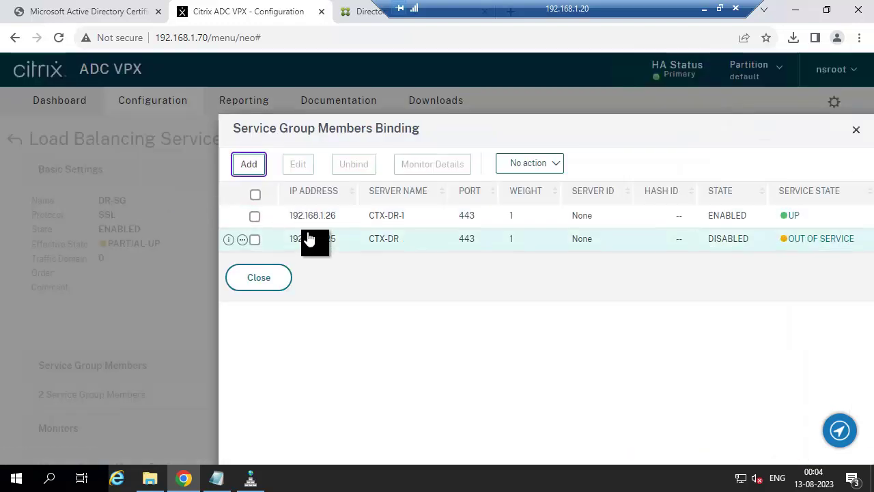
pyautogui.click(255, 240)
pyautogui.click(526, 165)
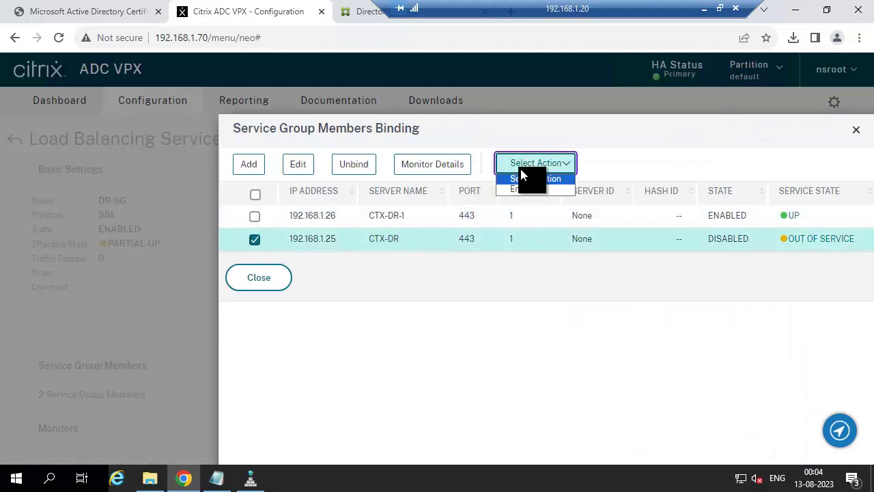
pyautogui.click(519, 191)
pyautogui.click(268, 280)
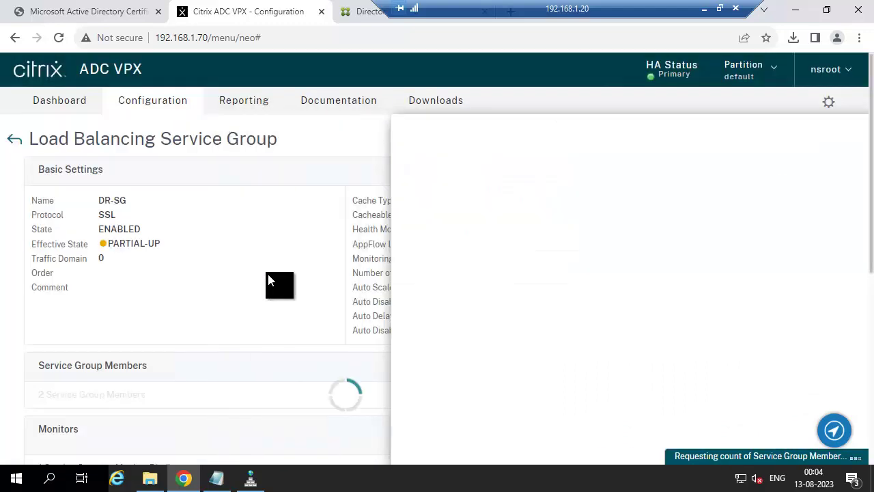
pyautogui.scroll(-5, 268, 280)
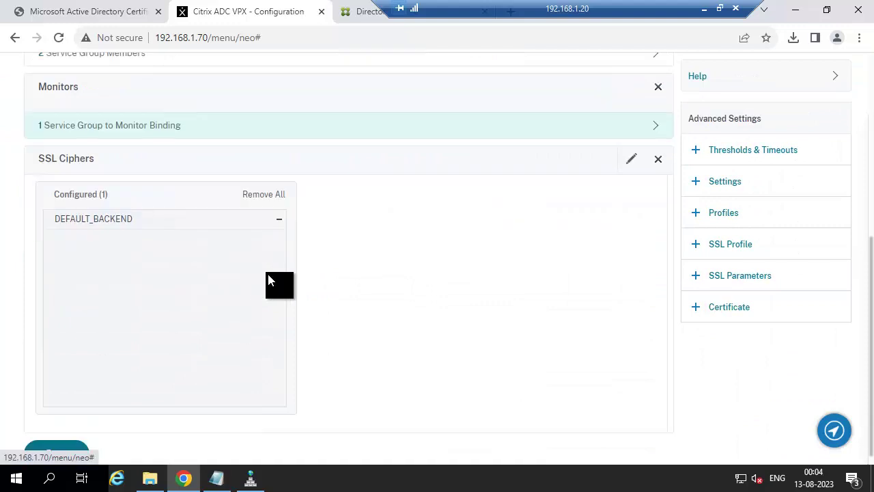
pyautogui.click(60, 436)
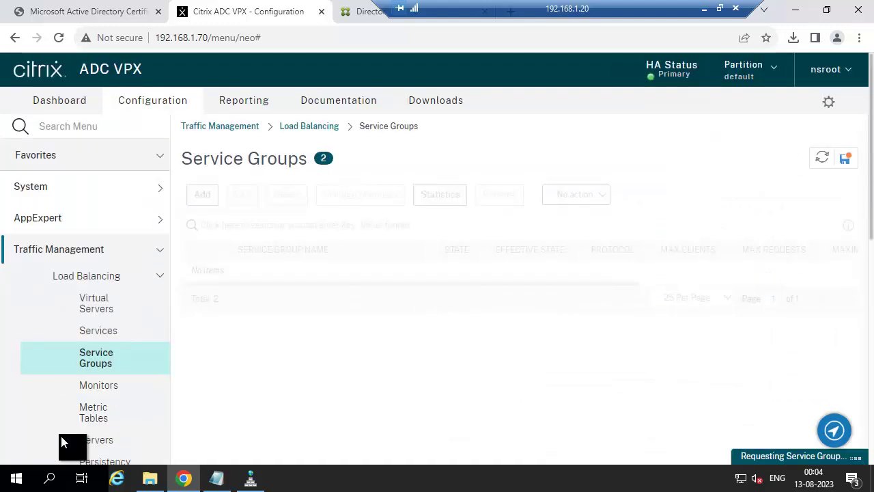